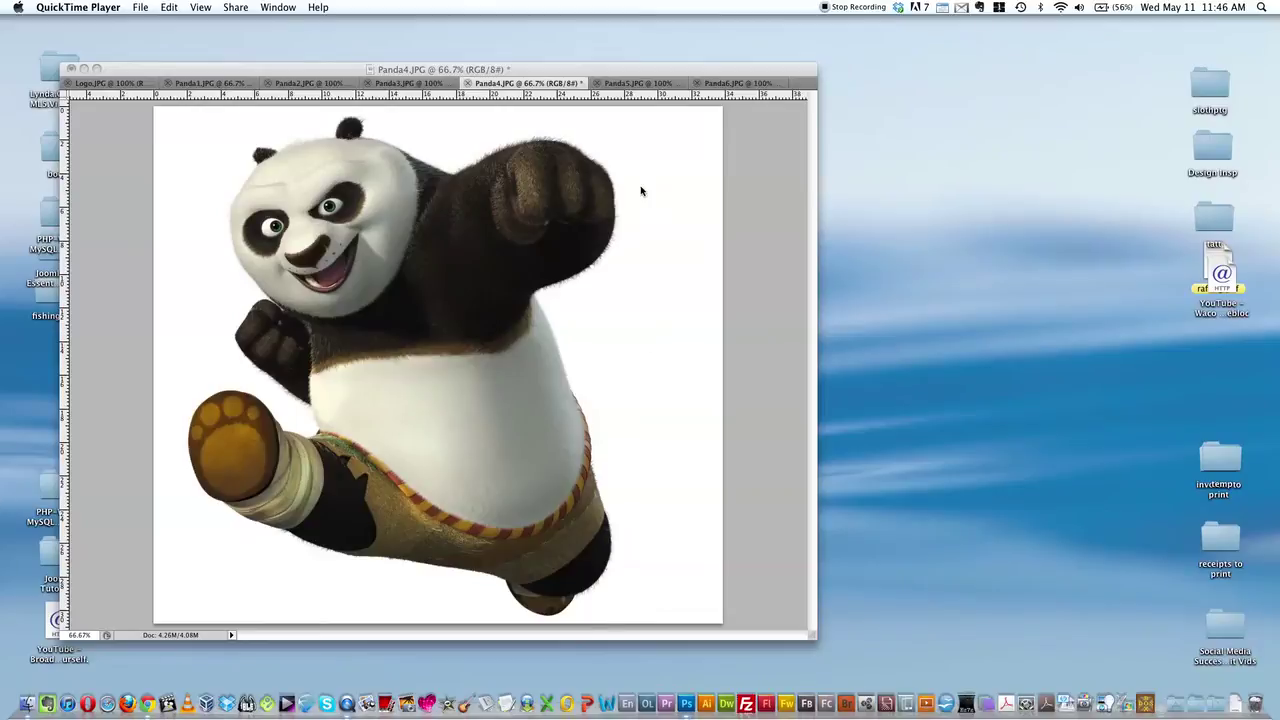
Bring the Photoshop CS5 window with the Panda4 image in front of the video player.
left_click(124, 159)
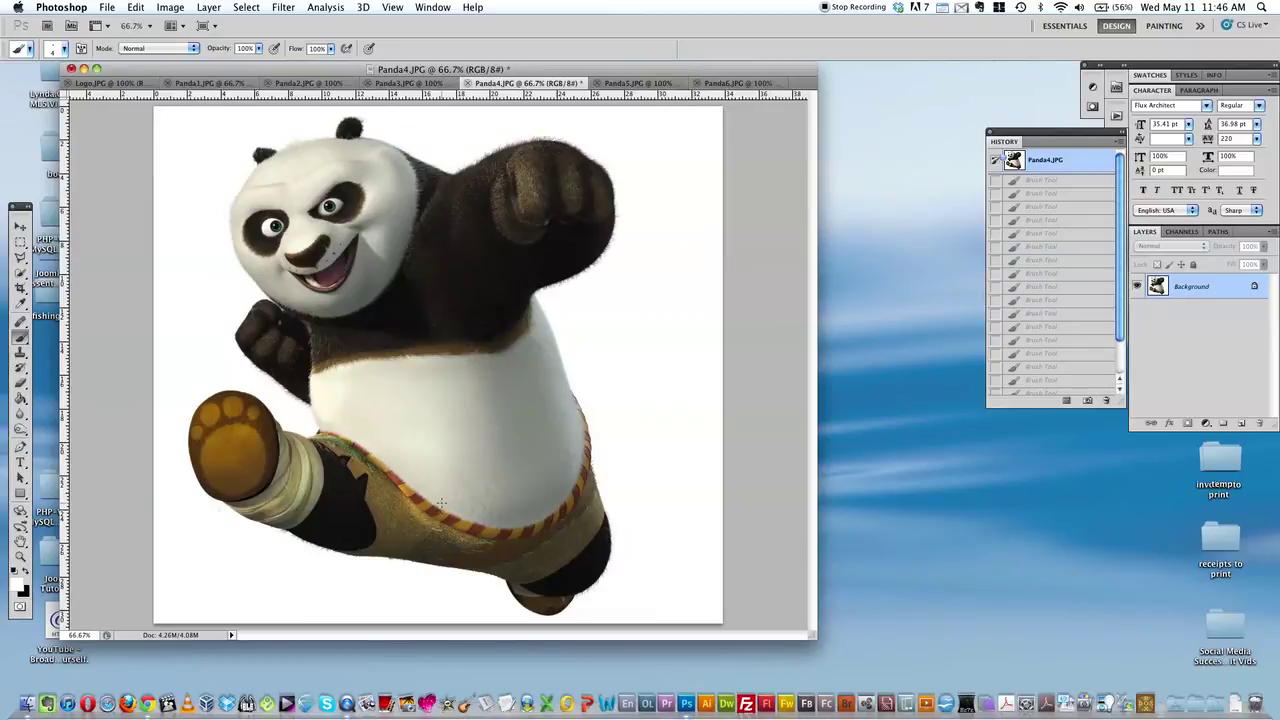
key("f")
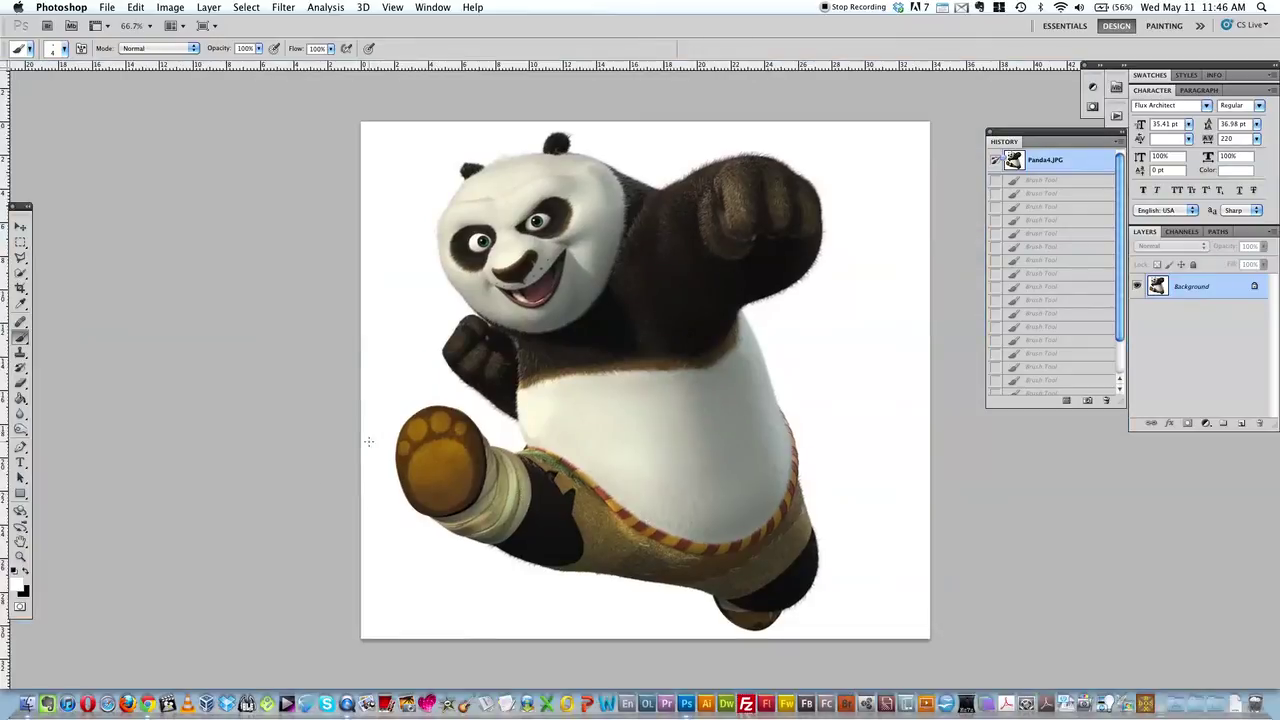
left_click_drag(602, 290, 482, 293)
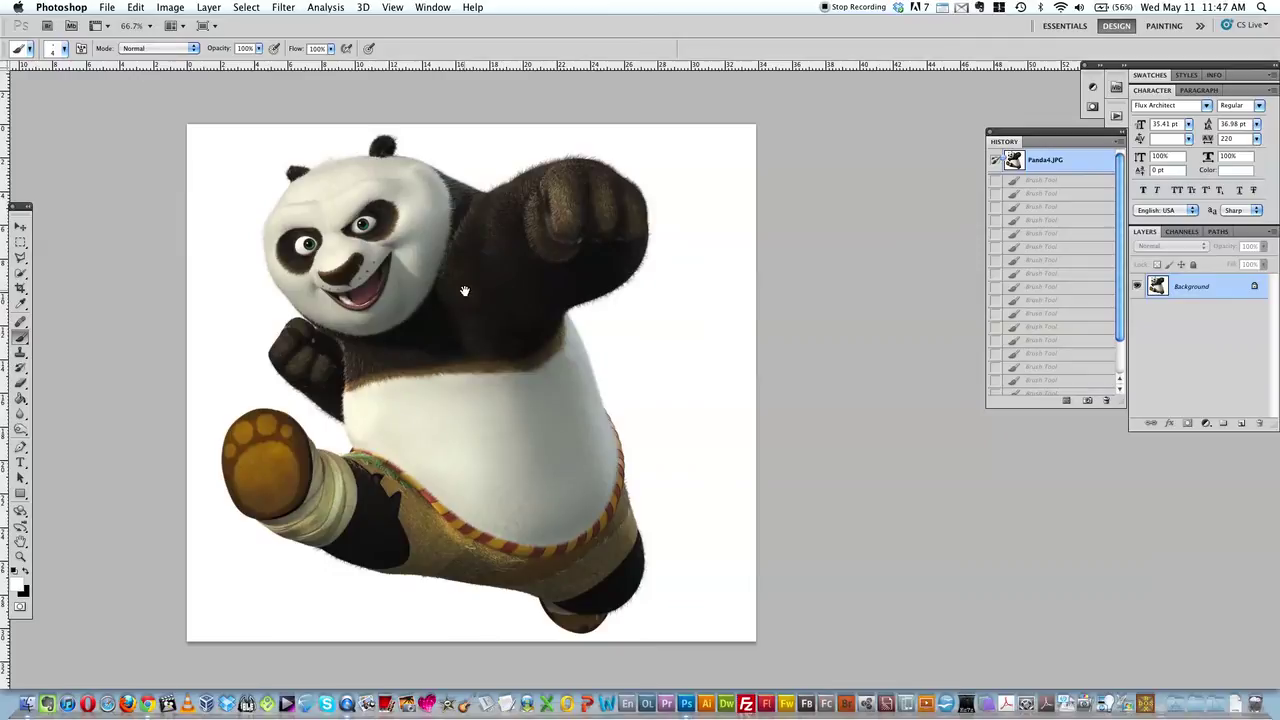
mouse_move(458, 292)
left_mouse_down()
mouse_move(657, 271)
mouse_move(571, 294)
mouse_move(501, 277)
left_mouse_up()
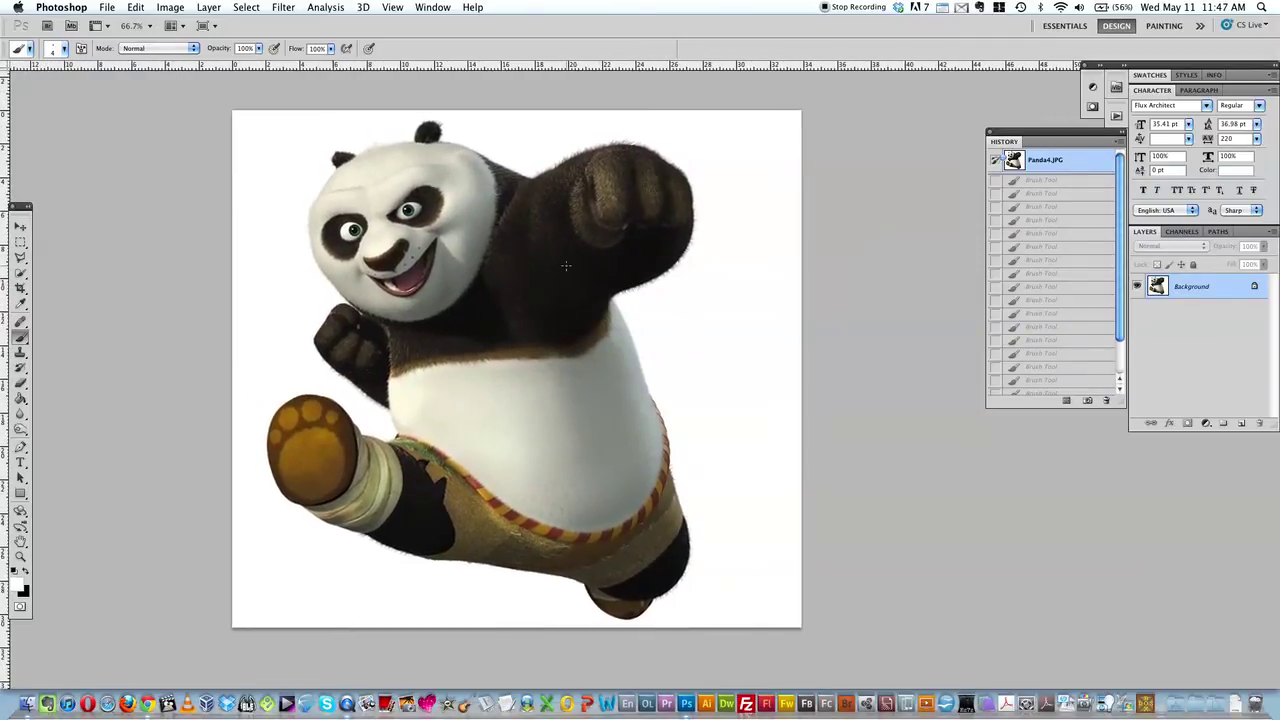
left_click_drag(590, 305, 1018, 298)
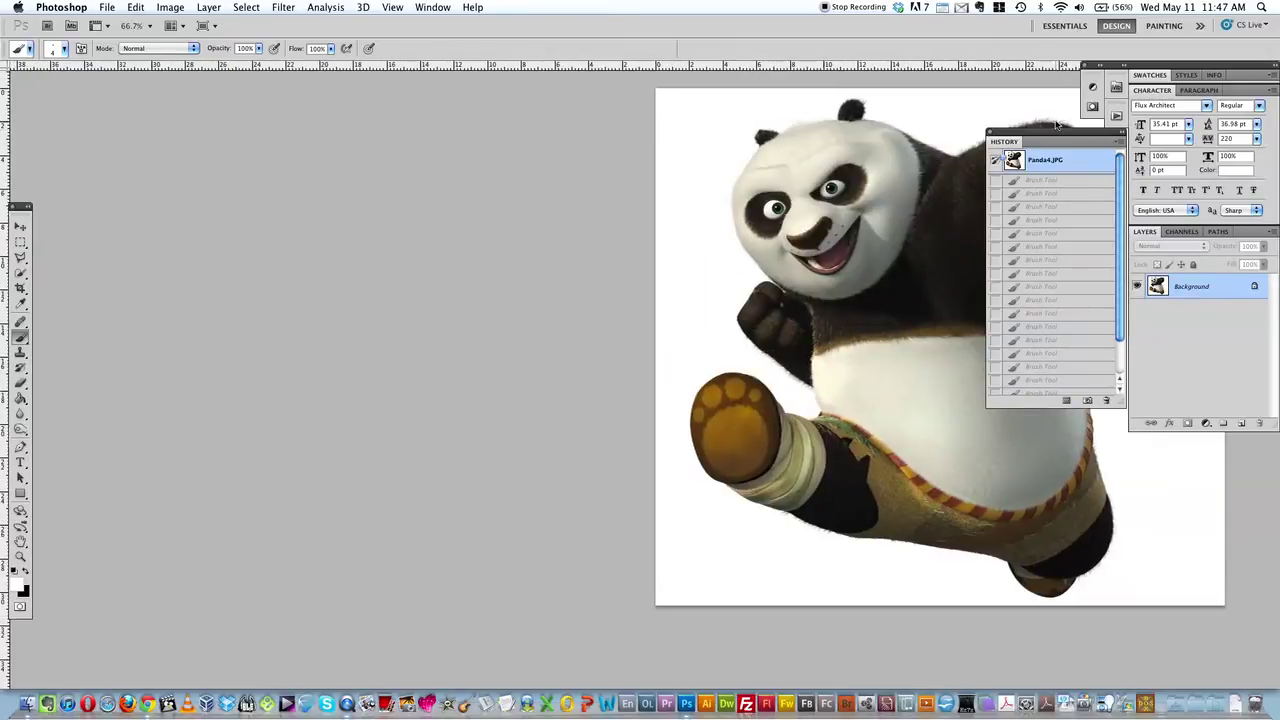
mouse_move(884, 322)
left_mouse_down()
mouse_move(572, 337)
mouse_move(455, 357)
mouse_move(504, 344)
mouse_move(488, 342)
left_mouse_up()
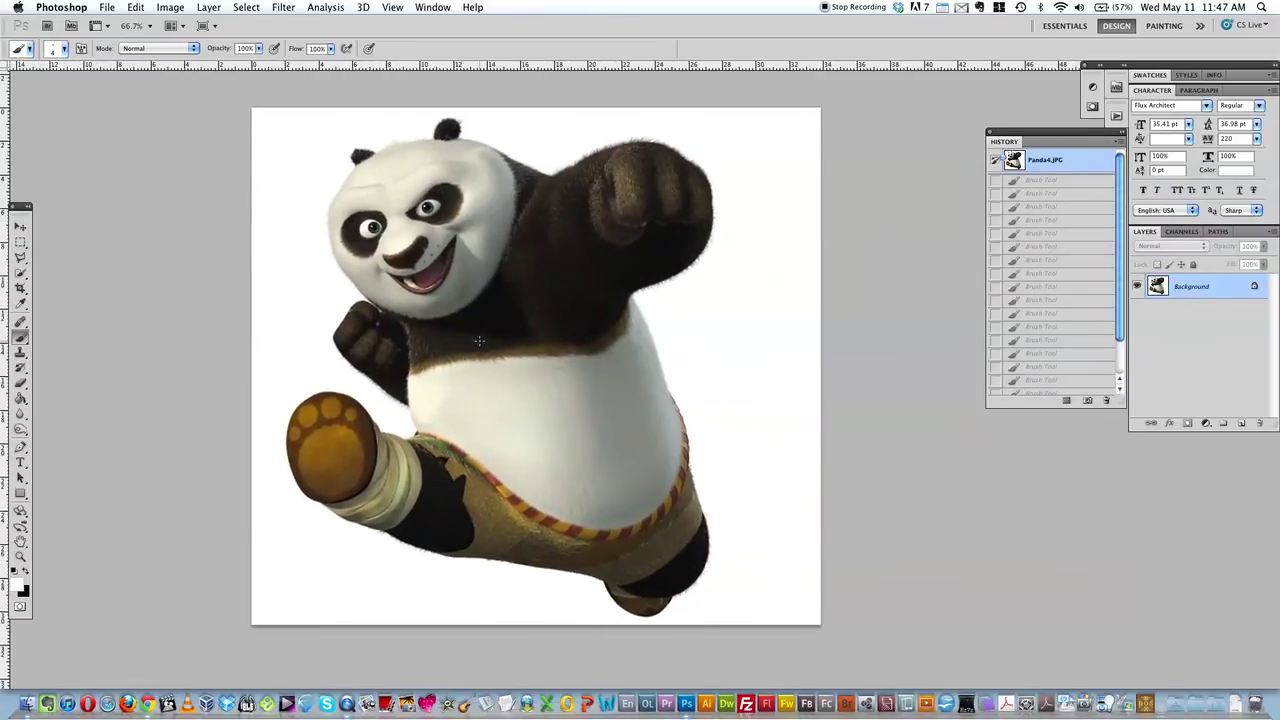
Convert the locked Background layer into an editable Layer 0.
double_click(1195, 287)
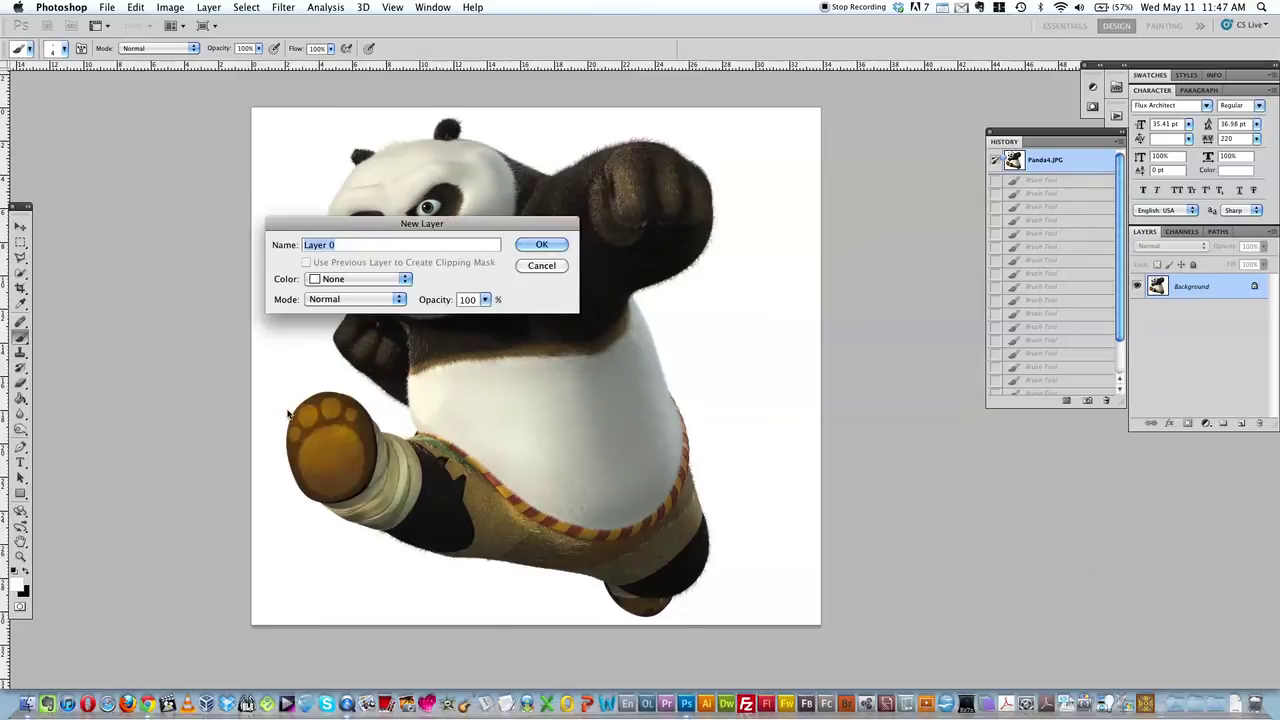
left_click(542, 265)
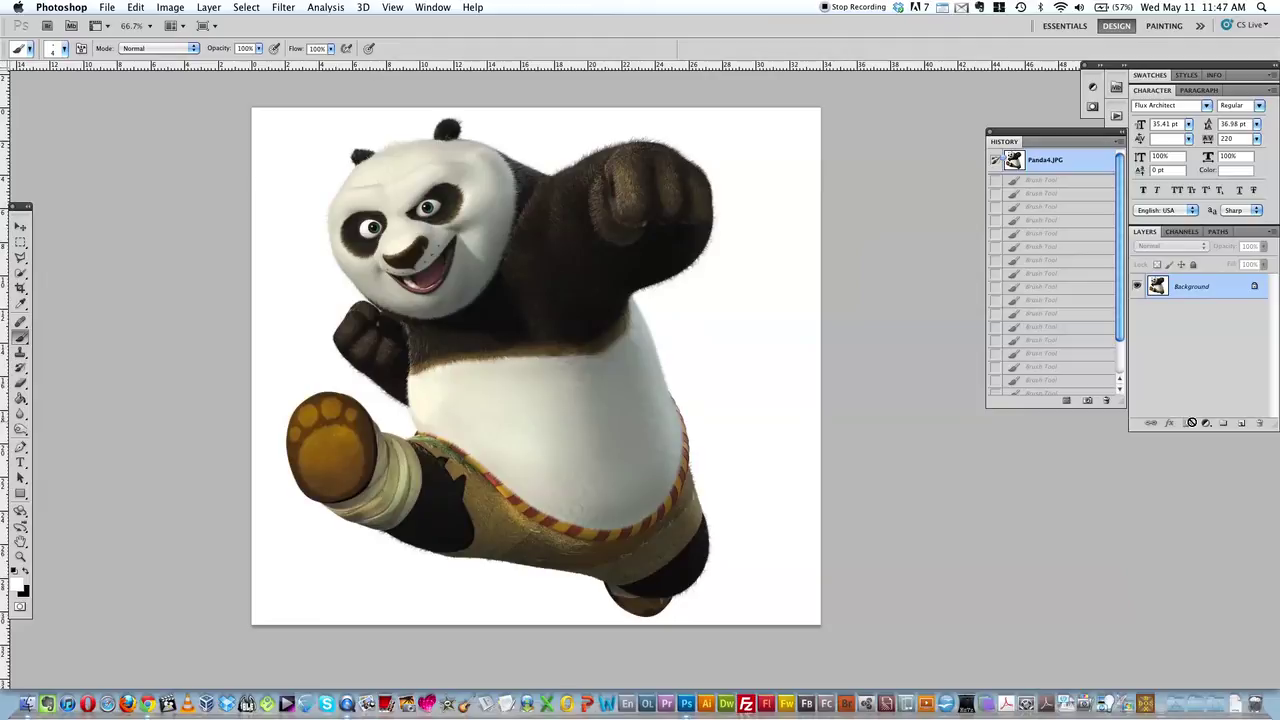
double_click(1181, 285)
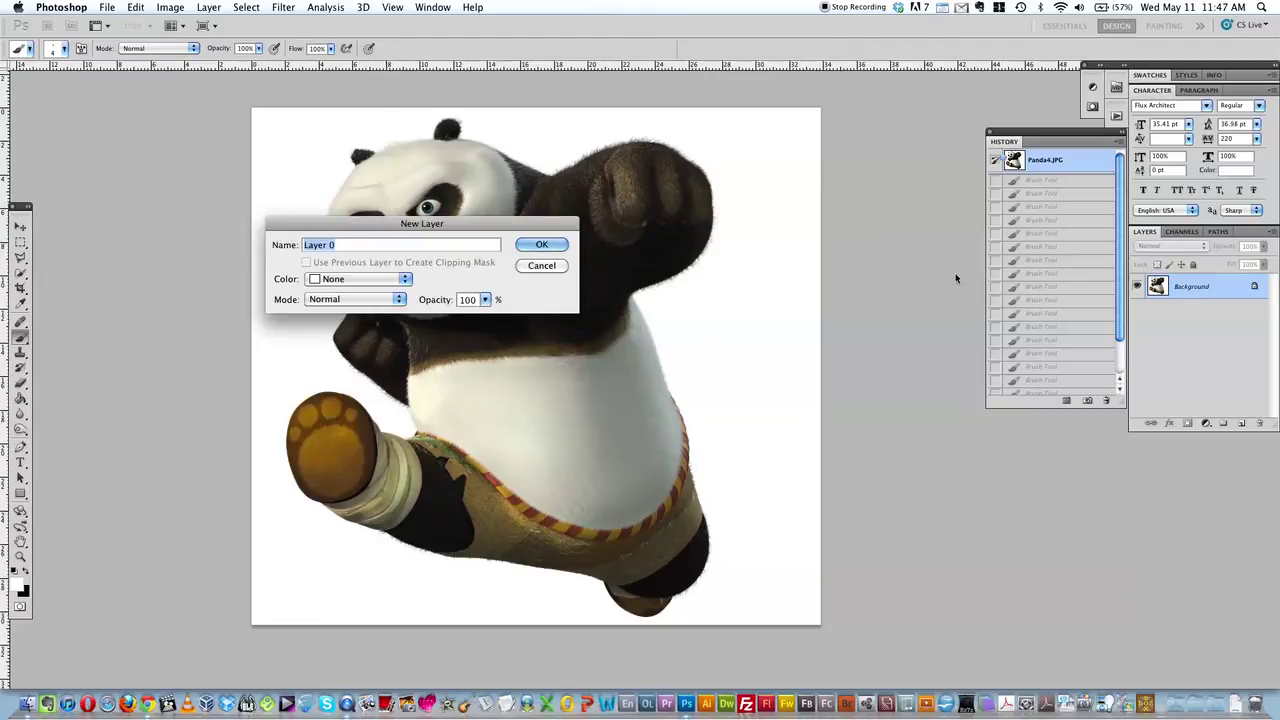
left_click(542, 245)
Look at the Color Overlay layer style, then close it without applying.
left_click(1171, 424)
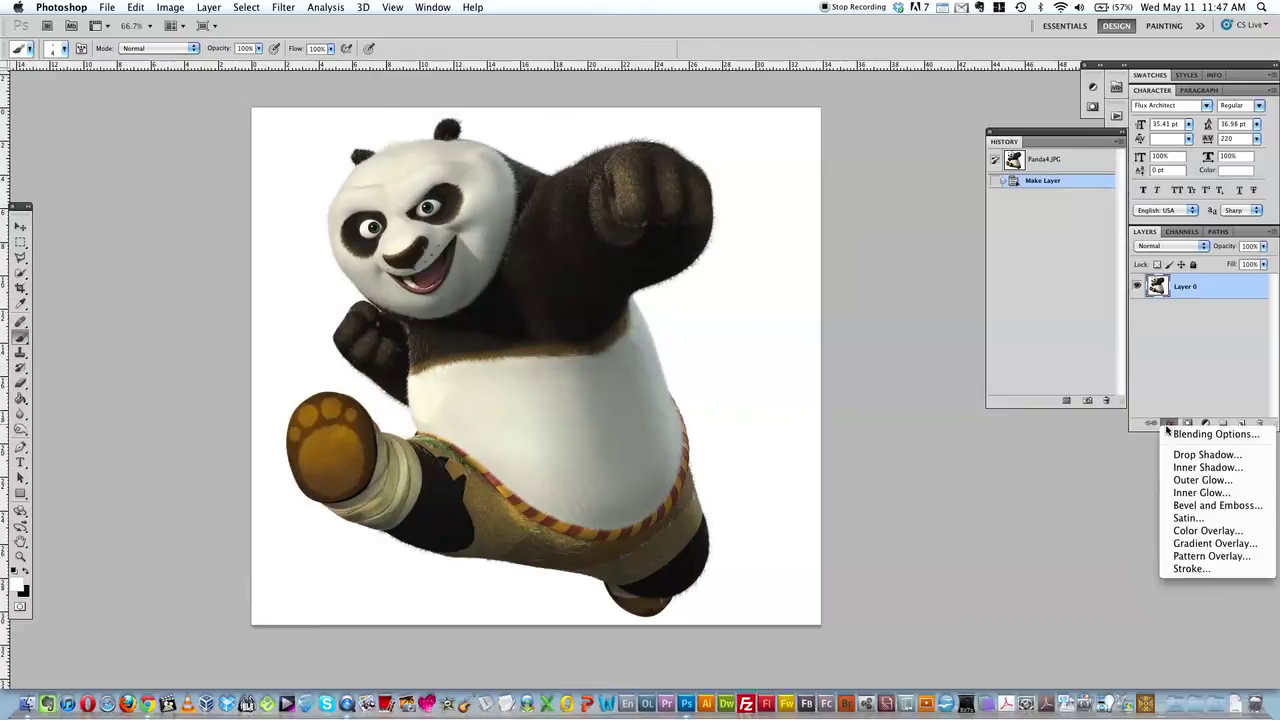
left_click(1207, 532)
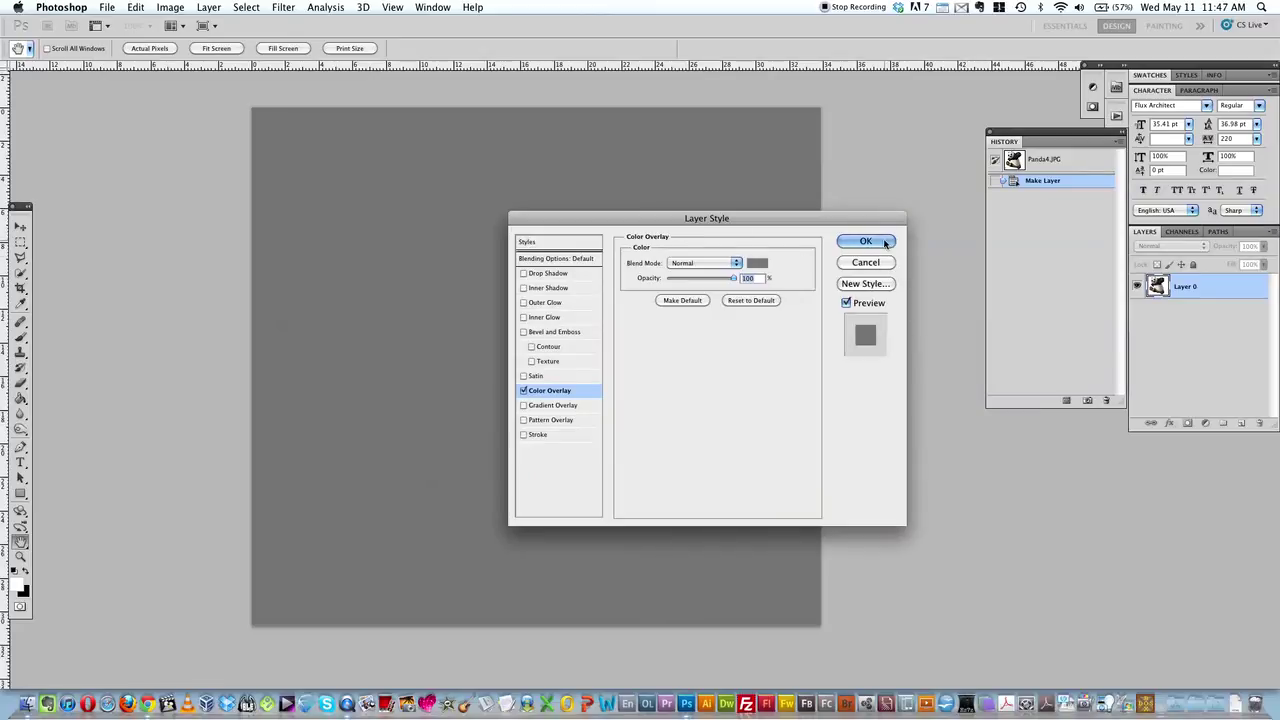
left_click(866, 263)
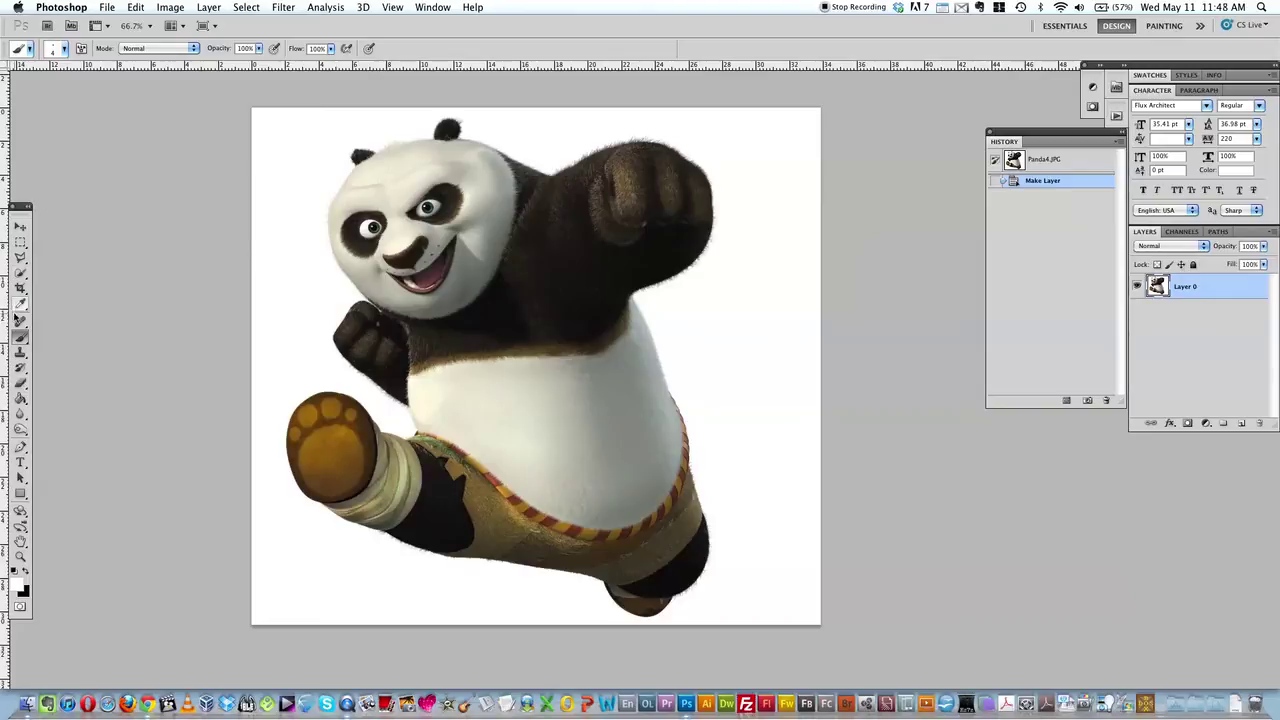
left_click(20, 385)
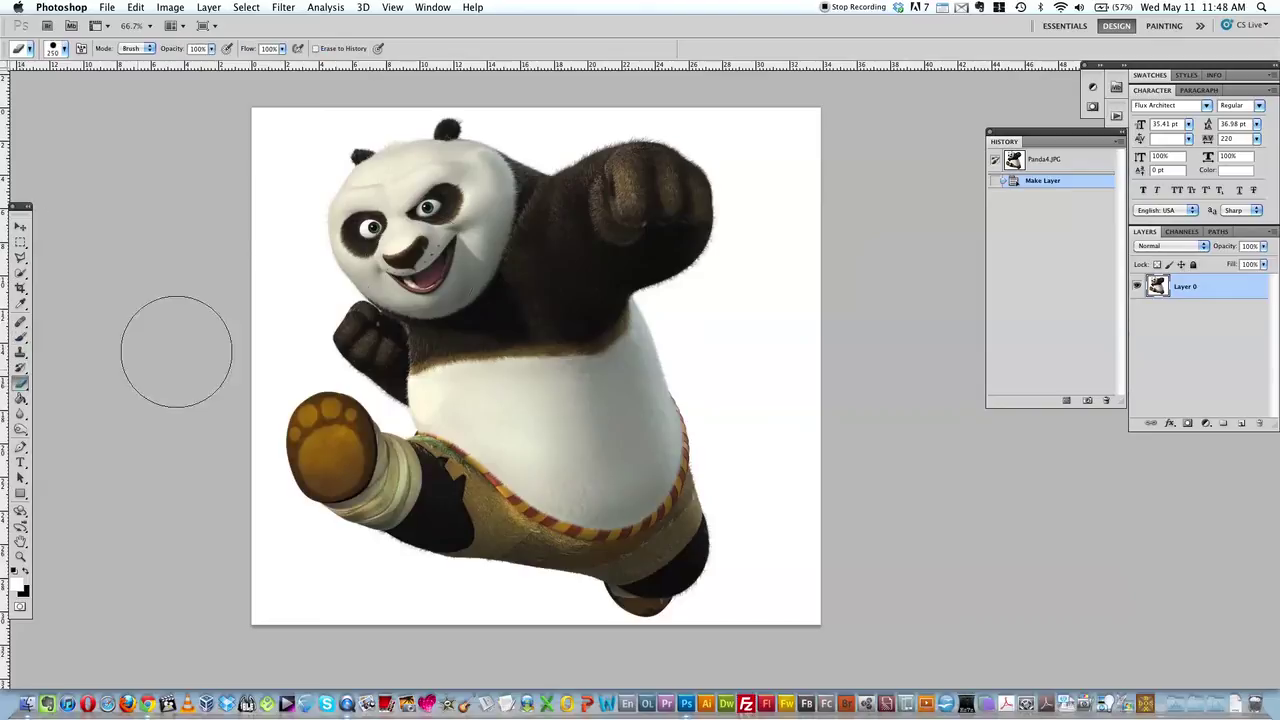
left_click(737, 294)
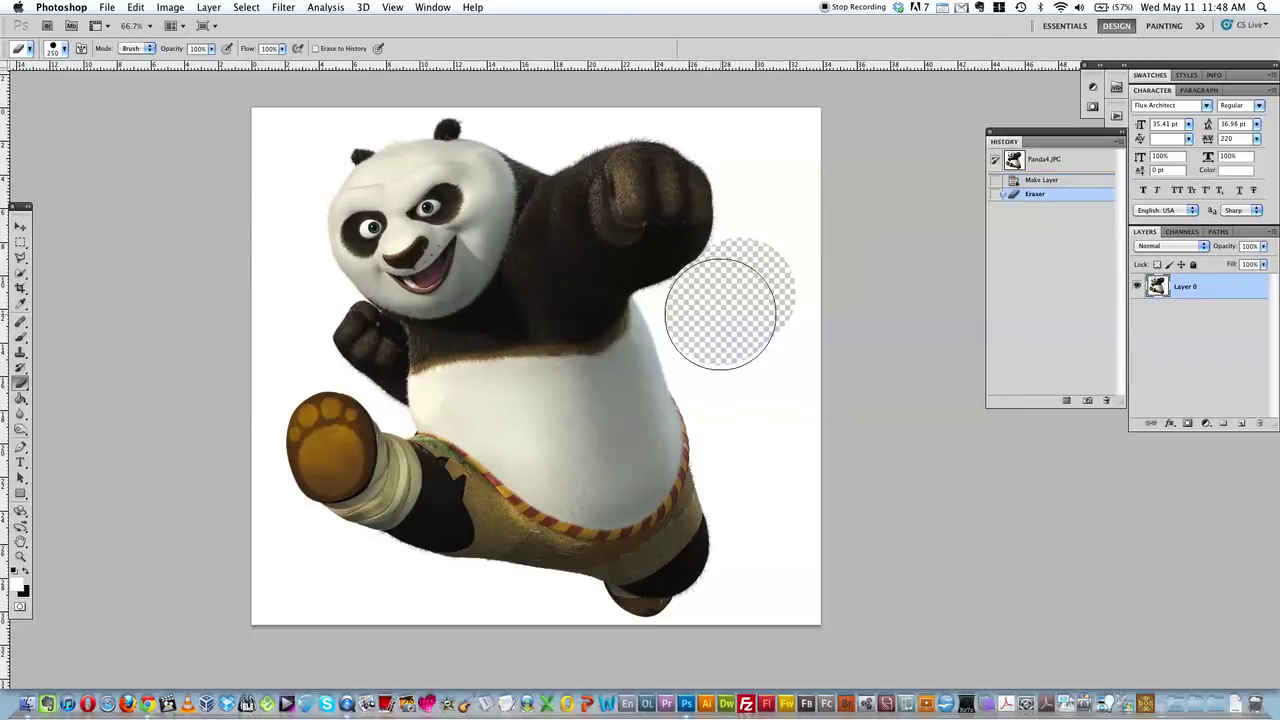
left_click(685, 306)
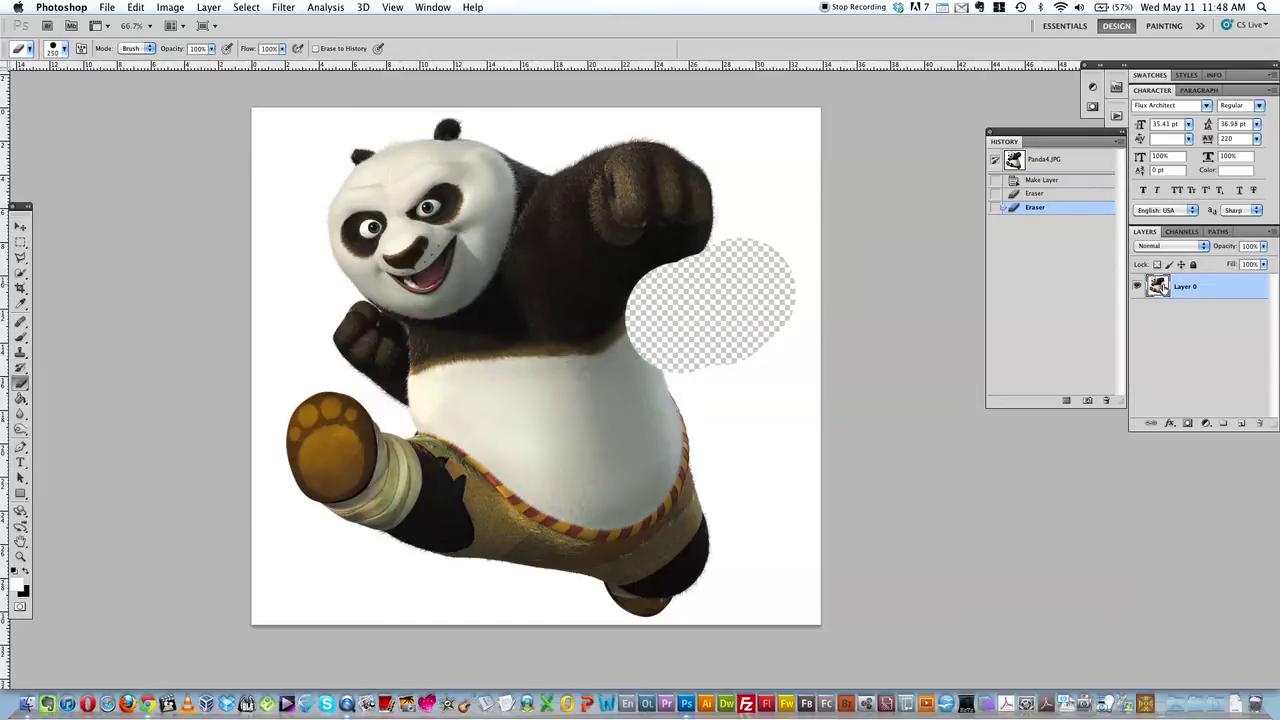
left_click(1038, 194)
left_click(1043, 182)
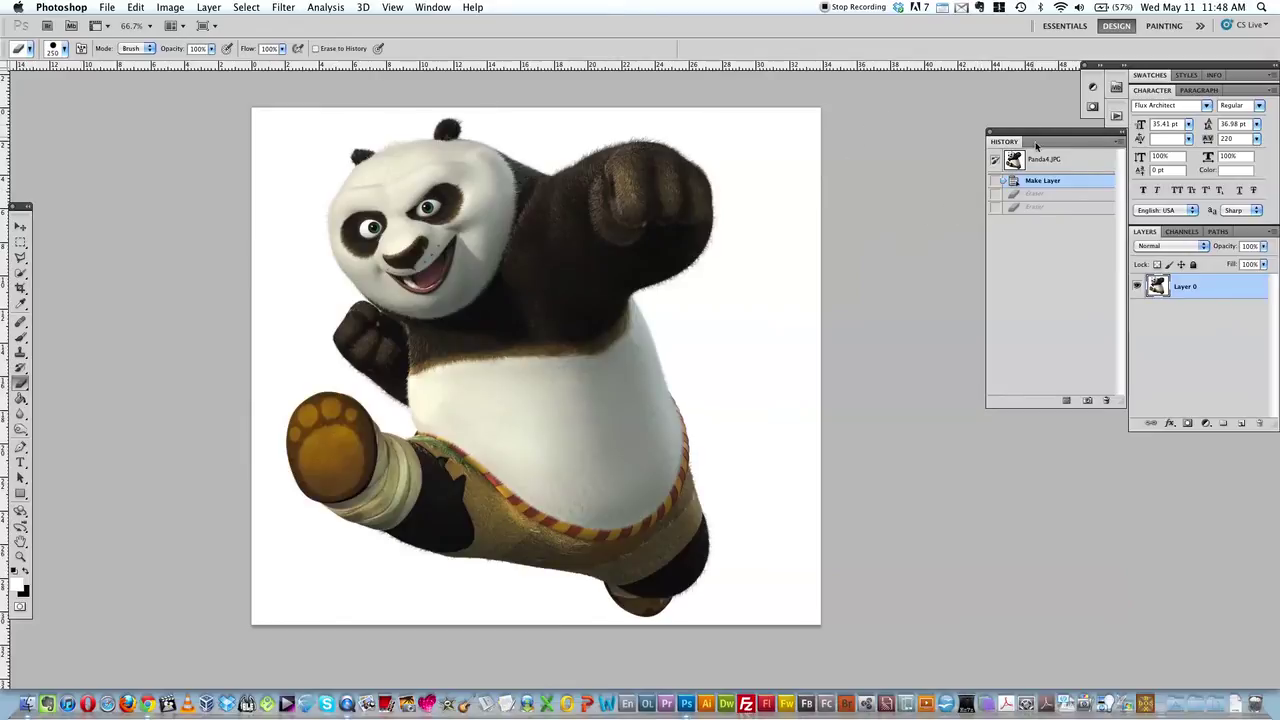
Hide the History panel from the Window menu, then show it again.
left_click(433, 9)
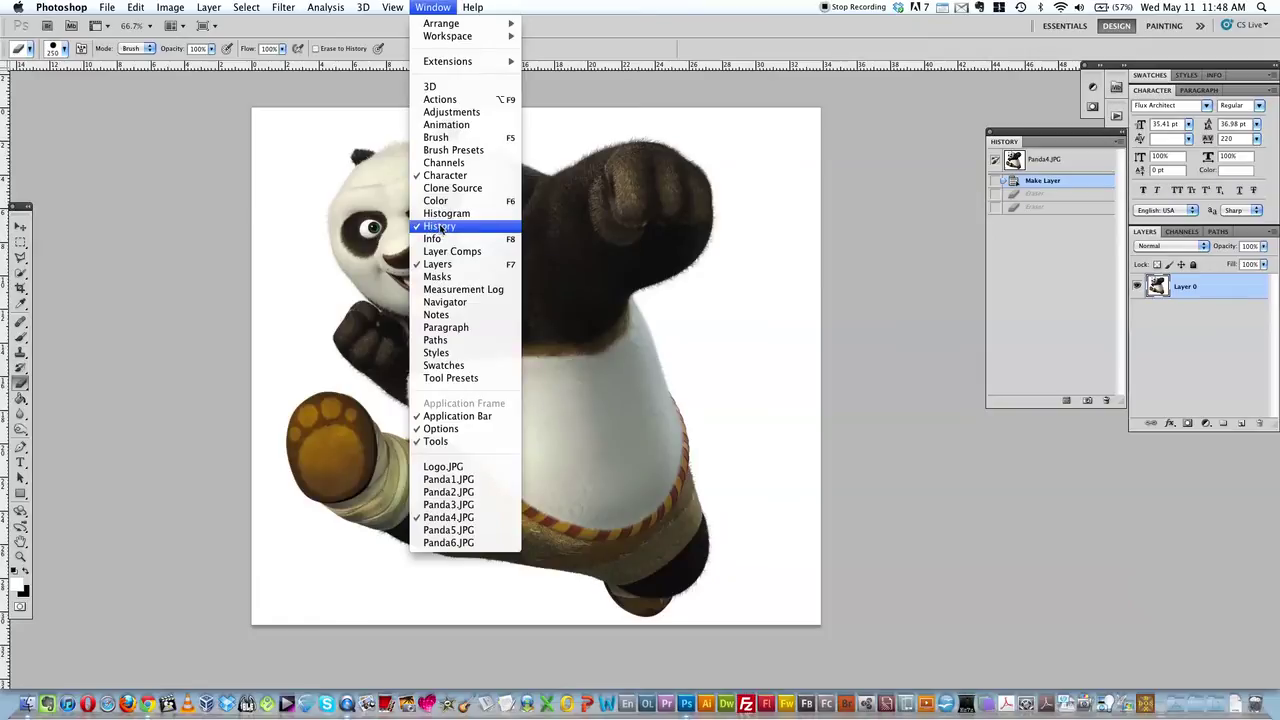
left_click(427, 228)
left_click(432, 7)
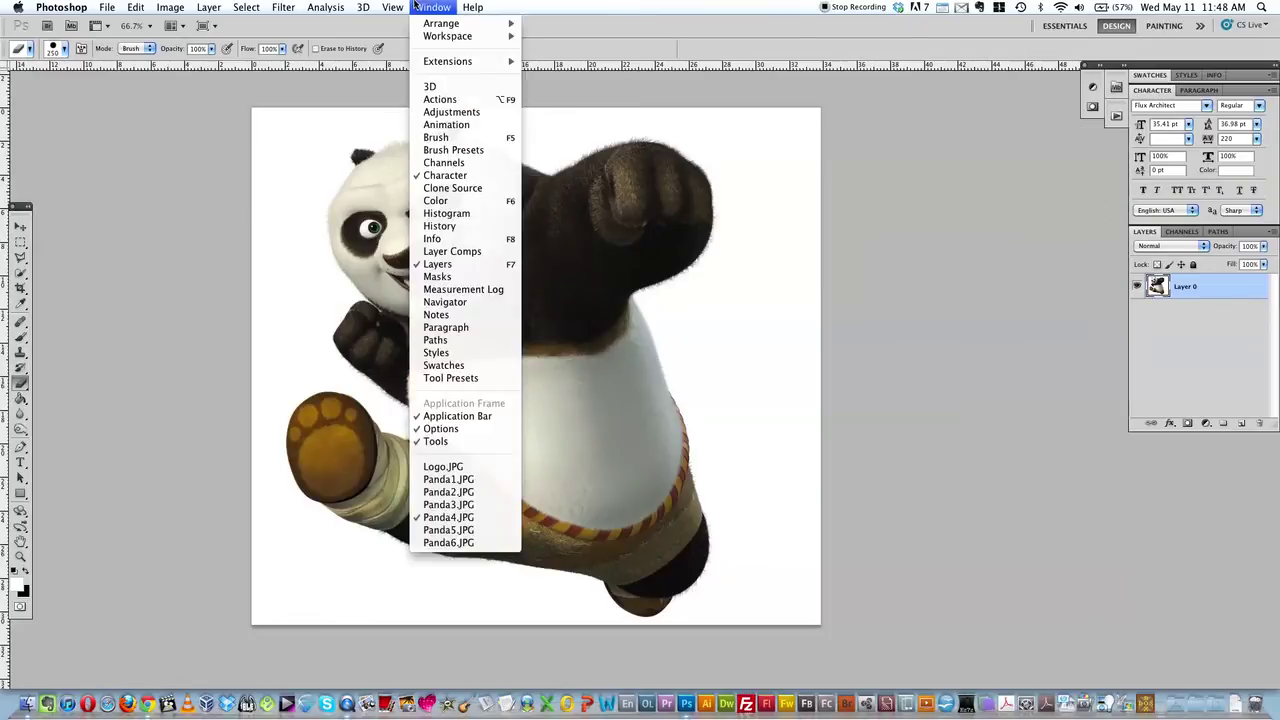
left_click(455, 228)
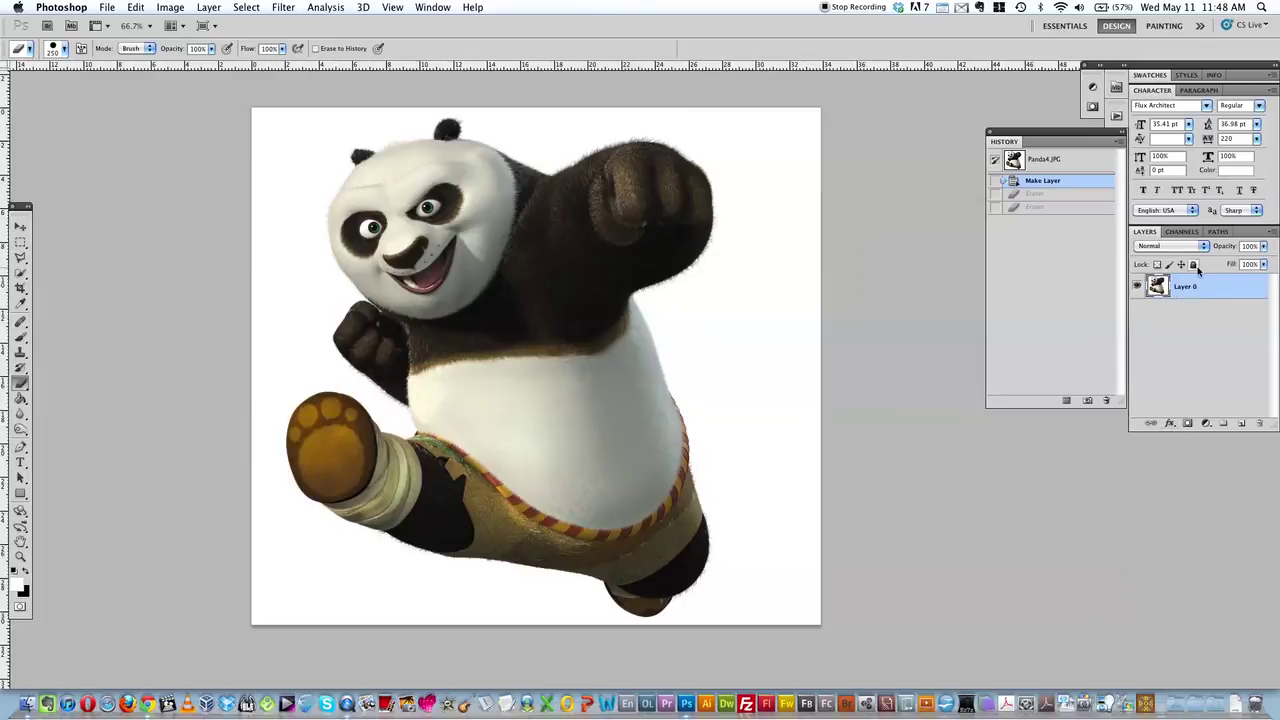
Add a layer mask to Layer 0 and set up a soft 329 px brush at 0% hardness.
left_click(1187, 424)
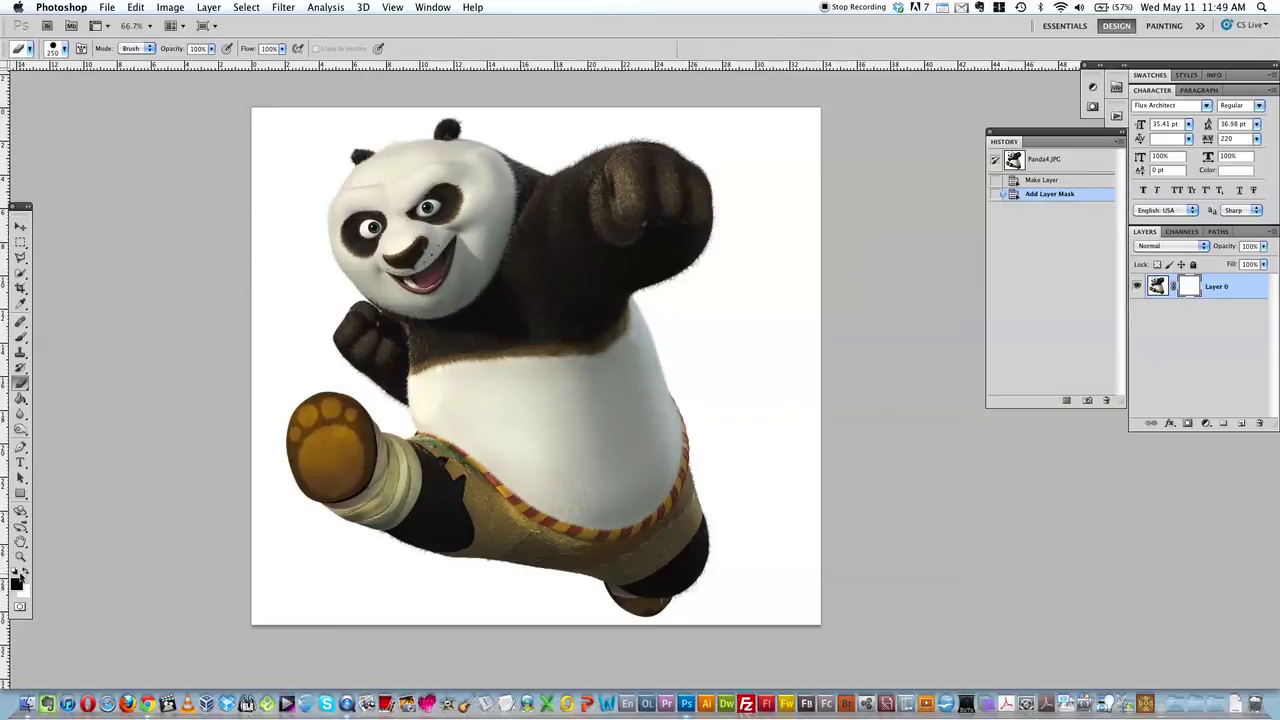
left_click(20, 337)
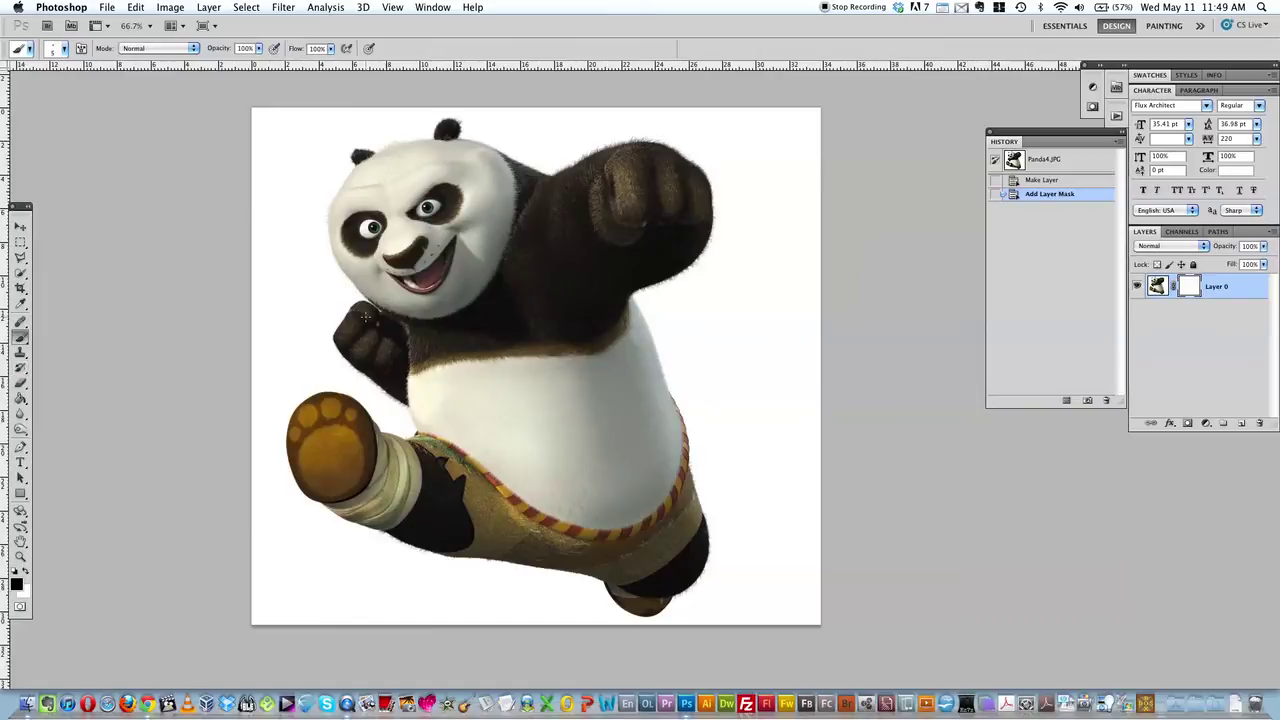
right_click(404, 318)
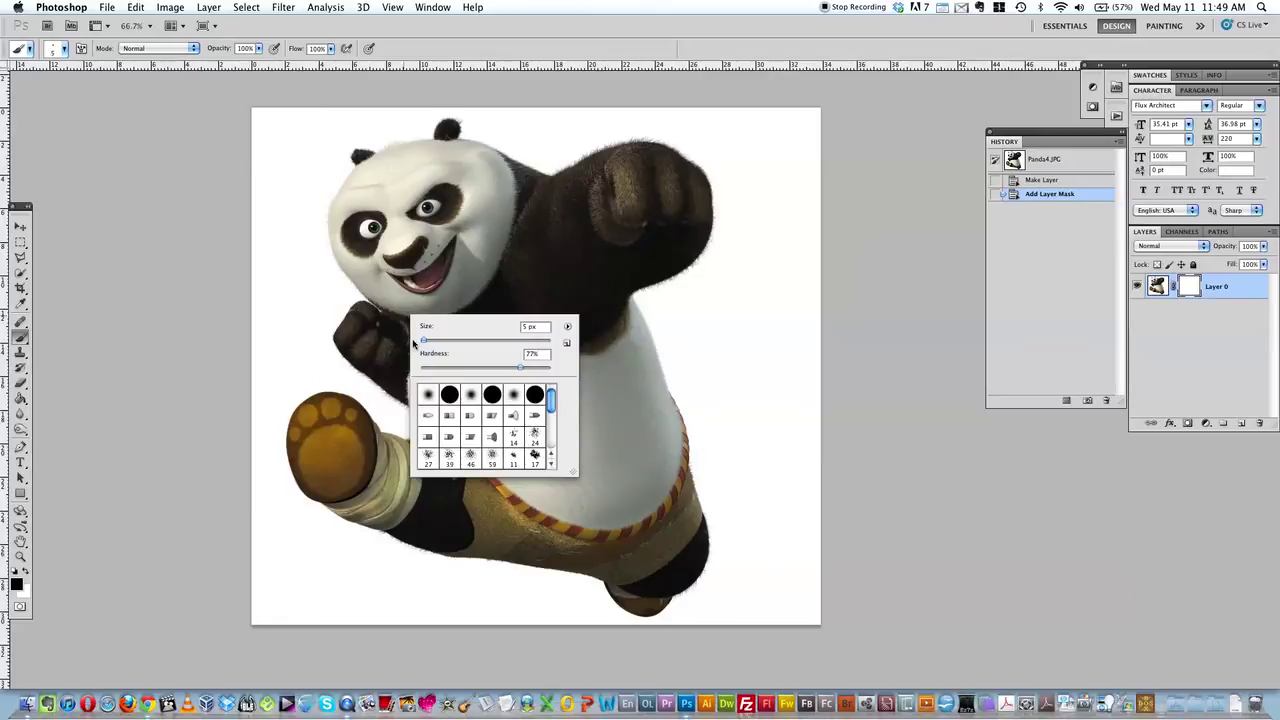
left_click_drag(423, 342, 446, 343)
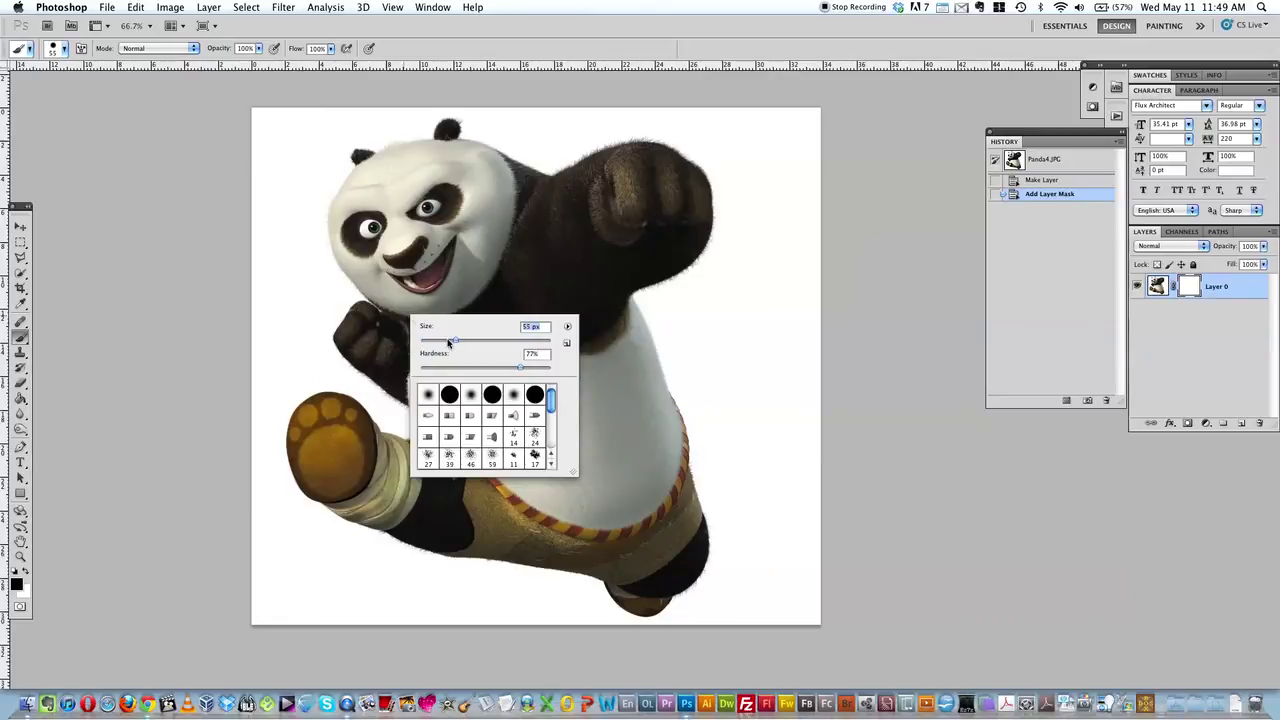
left_click_drag(455, 340, 486, 341)
left_click_drag(529, 347, 593, 338)
left_click_drag(549, 343, 486, 343)
left_click_drag(519, 367, 419, 376)
Mask out the panda's eyes, then with a 100% hard brush hide a cheek-to-chest strip.
mouse_move(425, 213)
left_mouse_down()
mouse_move(380, 235)
mouse_move(414, 251)
left_mouse_up()
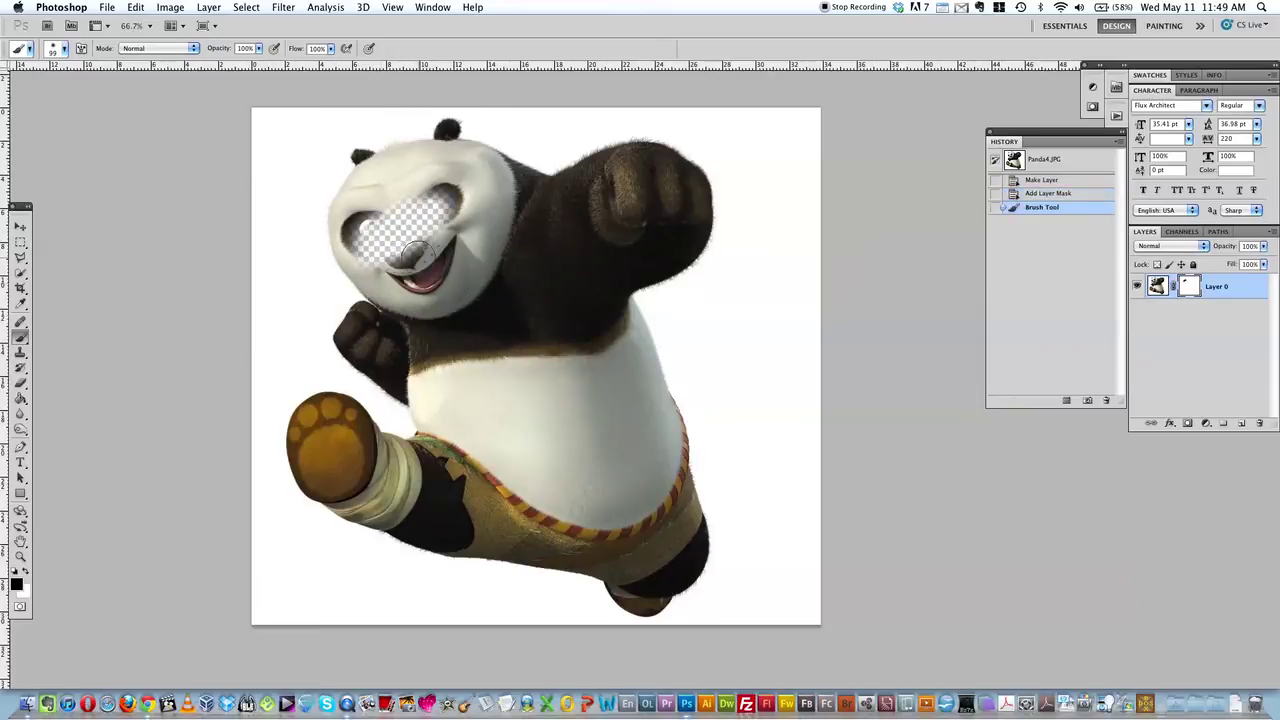
right_click(519, 305)
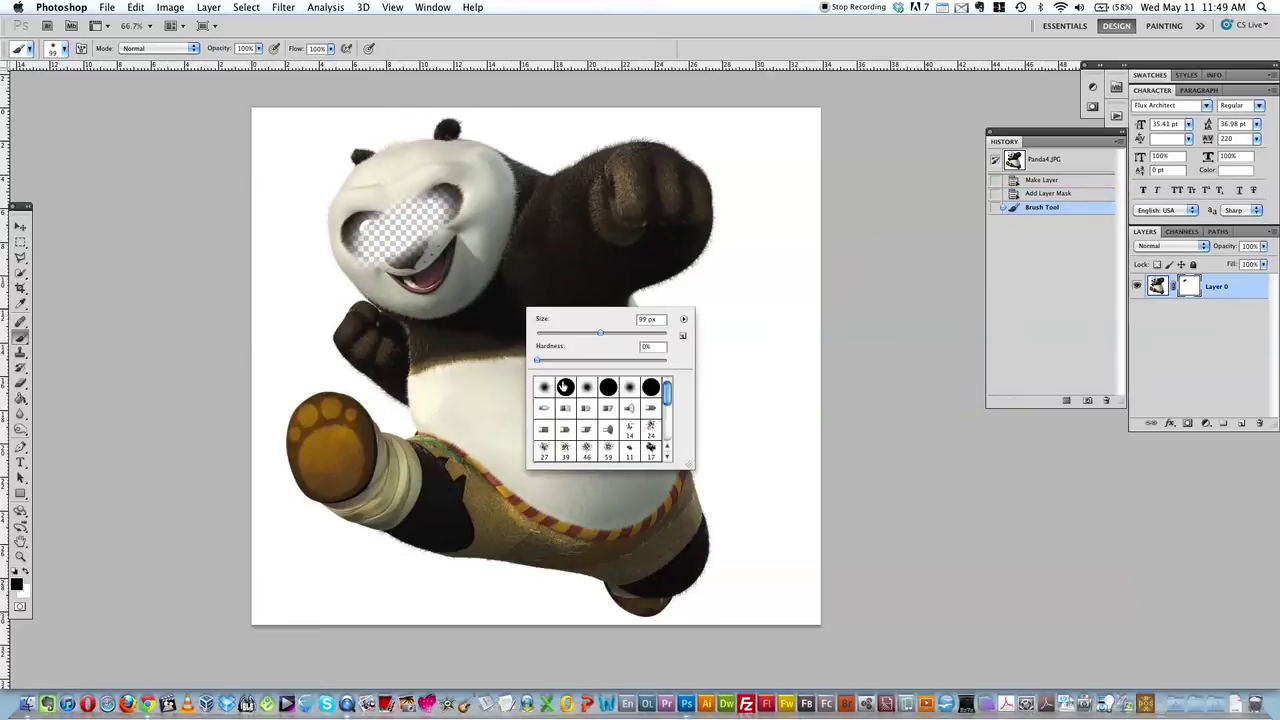
left_click_drag(538, 359, 754, 366)
left_click(519, 241)
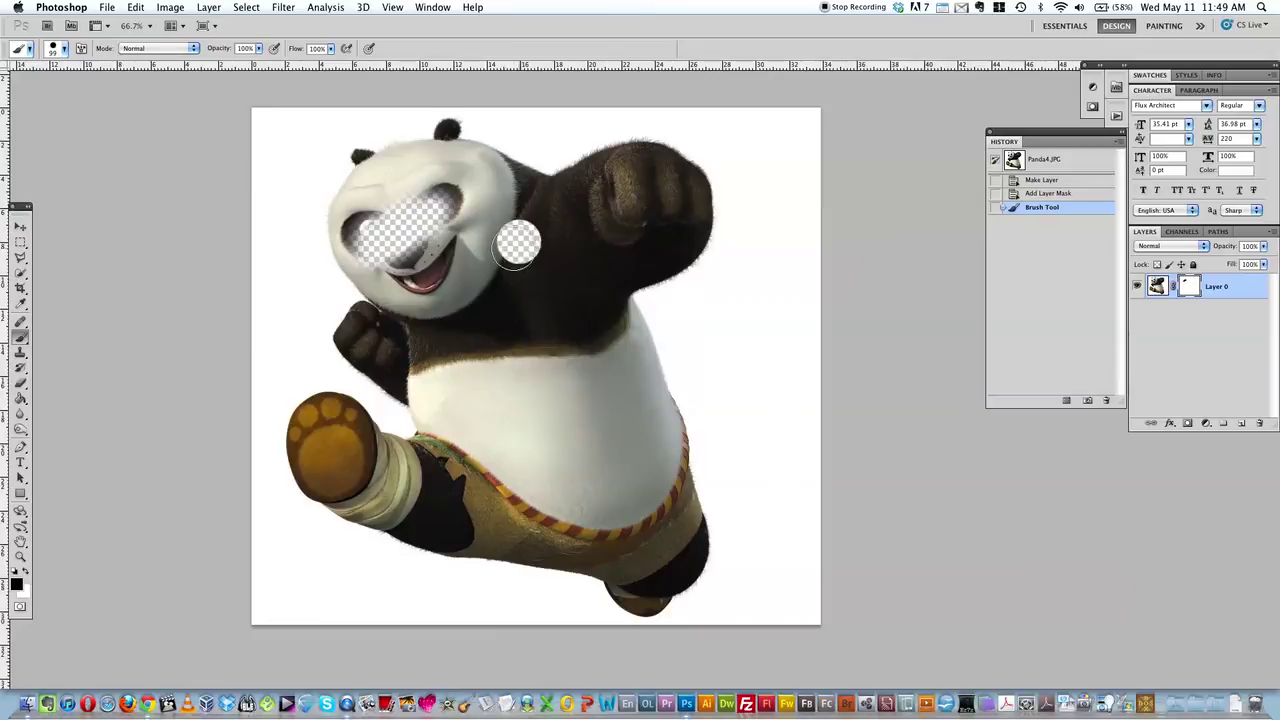
left_click_drag(499, 265, 427, 348)
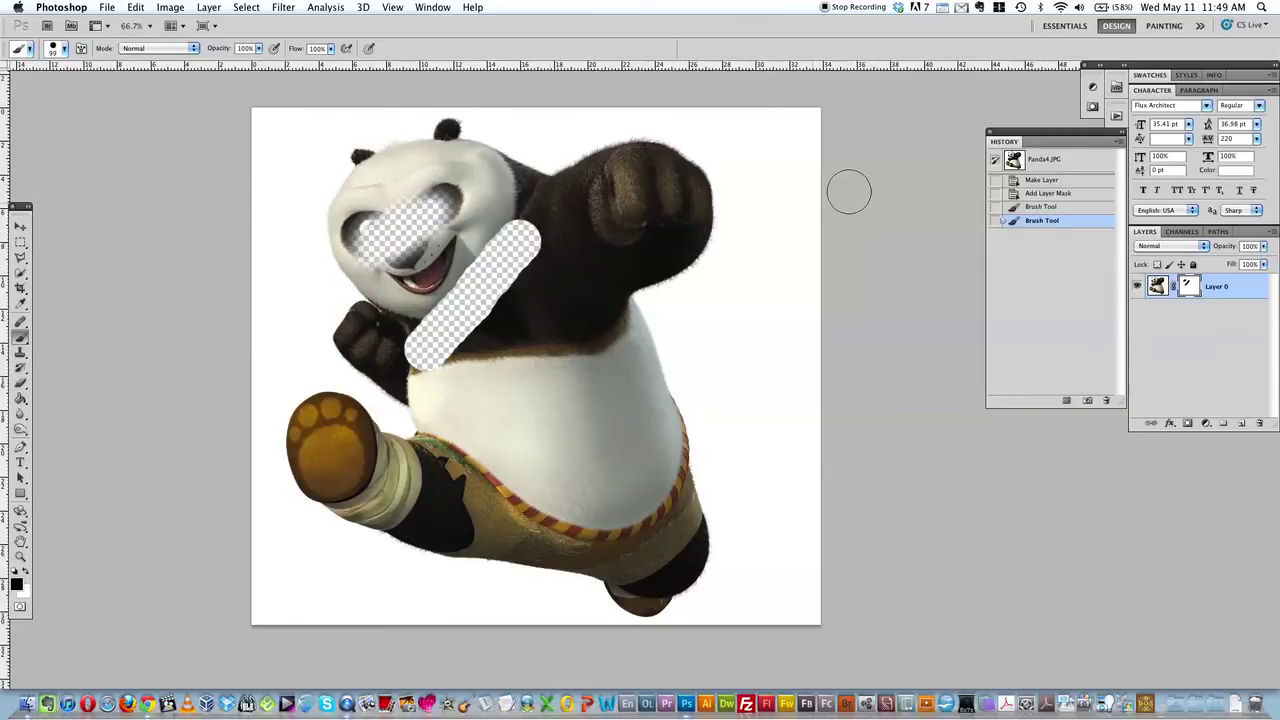
Step back in History to just after the mask was added, then restore the eye and chest strokes.
left_click(1012, 207)
left_click(1011, 195)
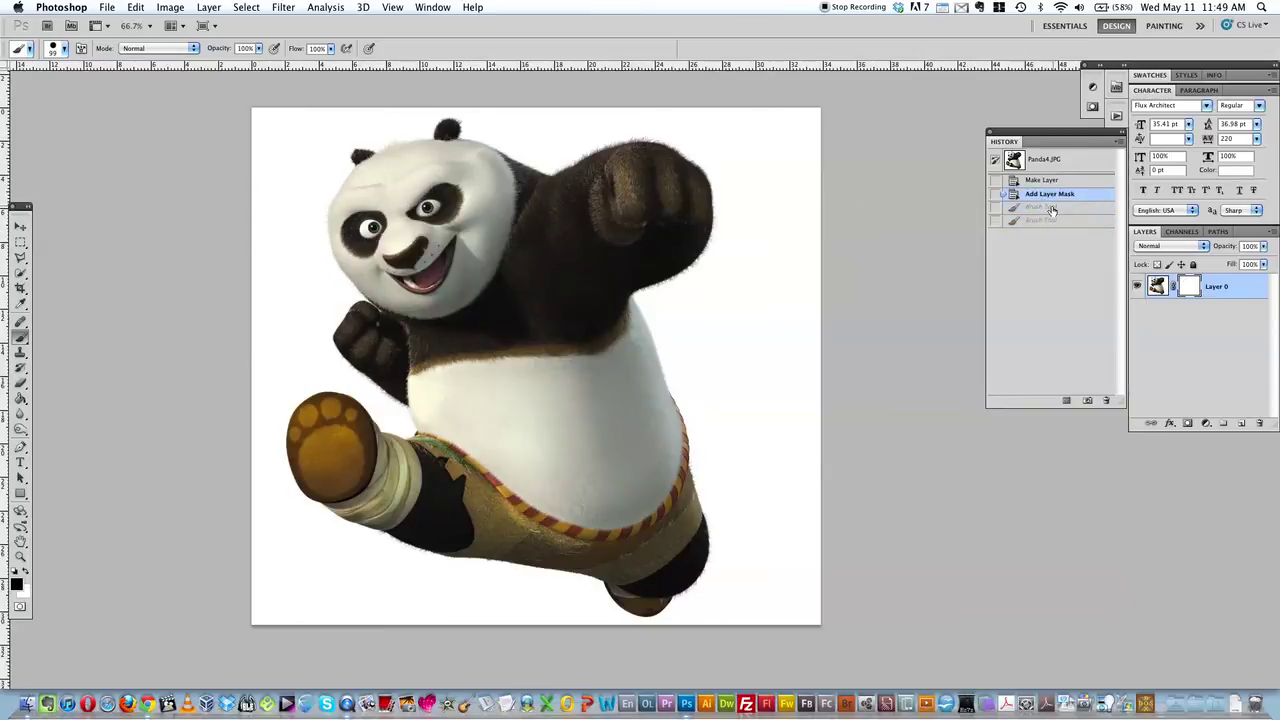
left_click(1052, 211)
left_click(1052, 221)
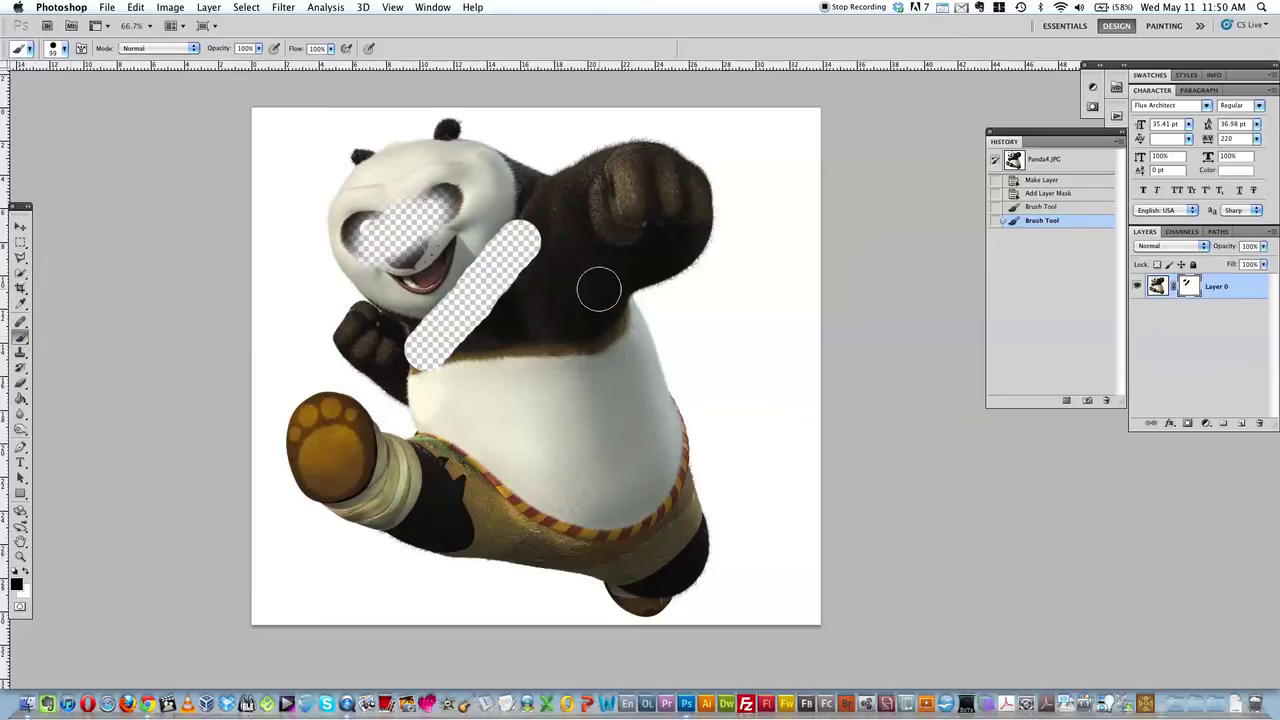
Hide a wide diagonal strip on the mask from the fist down to the belly.
mouse_move(652, 245)
left_mouse_down()
mouse_move(634, 300)
mouse_move(548, 390)
left_mouse_up()
left_click(612, 262)
mouse_move(592, 290)
left_mouse_down()
mouse_move(532, 361)
mouse_move(415, 428)
left_mouse_up()
mouse_move(563, 265)
left_mouse_down()
mouse_move(508, 345)
mouse_move(430, 405)
left_mouse_up()
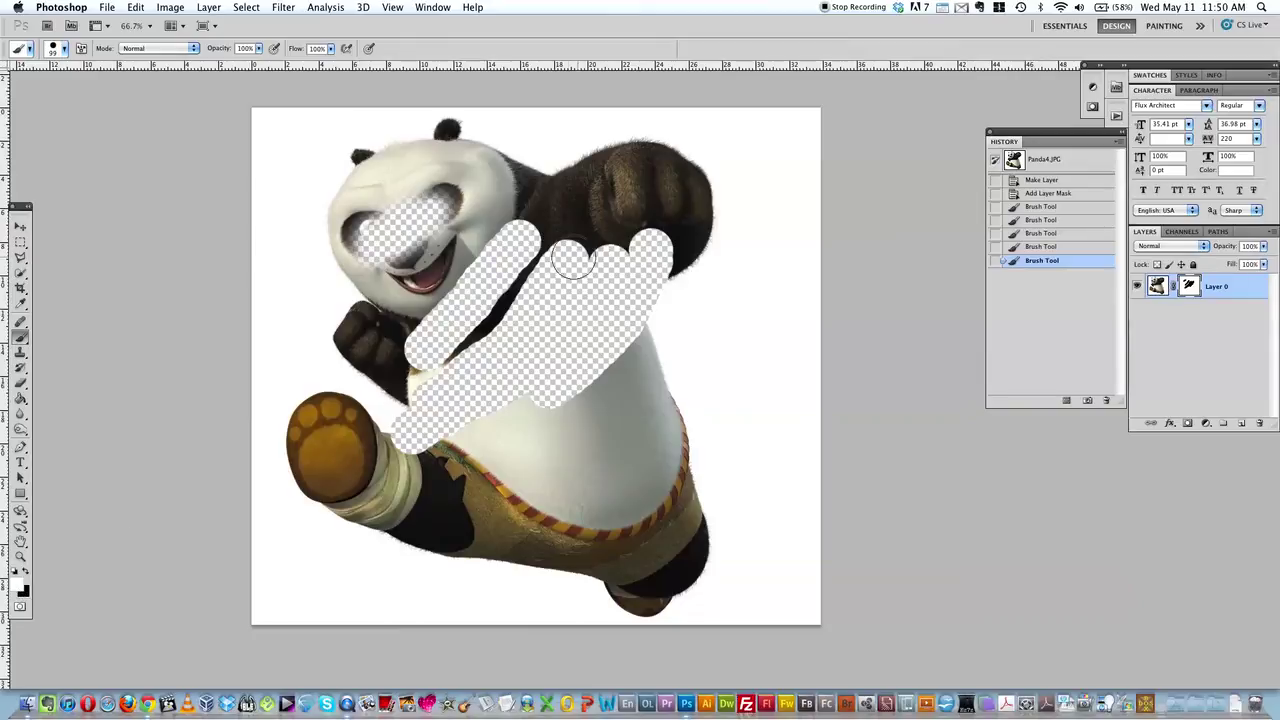
Paint the arm, belly and face back in and touch up the mask across the body.
mouse_move(537, 236)
left_mouse_down()
mouse_move(426, 345)
mouse_move(477, 220)
mouse_move(513, 215)
mouse_move(451, 312)
mouse_move(486, 295)
mouse_move(491, 265)
mouse_move(425, 400)
left_mouse_up()
left_click_drag(505, 290, 420, 440)
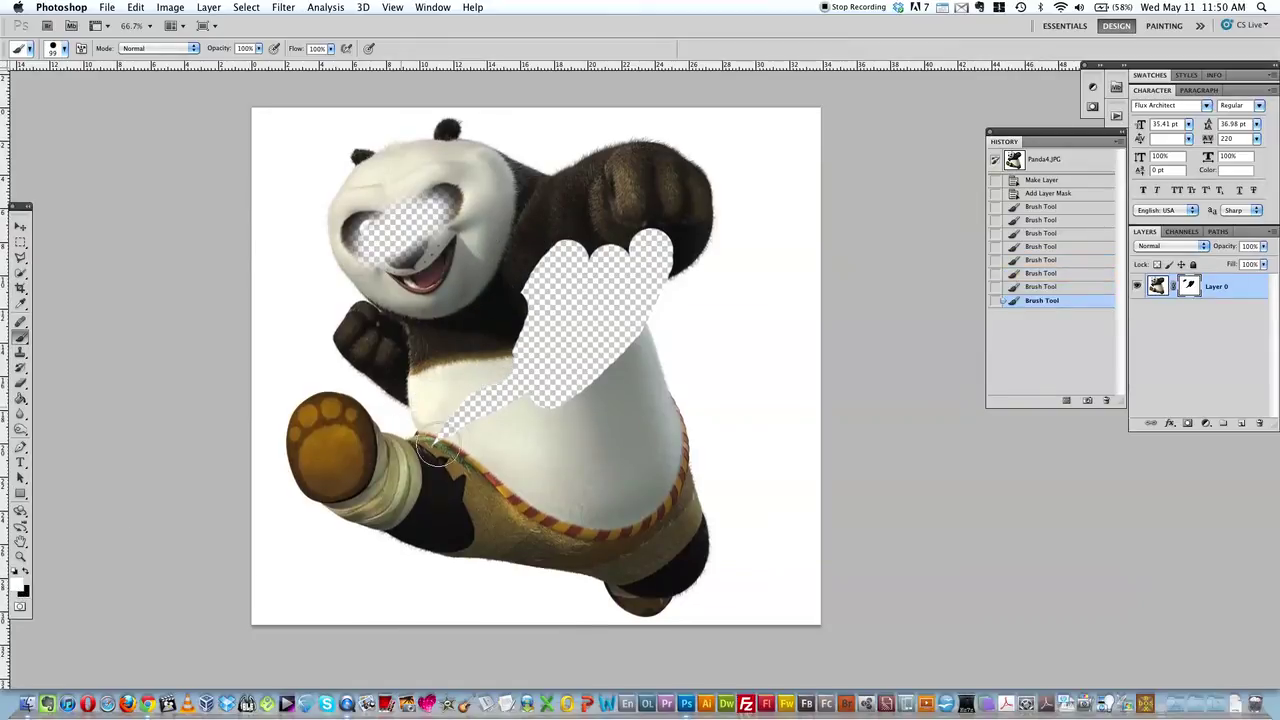
mouse_move(485, 385)
left_mouse_down()
mouse_move(451, 424)
mouse_move(511, 433)
mouse_move(535, 345)
mouse_move(557, 405)
mouse_move(565, 358)
mouse_move(588, 342)
mouse_move(624, 352)
mouse_move(635, 226)
mouse_move(665, 240)
mouse_move(551, 319)
left_mouse_up()
mouse_move(445, 205)
left_mouse_down()
mouse_move(355, 240)
mouse_move(390, 190)
mouse_move(380, 235)
left_mouse_up()
left_click_drag(549, 423, 480, 382)
mouse_move(375, 318)
left_mouse_down()
mouse_move(697, 400)
mouse_move(529, 391)
mouse_move(600, 440)
left_mouse_up()
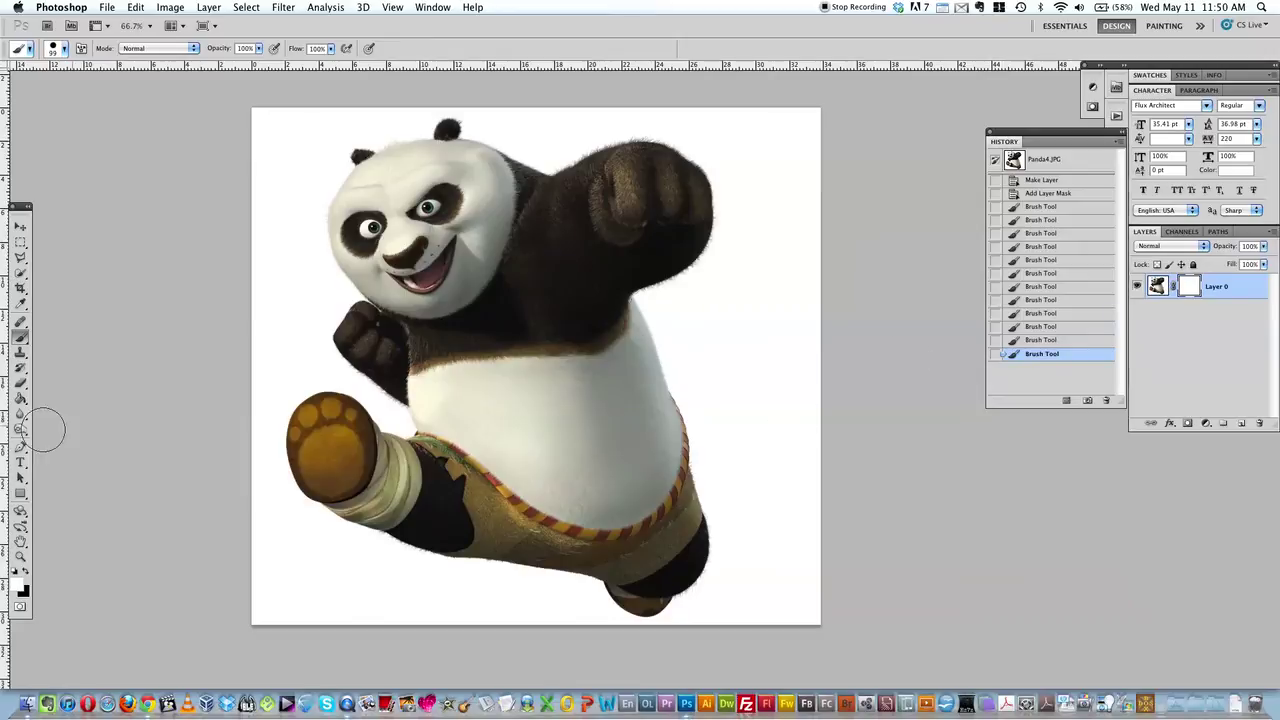
With black and a large brush, mask out the background above, beside and below the panda.
left_click(27, 572)
right_click(704, 303)
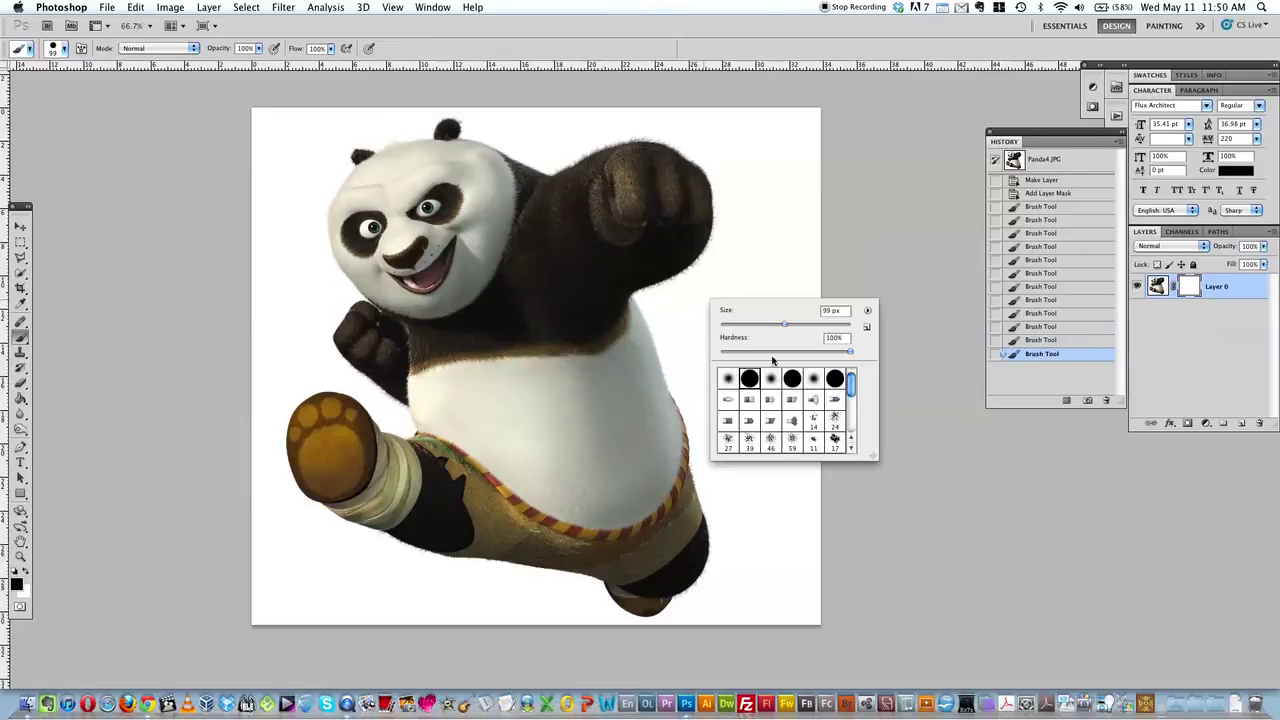
key("Return")
left_click(691, 309)
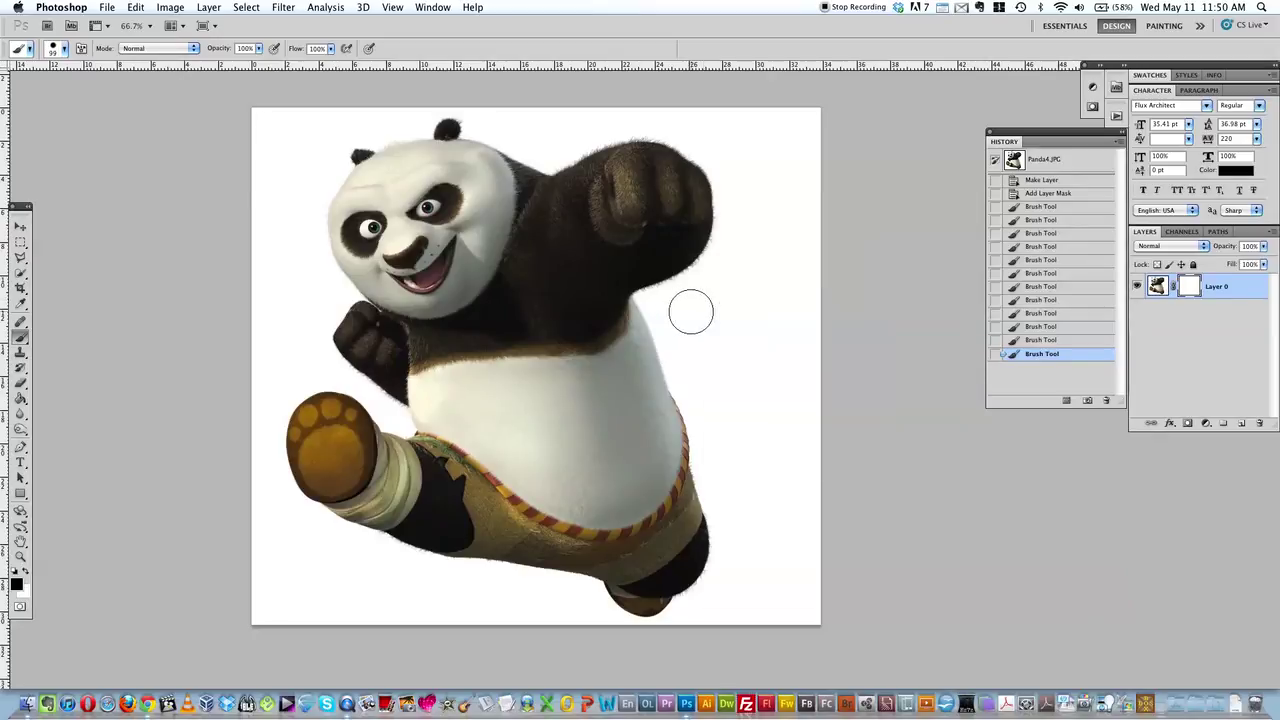
mouse_move(722, 285)
left_mouse_down()
mouse_move(662, 324)
mouse_move(669, 289)
mouse_move(658, 303)
mouse_move(726, 253)
mouse_move(736, 198)
mouse_move(698, 124)
mouse_move(640, 110)
mouse_move(532, 147)
mouse_move(696, 140)
left_mouse_up()
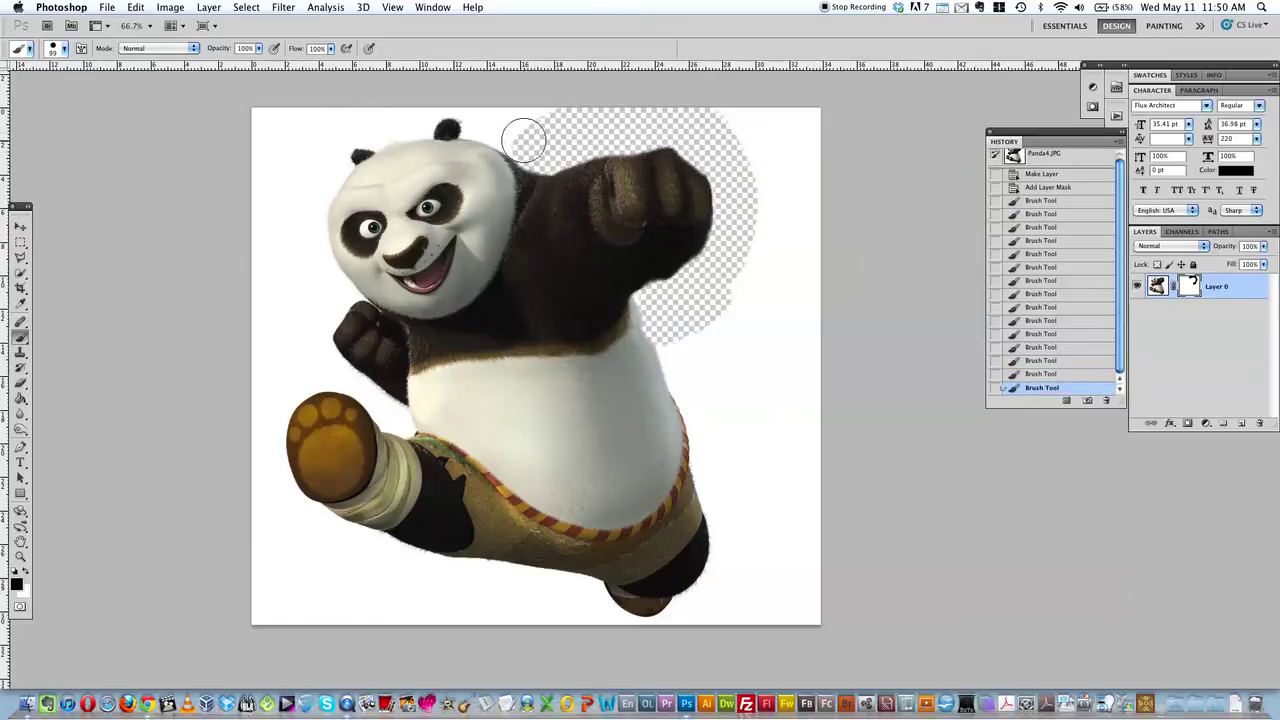
mouse_move(529, 129)
left_mouse_down()
mouse_move(494, 128)
mouse_move(407, 126)
mouse_move(329, 160)
mouse_move(313, 198)
mouse_move(321, 252)
mouse_move(333, 284)
mouse_move(359, 298)
mouse_move(330, 312)
mouse_move(330, 349)
mouse_move(402, 434)
mouse_move(410, 425)
mouse_move(299, 384)
mouse_move(283, 426)
mouse_move(297, 520)
mouse_move(299, 500)
mouse_move(414, 557)
mouse_move(572, 605)
mouse_move(542, 585)
mouse_move(470, 576)
mouse_move(592, 585)
mouse_move(609, 609)
mouse_move(685, 625)
mouse_move(712, 610)
mouse_move(694, 601)
mouse_move(720, 595)
mouse_move(707, 599)
mouse_move(718, 565)
mouse_move(652, 327)
mouse_move(705, 343)
left_mouse_up()
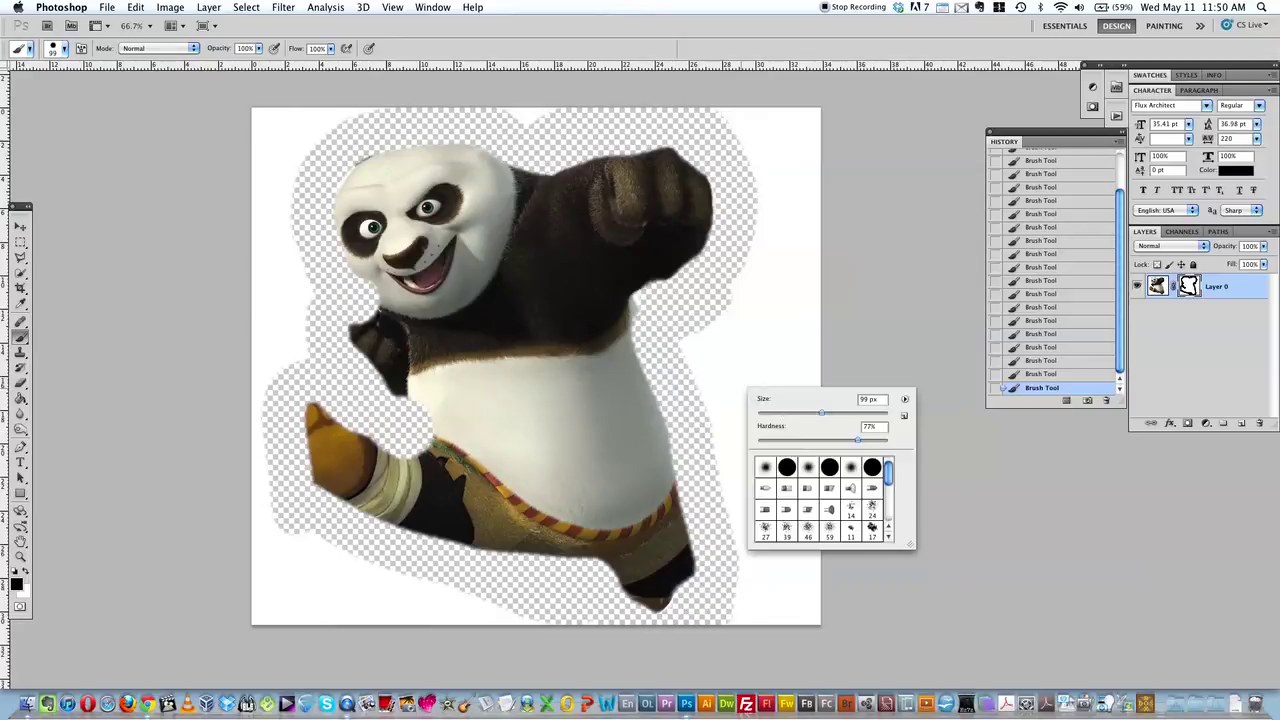
right_click(743, 387)
key("Return")
mouse_move(771, 300)
left_mouse_down()
mouse_move(823, 203)
mouse_move(789, 117)
mouse_move(770, 112)
mouse_move(814, 131)
mouse_move(775, 118)
mouse_move(827, 221)
mouse_move(793, 305)
mouse_move(741, 369)
mouse_move(790, 477)
mouse_move(791, 610)
left_mouse_up()
mouse_move(517, 651)
left_mouse_down()
mouse_move(216, 596)
mouse_move(230, 539)
mouse_move(217, 351)
mouse_move(226, 270)
mouse_move(260, 328)
mouse_move(233, 256)
mouse_move(263, 110)
mouse_move(555, 78)
mouse_move(663, 86)
left_mouse_up()
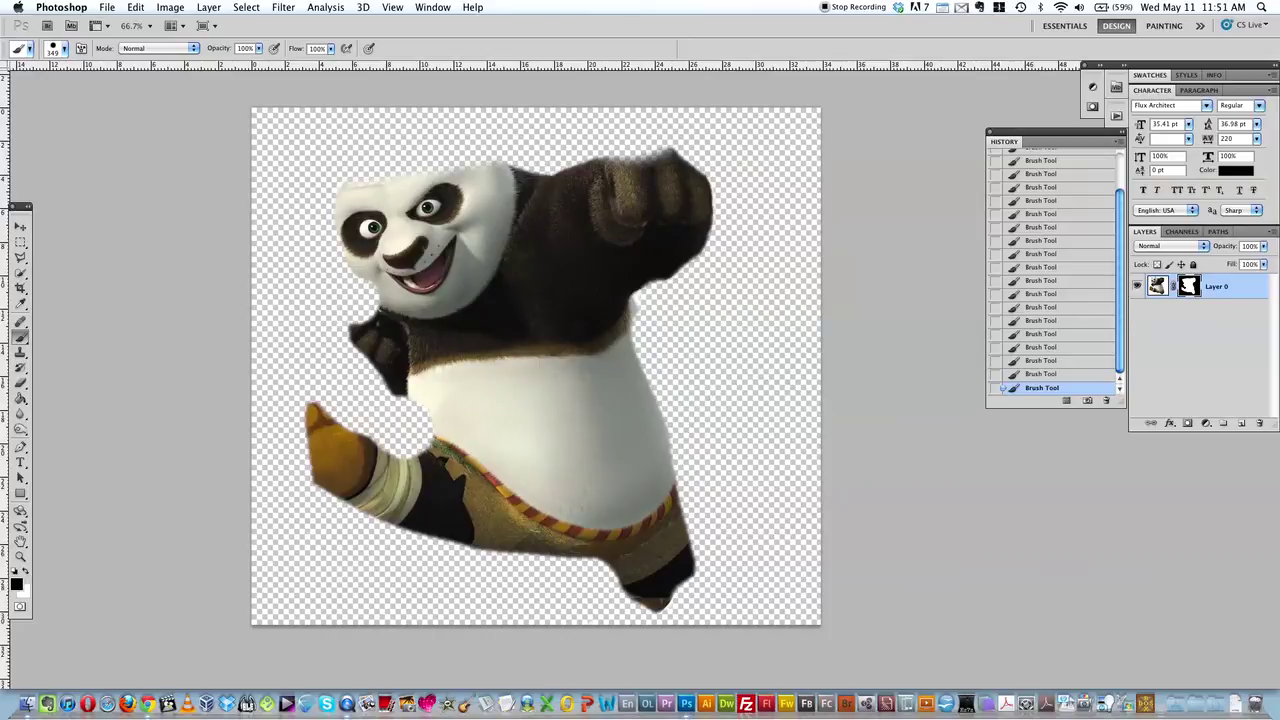
Switch to white and repaint the leg notch, top of the head and raised fist.
left_click(26, 572)
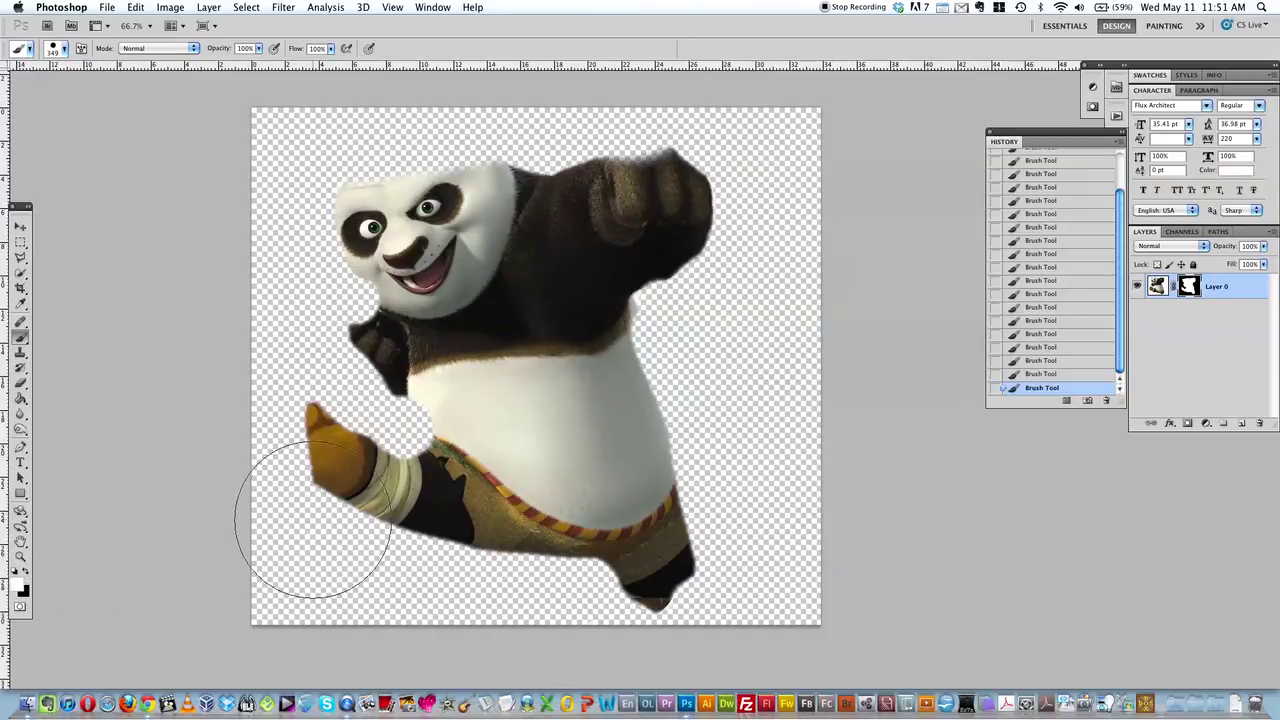
mouse_move(443, 415)
left_mouse_down()
mouse_move(418, 385)
mouse_move(500, 400)
mouse_move(507, 415)
left_mouse_up()
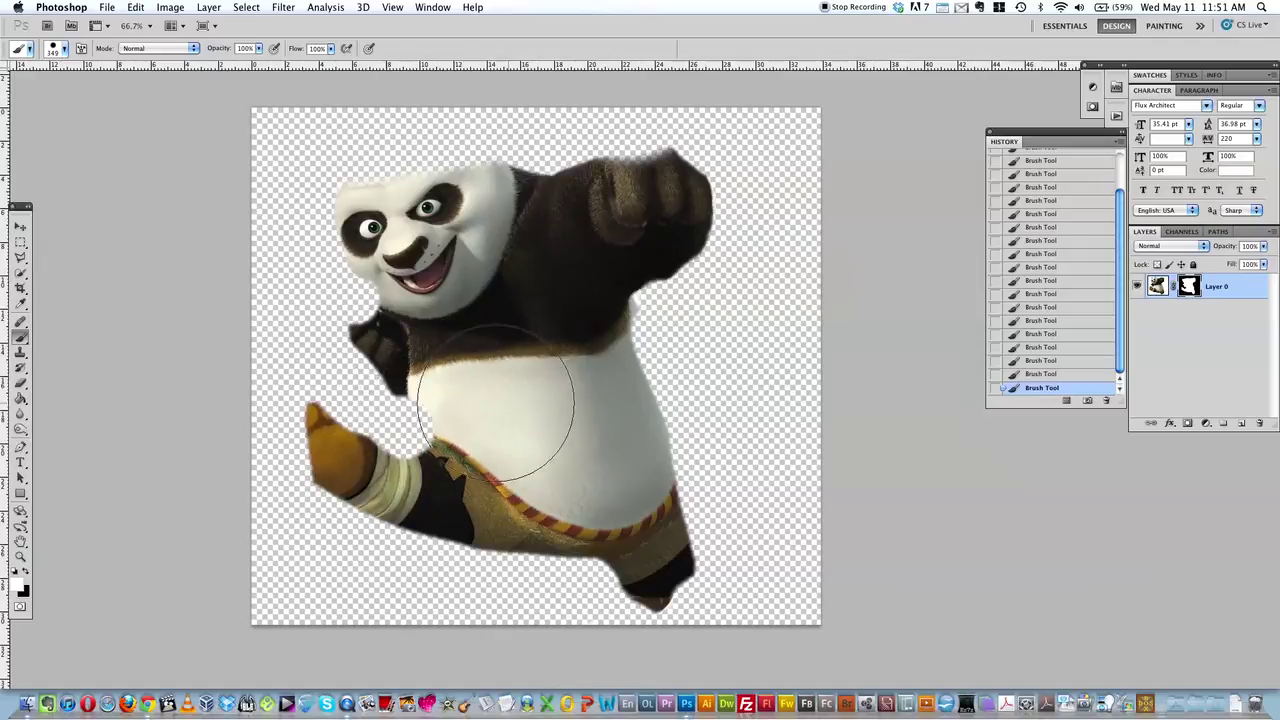
right_click(545, 352)
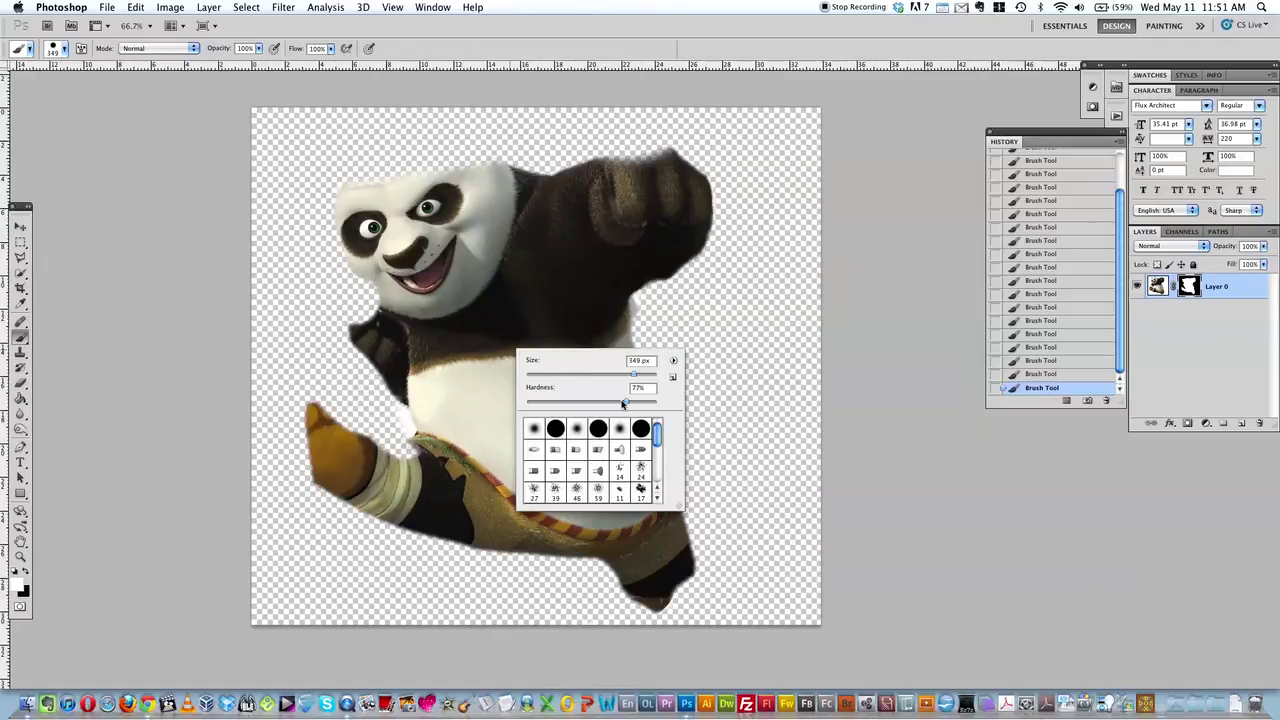
left_click(504, 270)
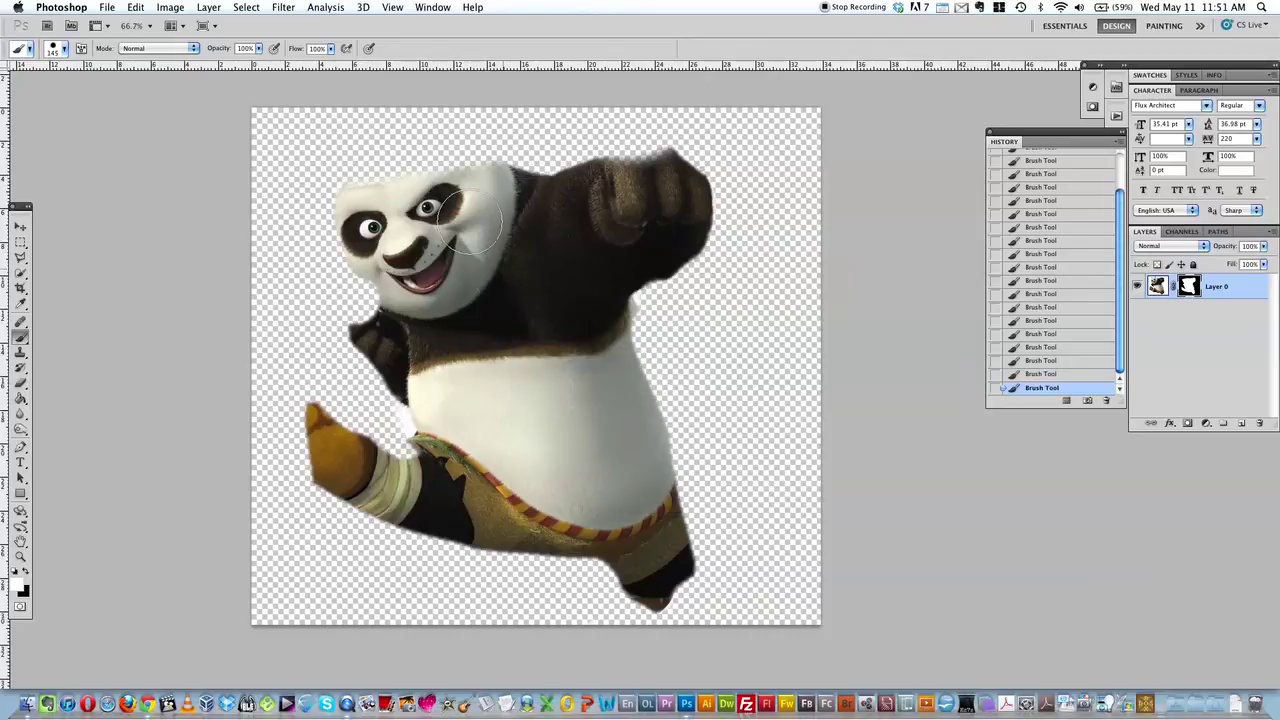
mouse_move(470, 205)
left_mouse_down()
mouse_move(439, 202)
mouse_move(447, 180)
mouse_move(492, 180)
mouse_move(455, 145)
left_mouse_up()
mouse_move(595, 195)
left_mouse_down()
mouse_move(543, 190)
mouse_move(663, 176)
mouse_move(684, 199)
mouse_move(680, 222)
mouse_move(597, 291)
mouse_move(664, 255)
mouse_move(605, 304)
mouse_move(661, 404)
mouse_move(693, 520)
mouse_move(669, 578)
mouse_move(620, 573)
mouse_move(625, 540)
mouse_move(618, 563)
mouse_move(615, 549)
mouse_move(398, 515)
mouse_move(305, 426)
mouse_move(347, 490)
mouse_move(375, 495)
mouse_move(336, 410)
mouse_move(390, 470)
mouse_move(382, 452)
mouse_move(445, 468)
mouse_move(428, 372)
mouse_move(347, 316)
mouse_move(327, 329)
mouse_move(382, 368)
mouse_move(462, 390)
mouse_move(442, 240)
mouse_move(373, 172)
mouse_move(346, 225)
mouse_move(390, 267)
mouse_move(370, 172)
mouse_move(497, 172)
mouse_move(571, 242)
mouse_move(717, 183)
mouse_move(653, 155)
mouse_move(563, 193)
mouse_move(717, 208)
mouse_move(599, 282)
mouse_move(652, 586)
left_mouse_up()
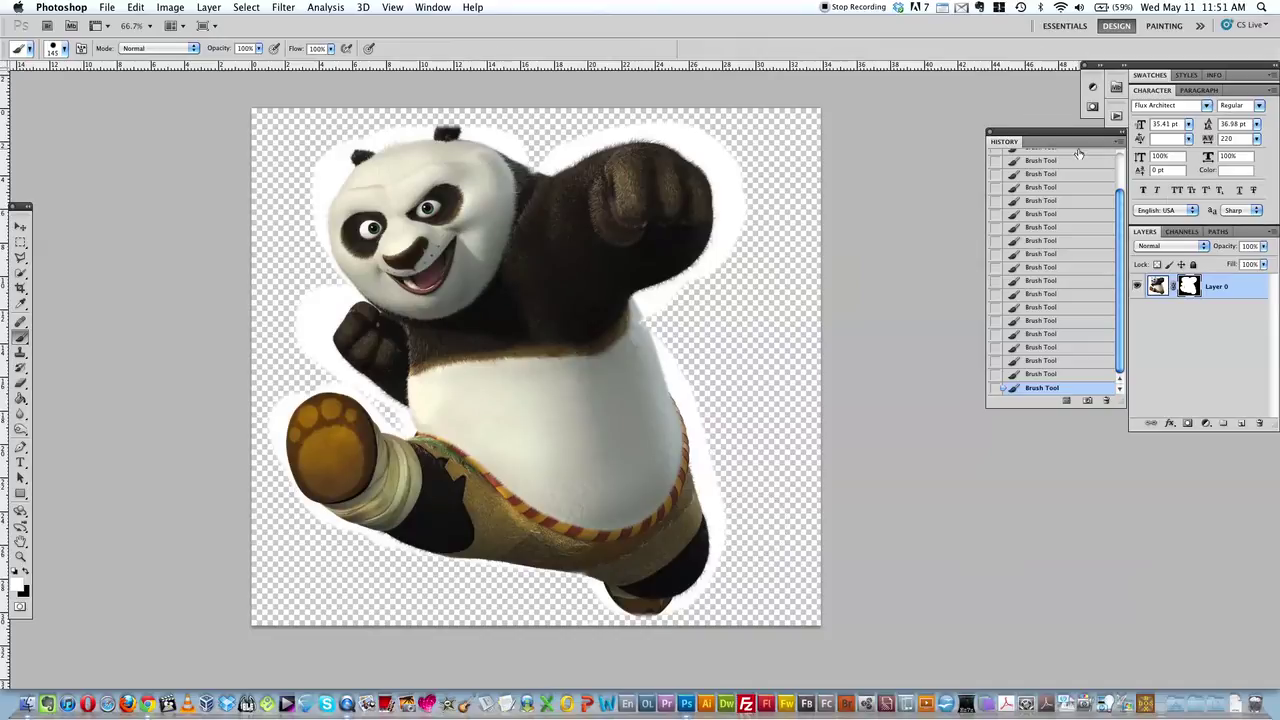
Revert to the Panda4.JPG snapshot, reconvert Background to Layer 0 and add an empty mask.
left_click_drag(1120, 238, 1130, 114)
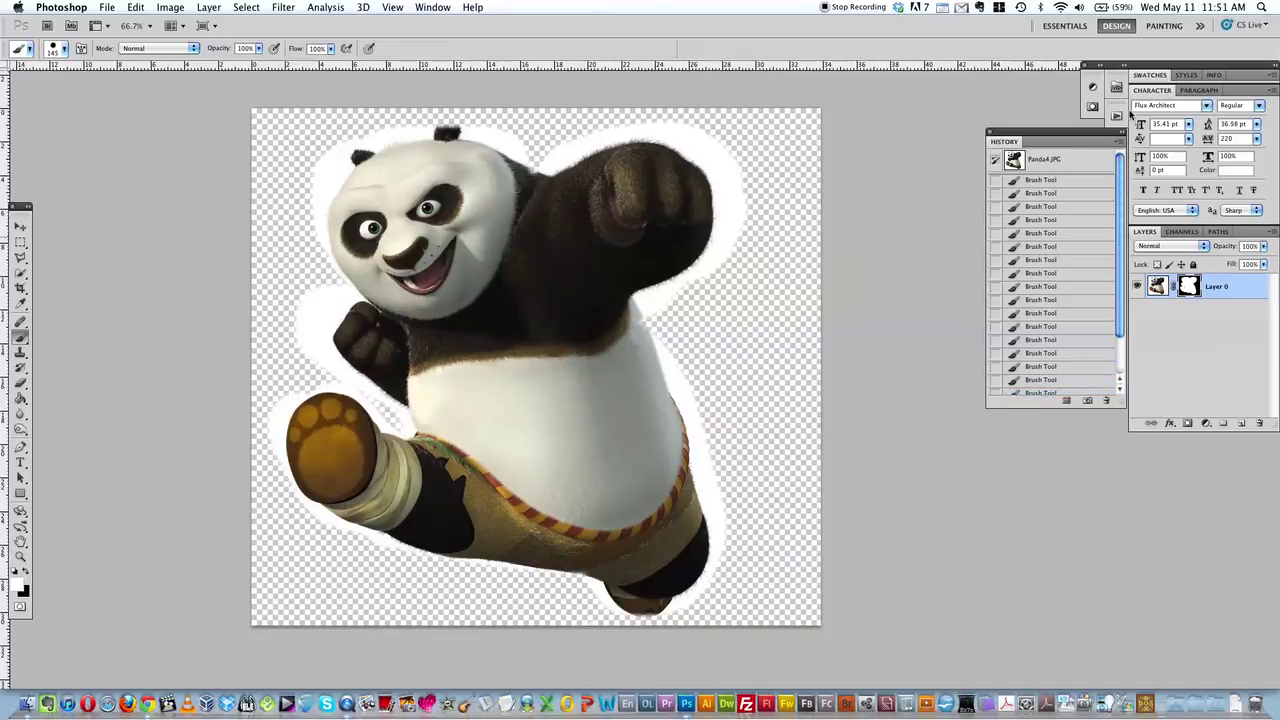
left_click(1037, 163)
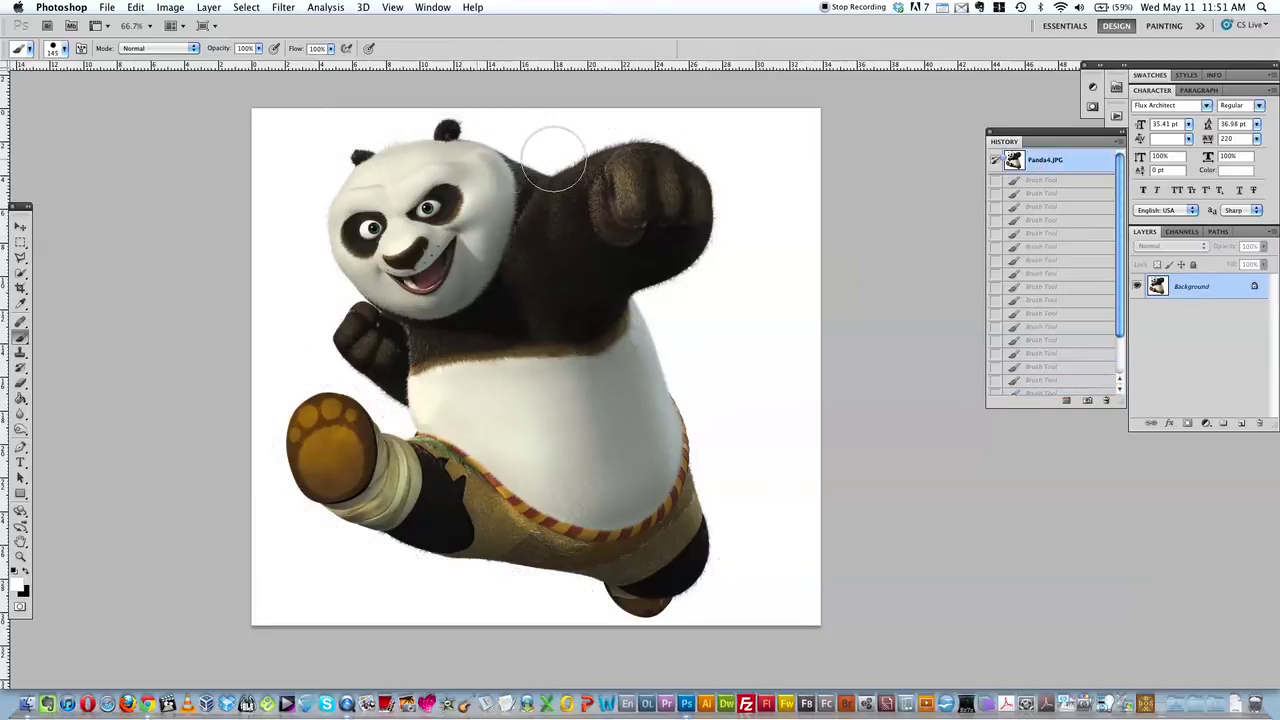
double_click(1266, 287)
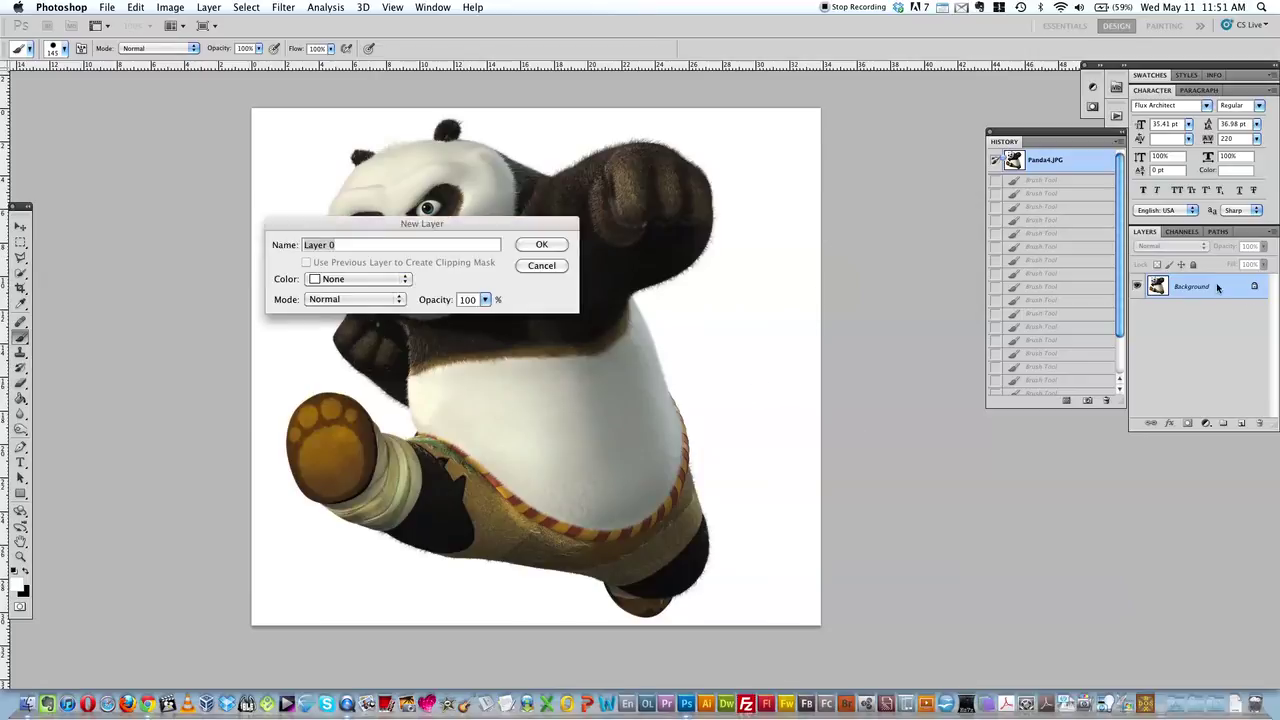
left_click(538, 246)
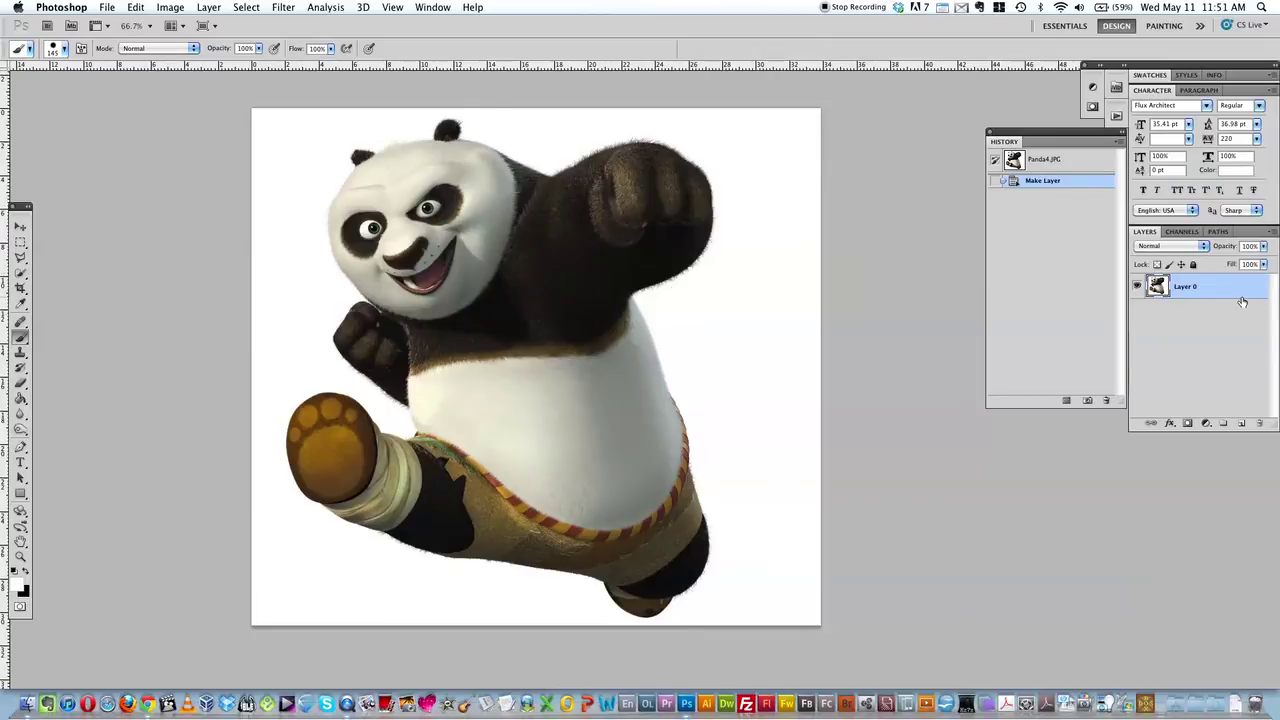
left_click(1188, 423)
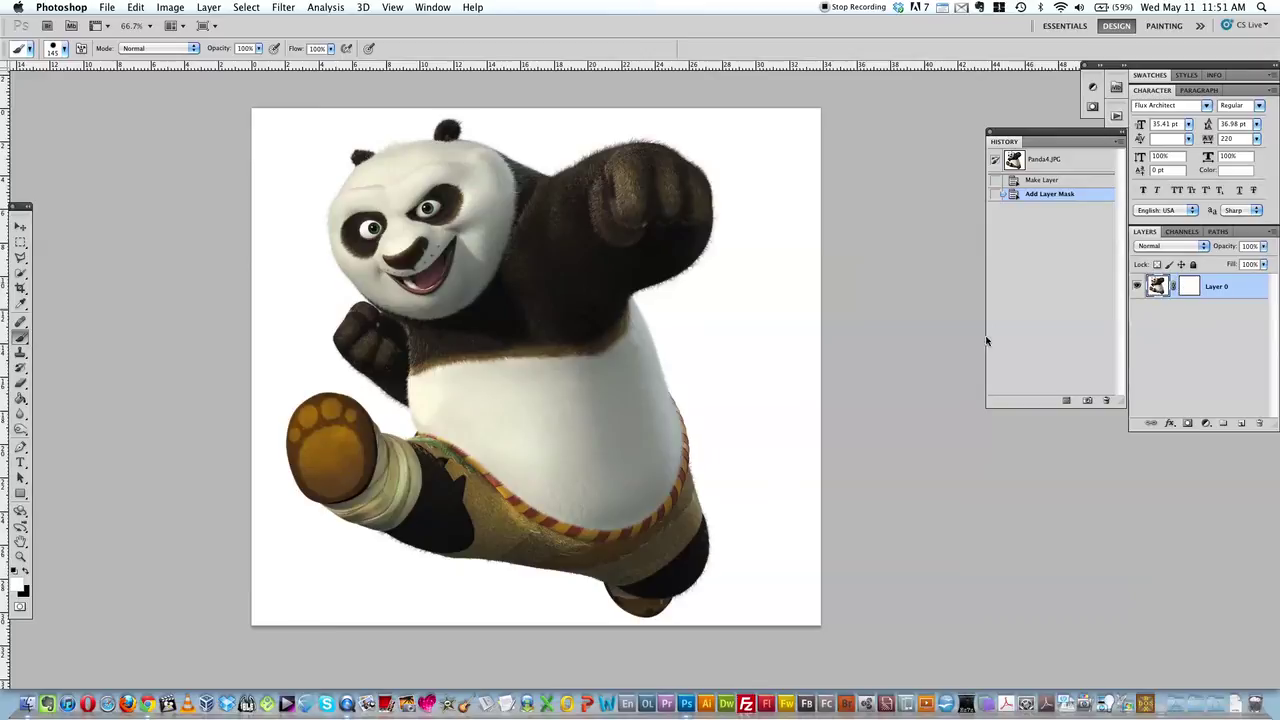
left_click(27, 570)
left_click_drag(452, 175, 425, 455)
left_click_drag(530, 255, 485, 562)
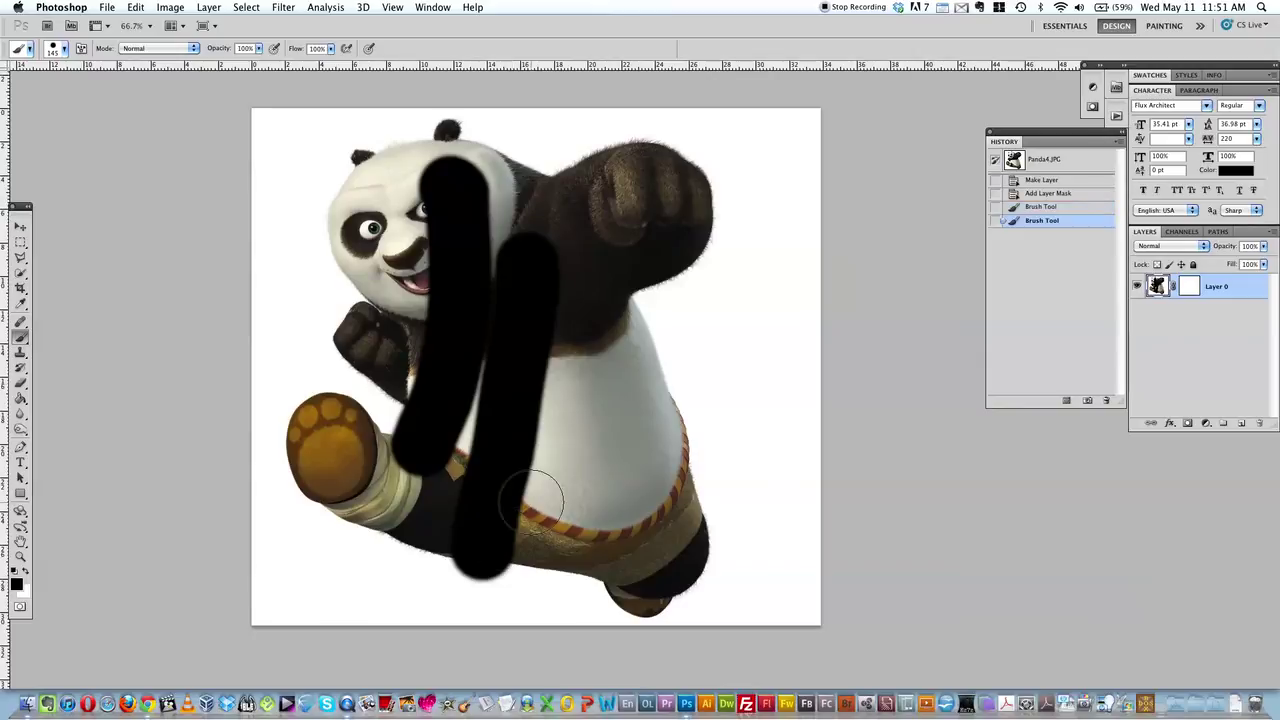
left_click(1048, 207)
left_click(1069, 193)
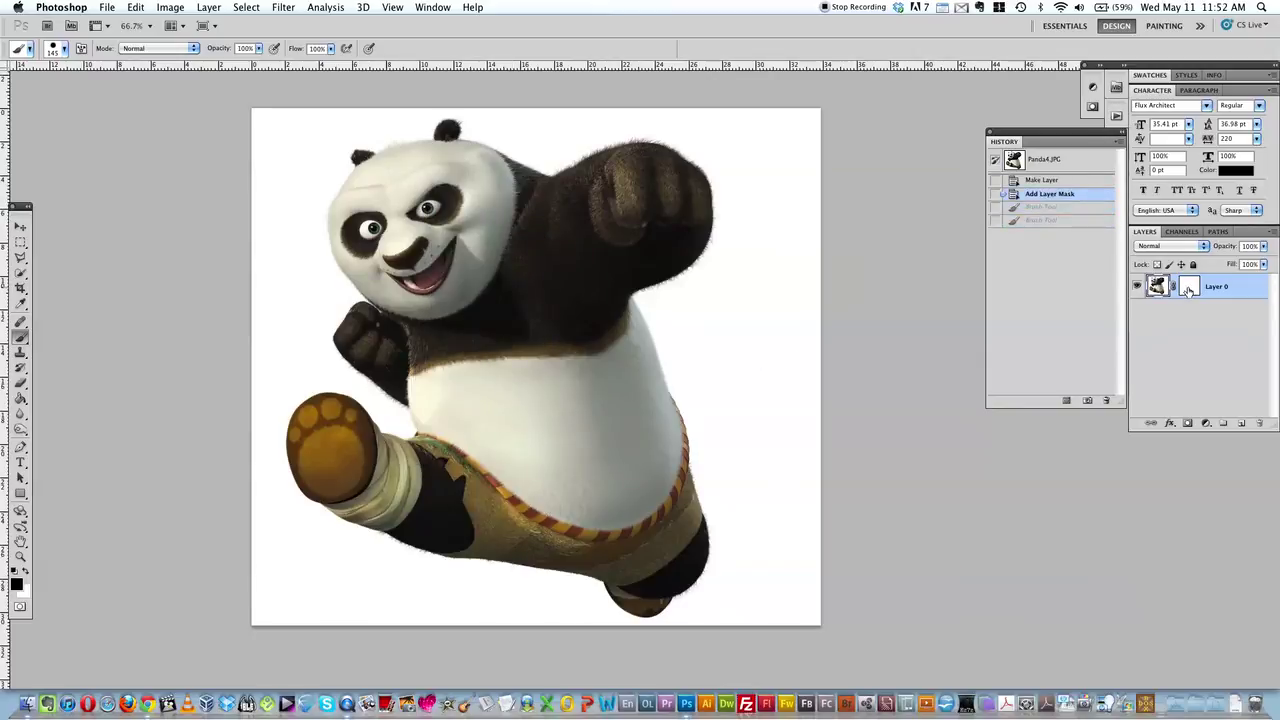
key("x")
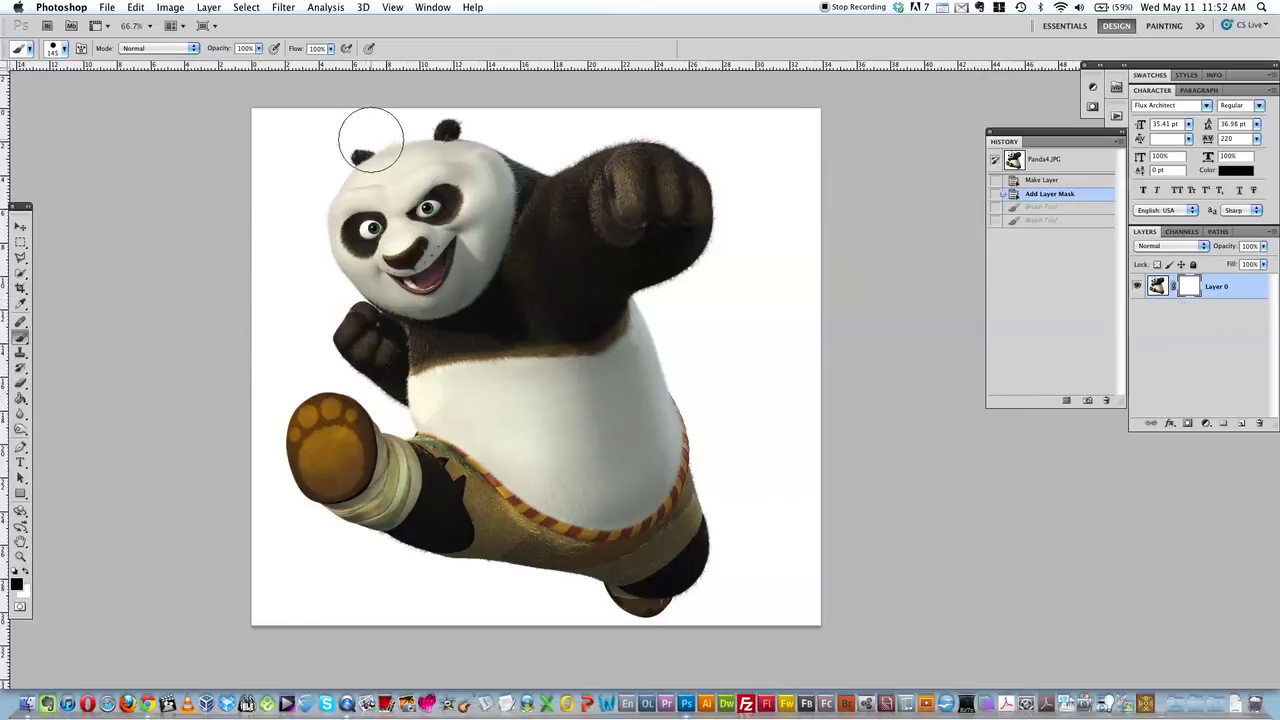
left_click_drag(420, 182, 388, 290)
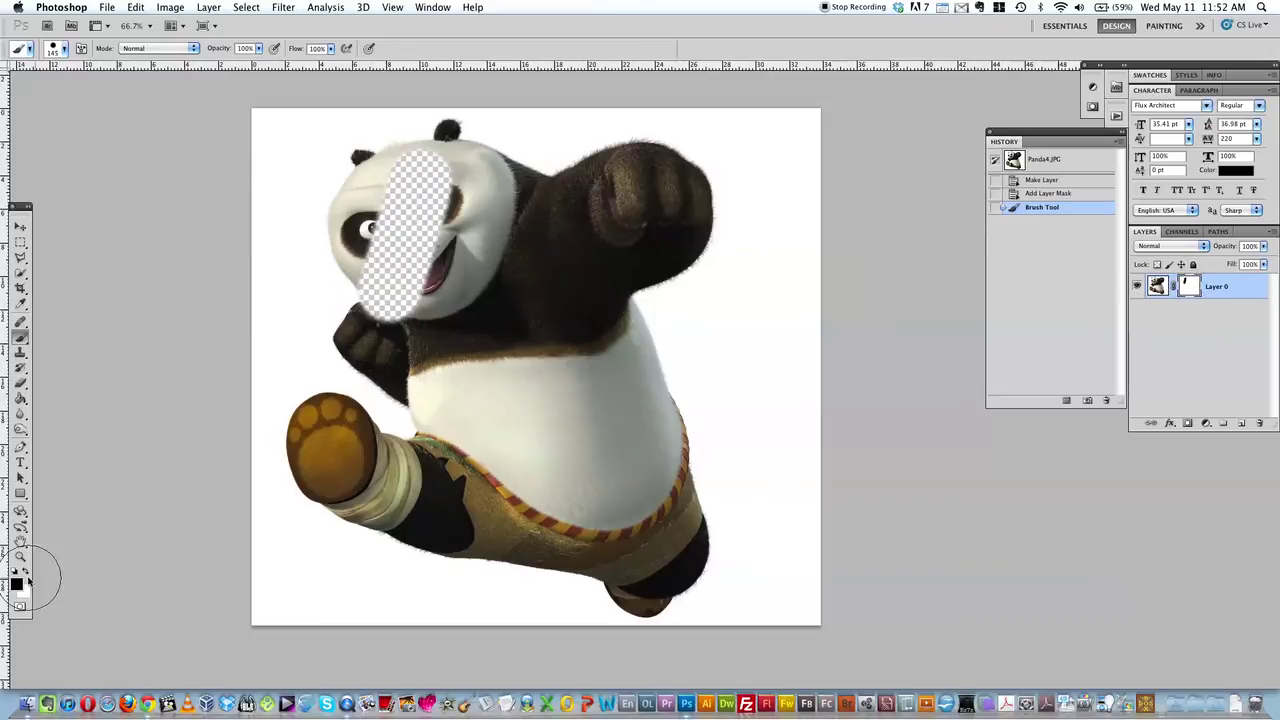
left_click(28, 577)
mouse_move(395, 170)
left_mouse_down()
mouse_move(446, 142)
mouse_move(410, 214)
left_mouse_up()
left_click_drag(395, 300, 400, 285)
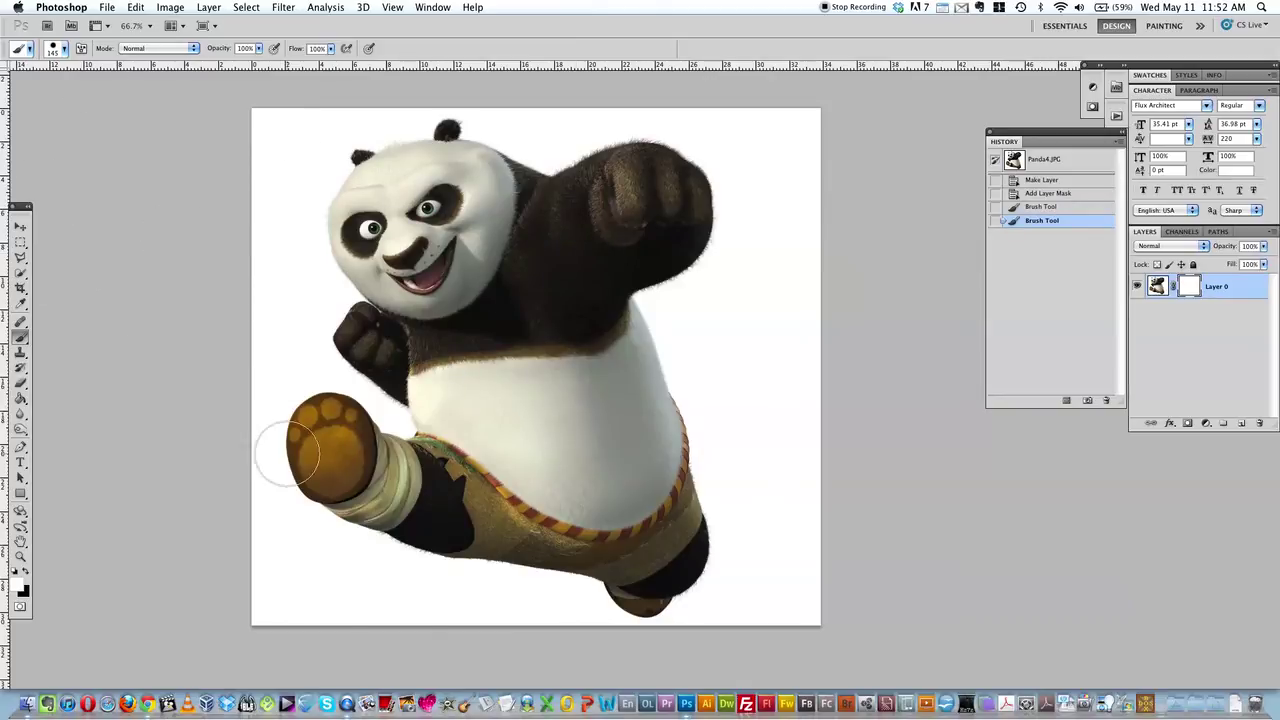
Quick-select the white background on all sides and between the ears, then make black the foreground colour.
left_click(20, 272)
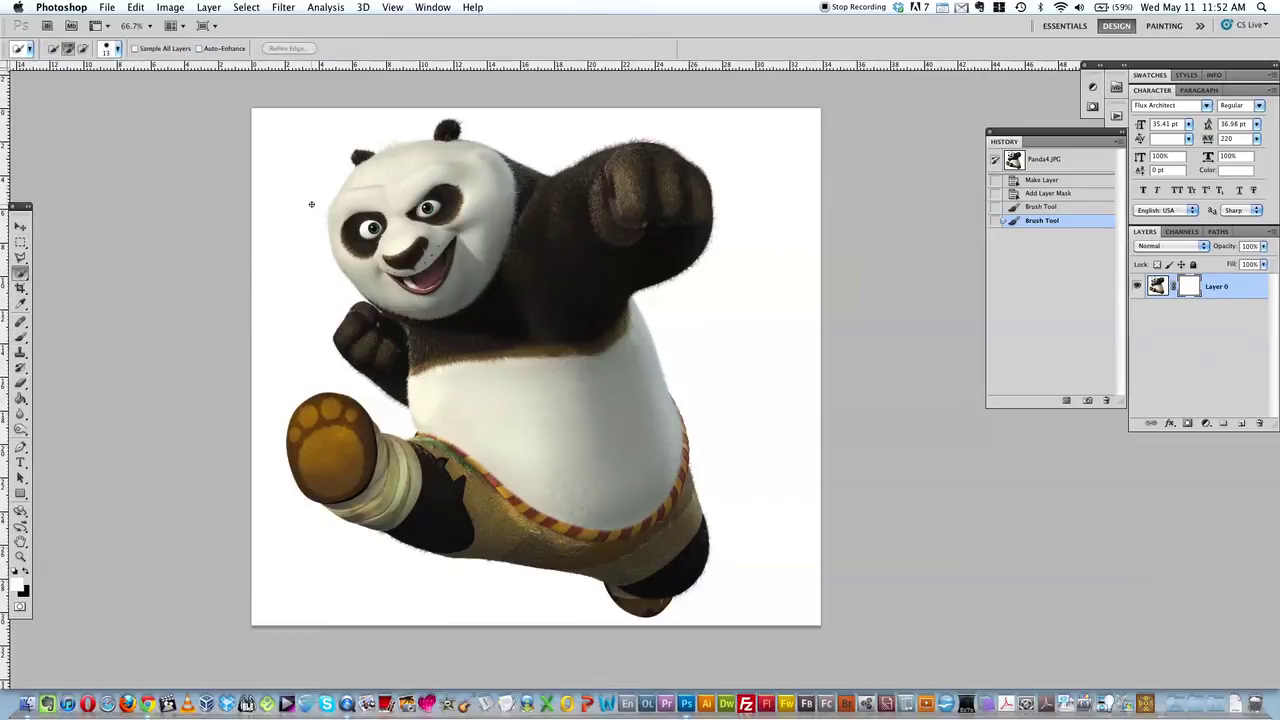
left_click_drag(307, 287, 292, 332)
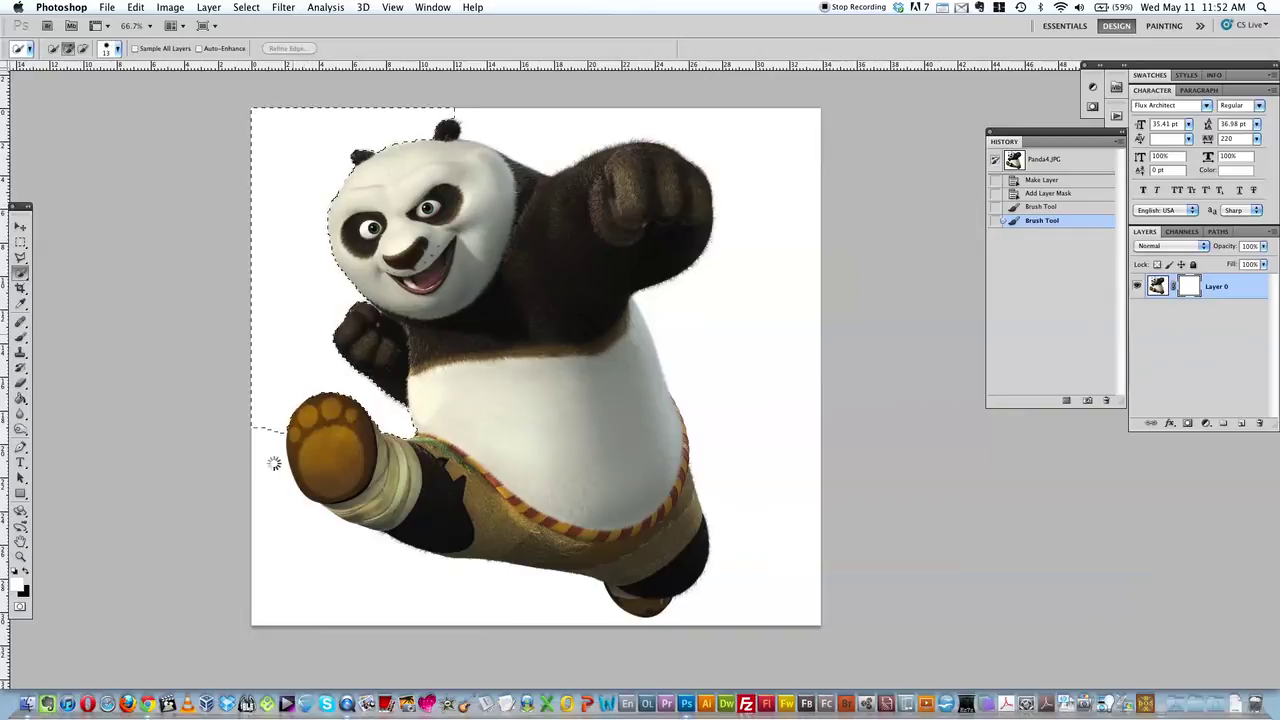
mouse_move(273, 463)
left_mouse_down()
mouse_move(620, 670)
mouse_move(734, 606)
left_mouse_up()
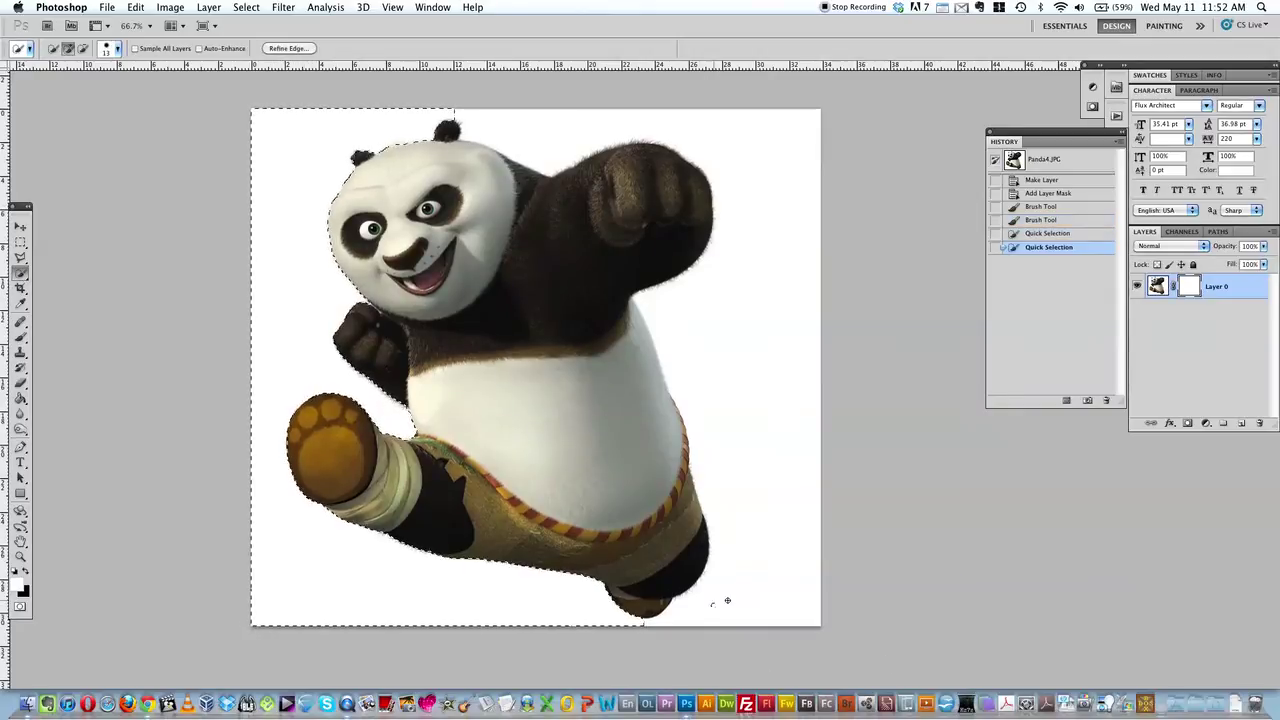
left_click_drag(752, 442, 741, 266)
left_click_drag(628, 87, 463, 150)
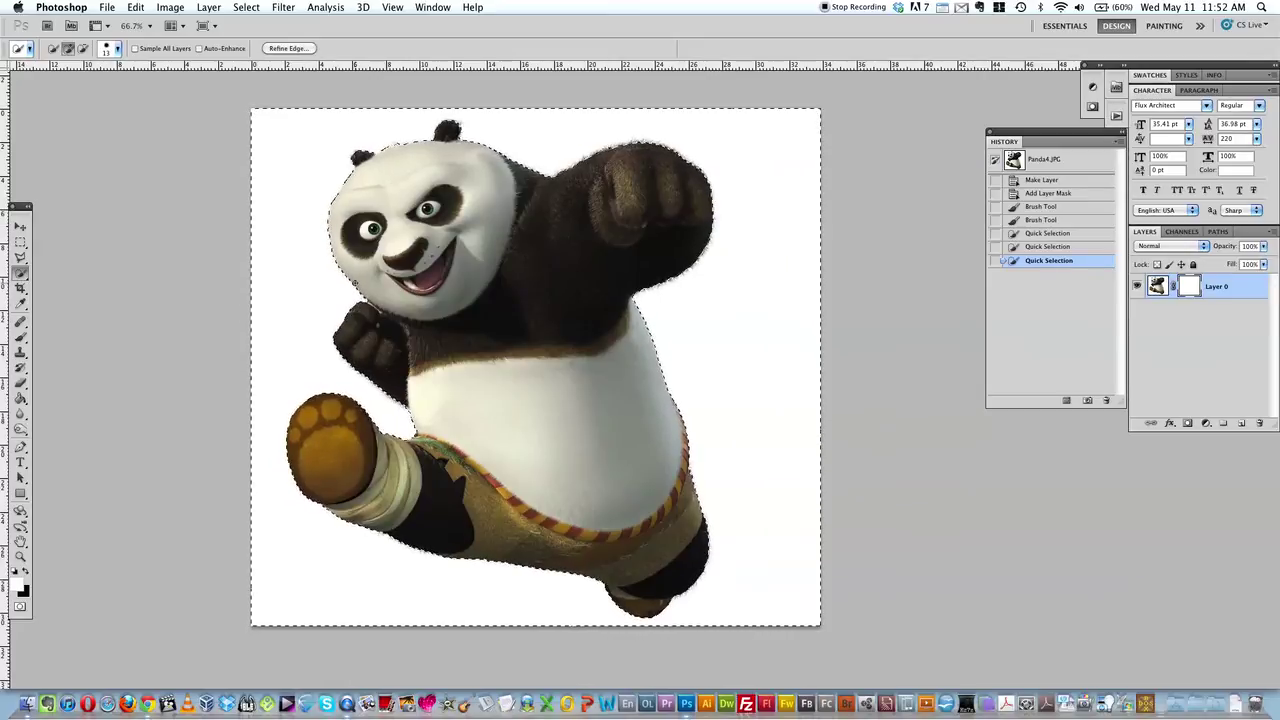
left_click(27, 574)
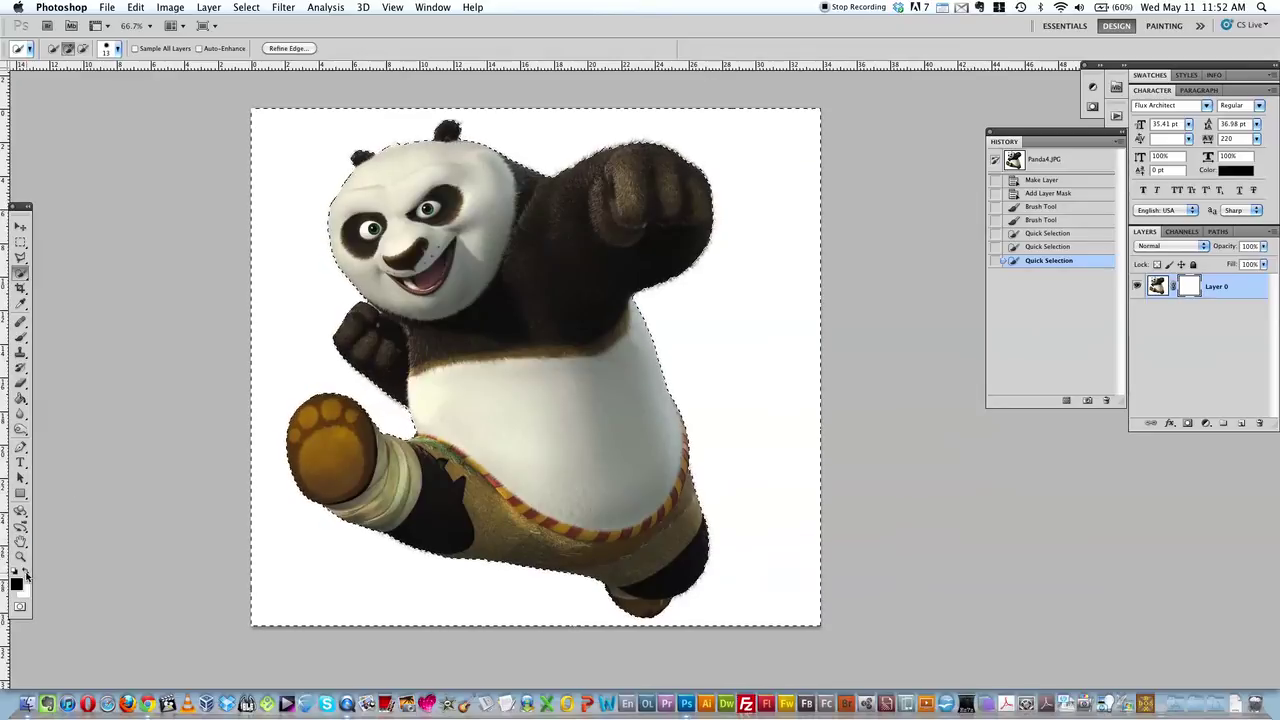
Fill the selected background on Layer 0's mask with Black using Edit > Fill.
left_click(219, 7)
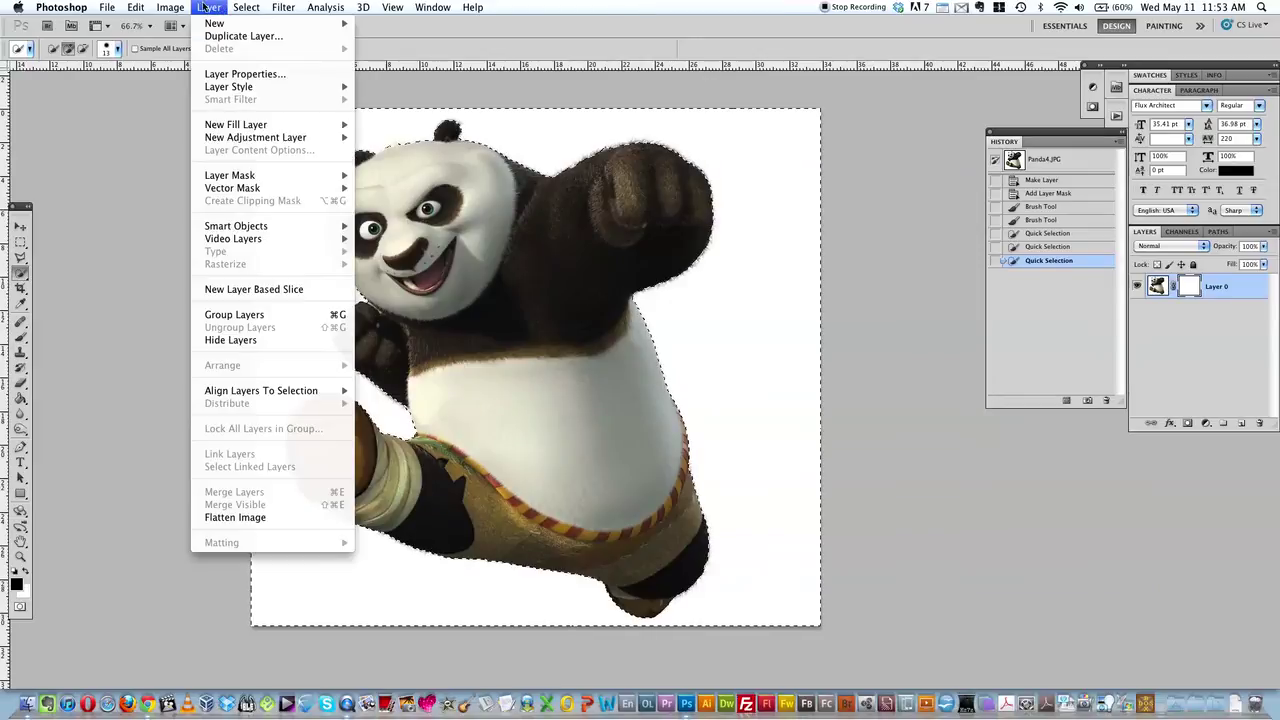
mouse_move(172, 8)
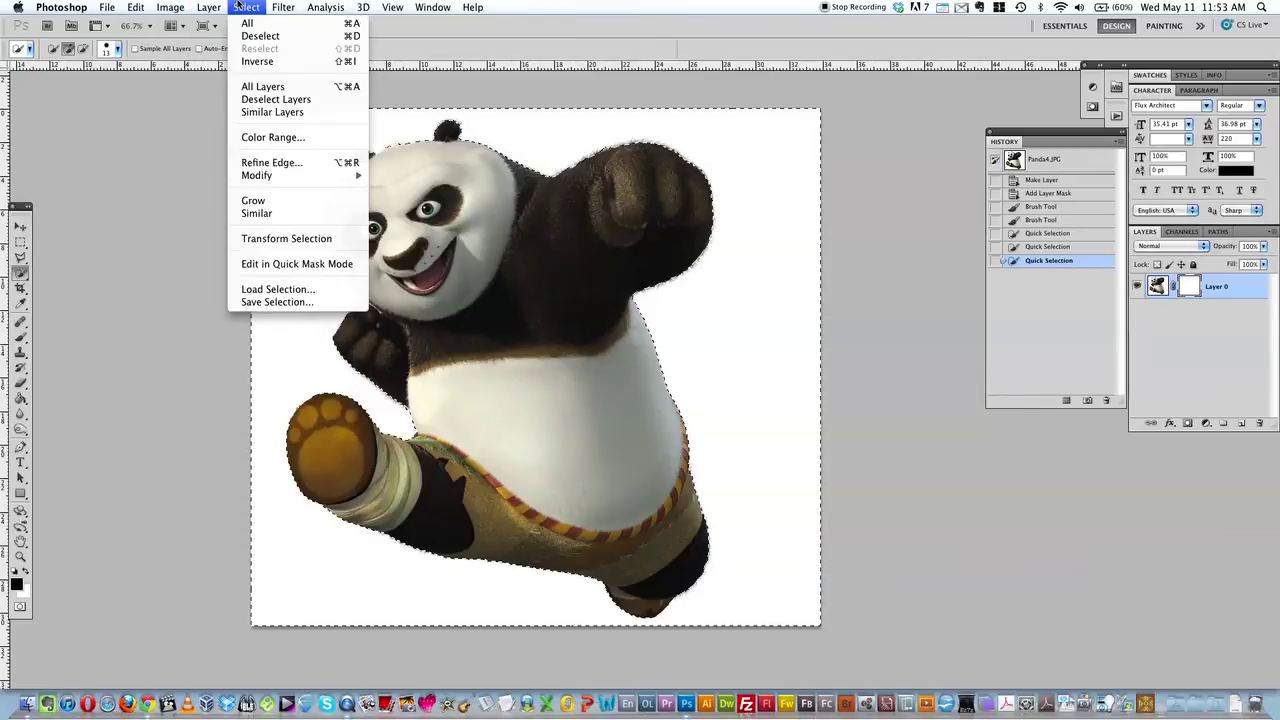
mouse_move(295, 5)
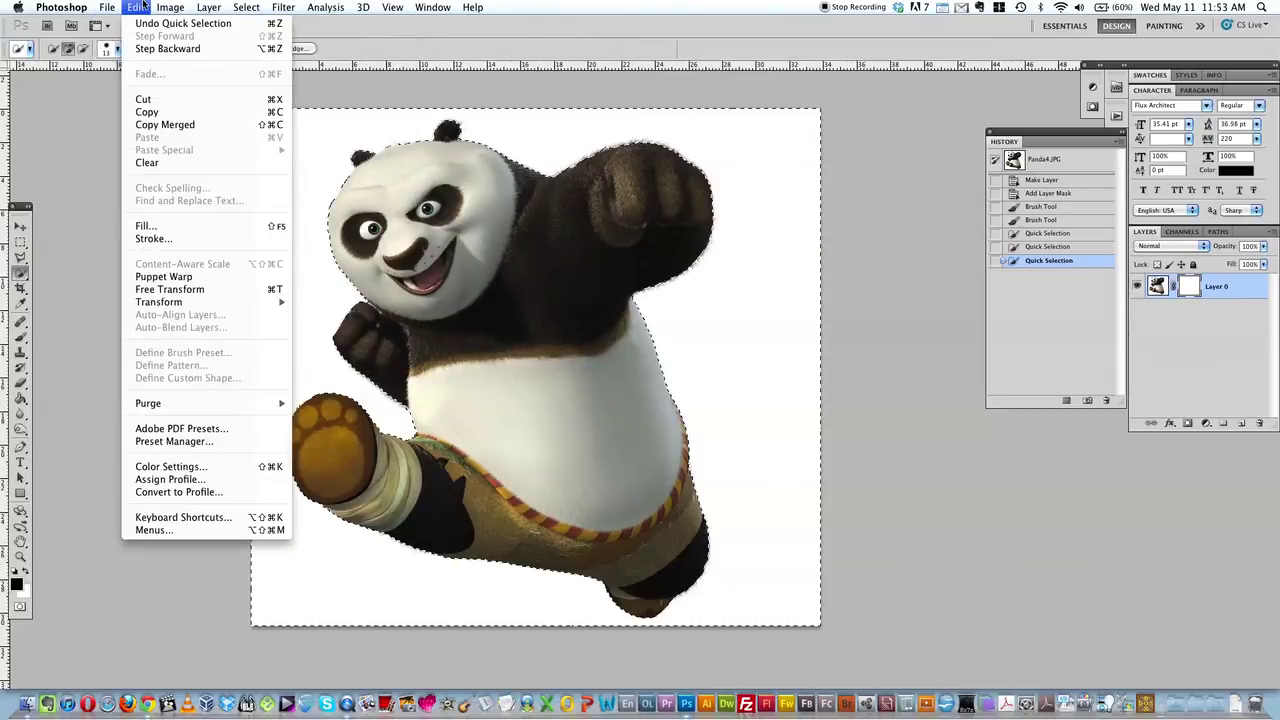
left_click(142, 227)
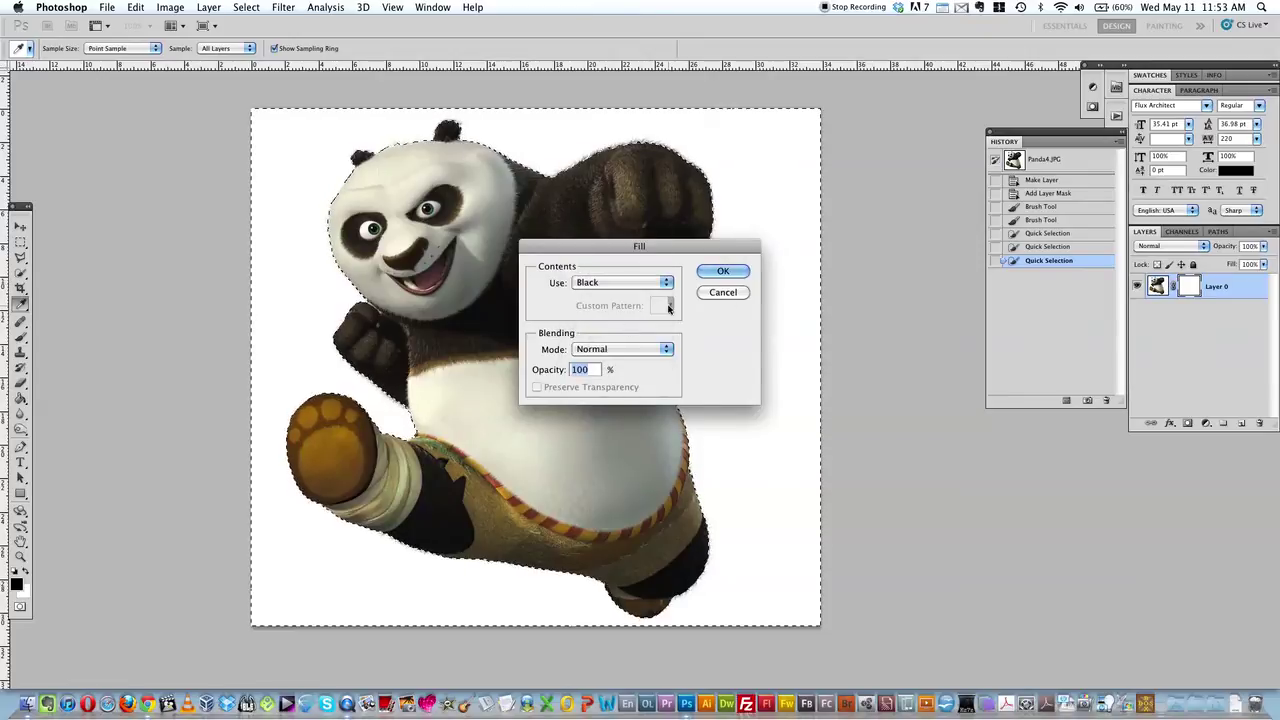
left_click(721, 272)
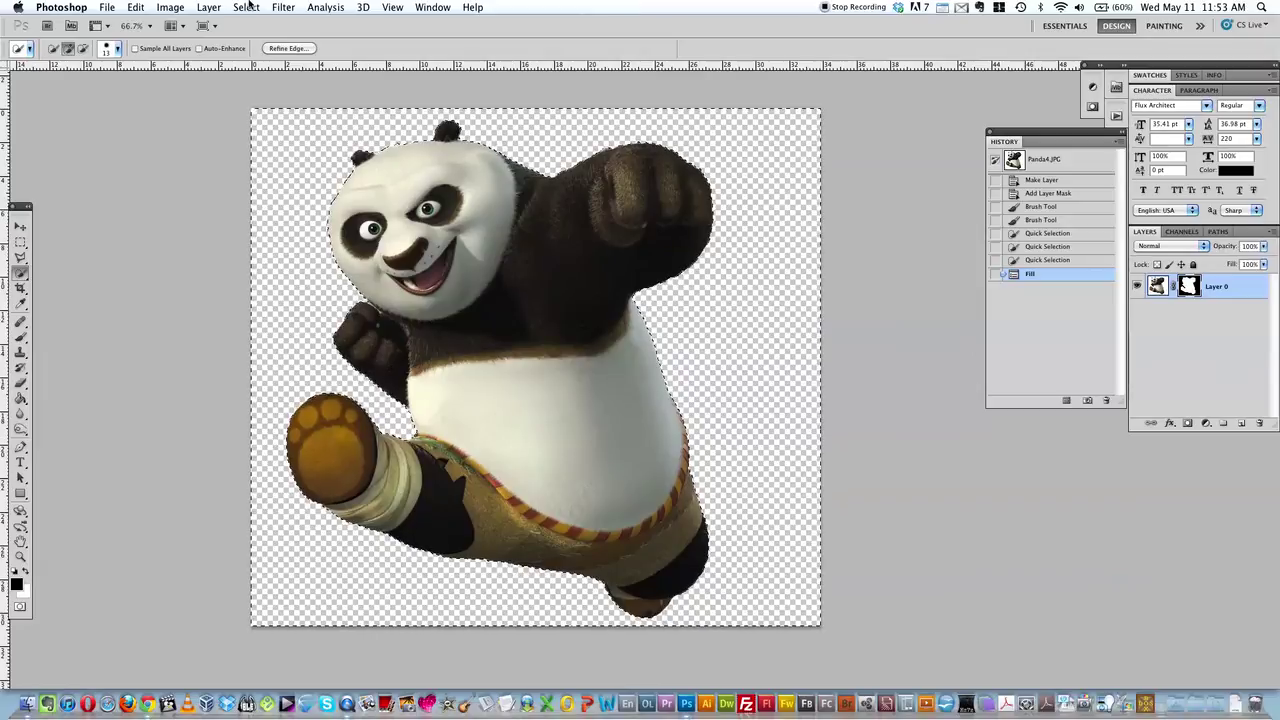
Deselect, then add a new Layer 1 and move it below Layer 0.
left_click(246, 7)
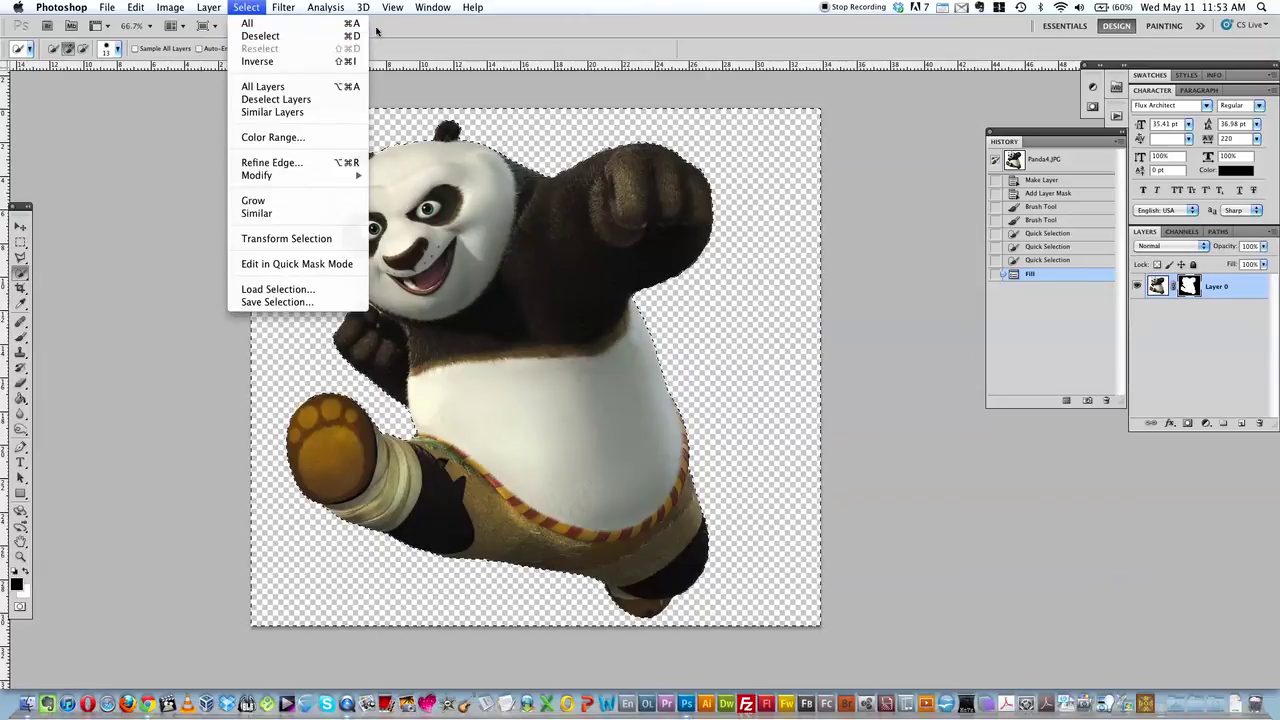
left_click(260, 36)
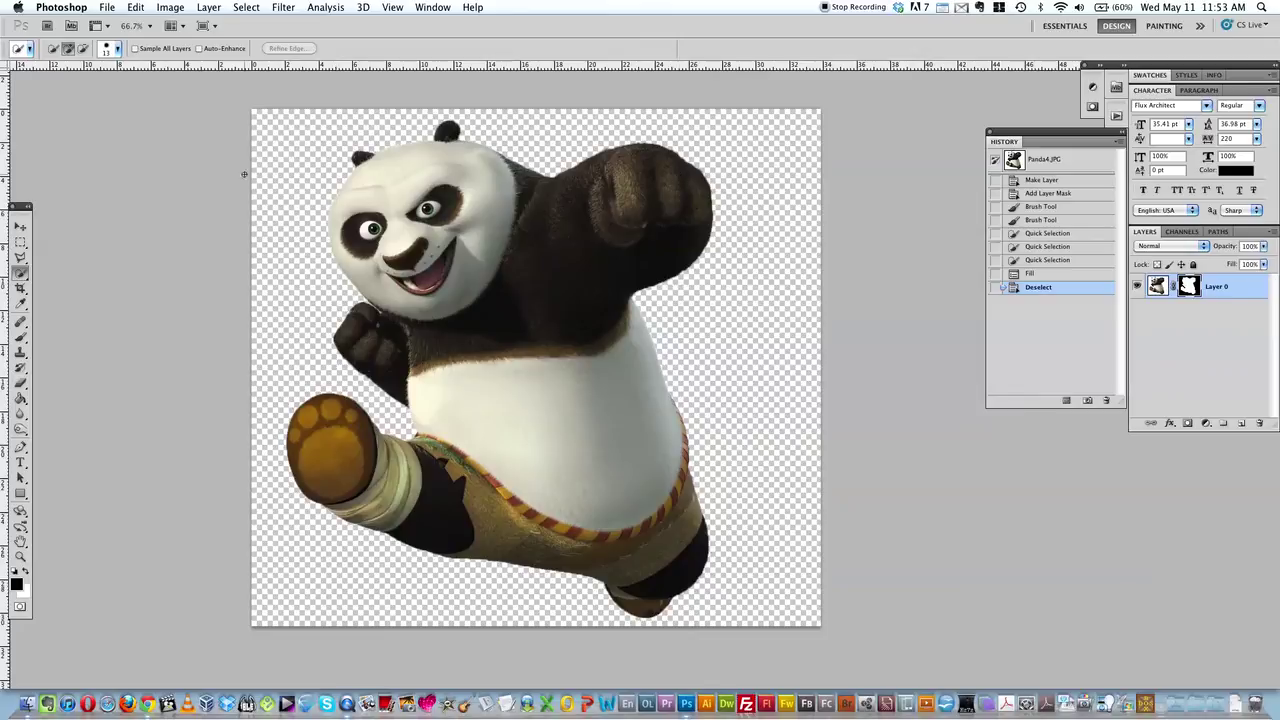
left_click(1242, 424)
left_click_drag(1207, 289, 1210, 338)
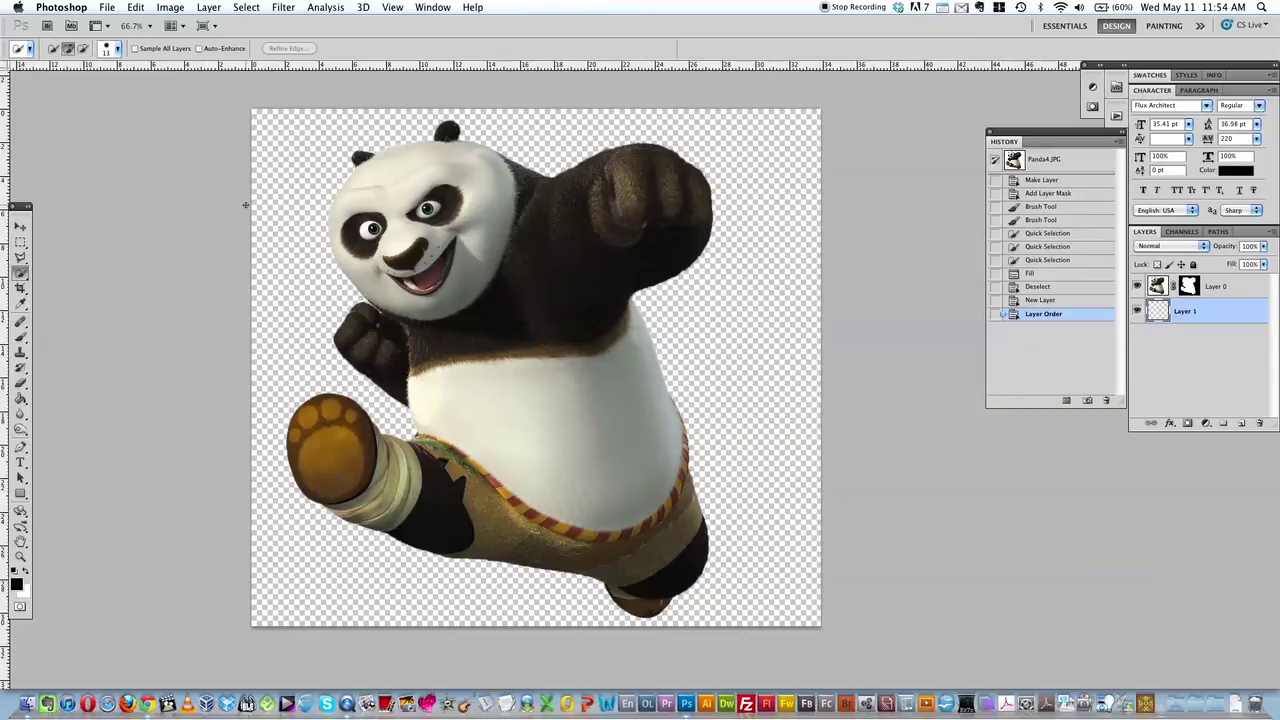
Select the whole canvas and fill Layer 1 with solid black.
left_click(245, 7)
left_click(250, 21)
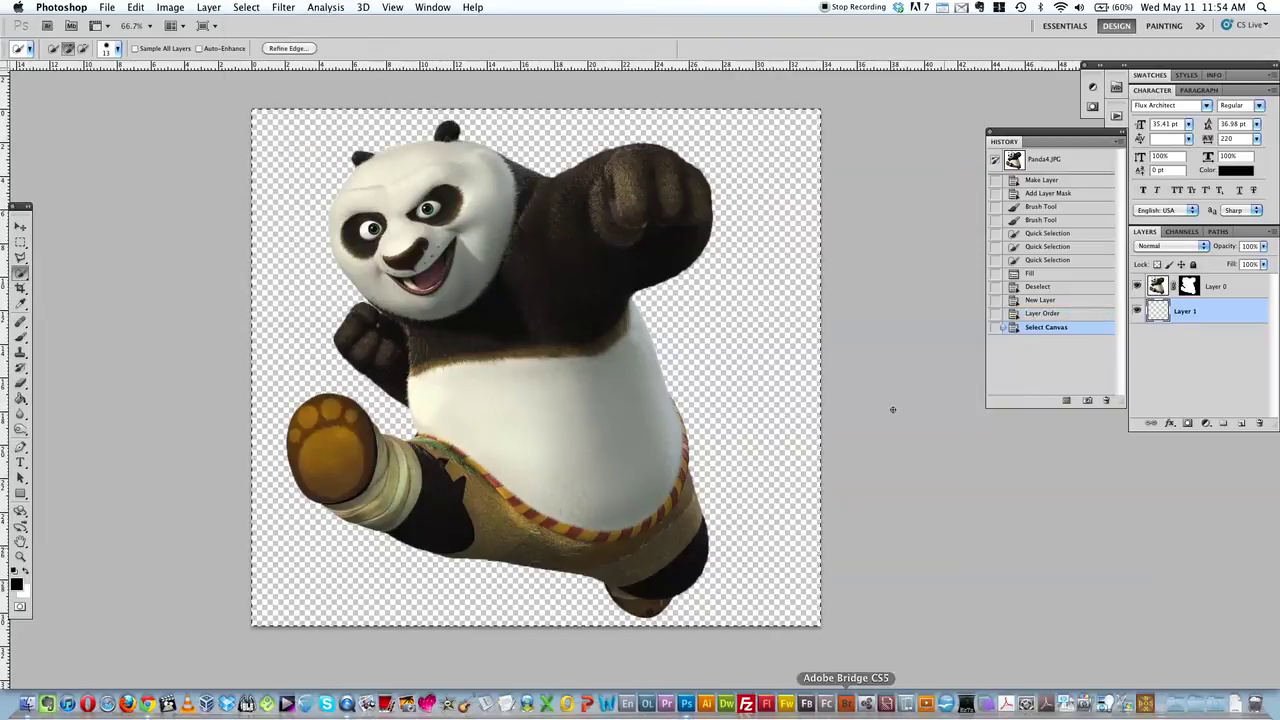
left_click(168, 7)
mouse_move(139, 7)
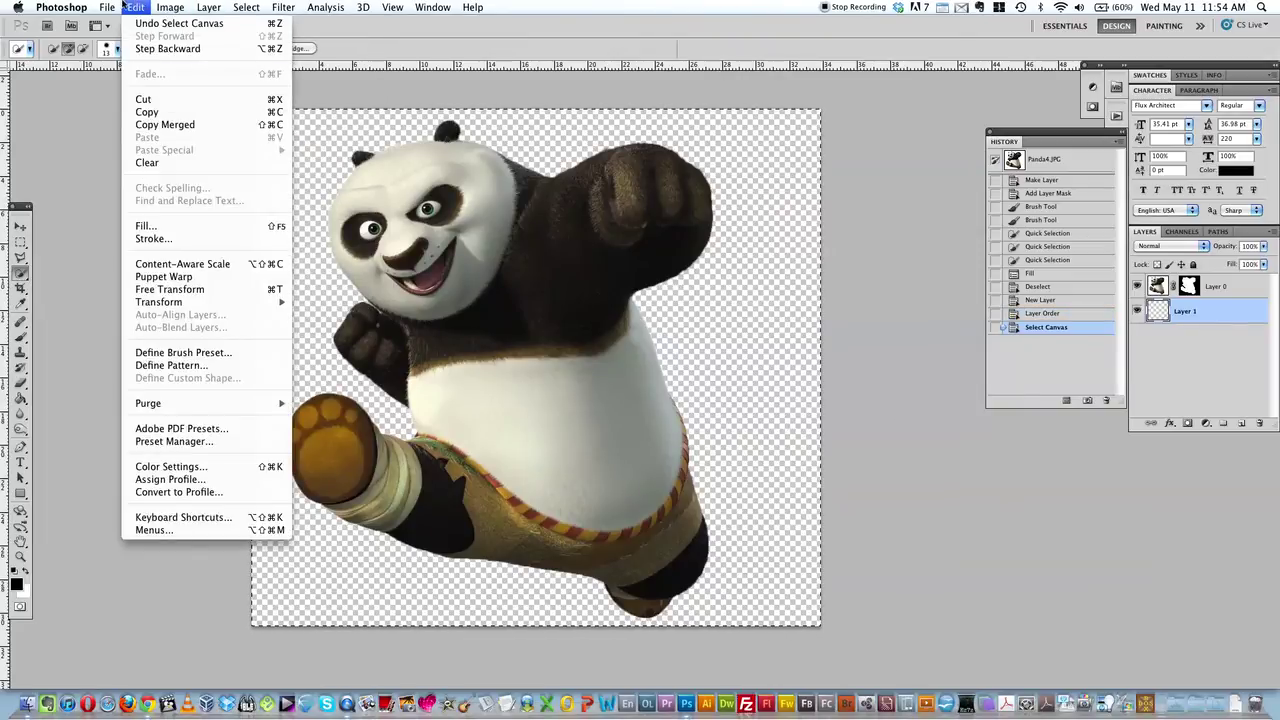
left_click(148, 226)
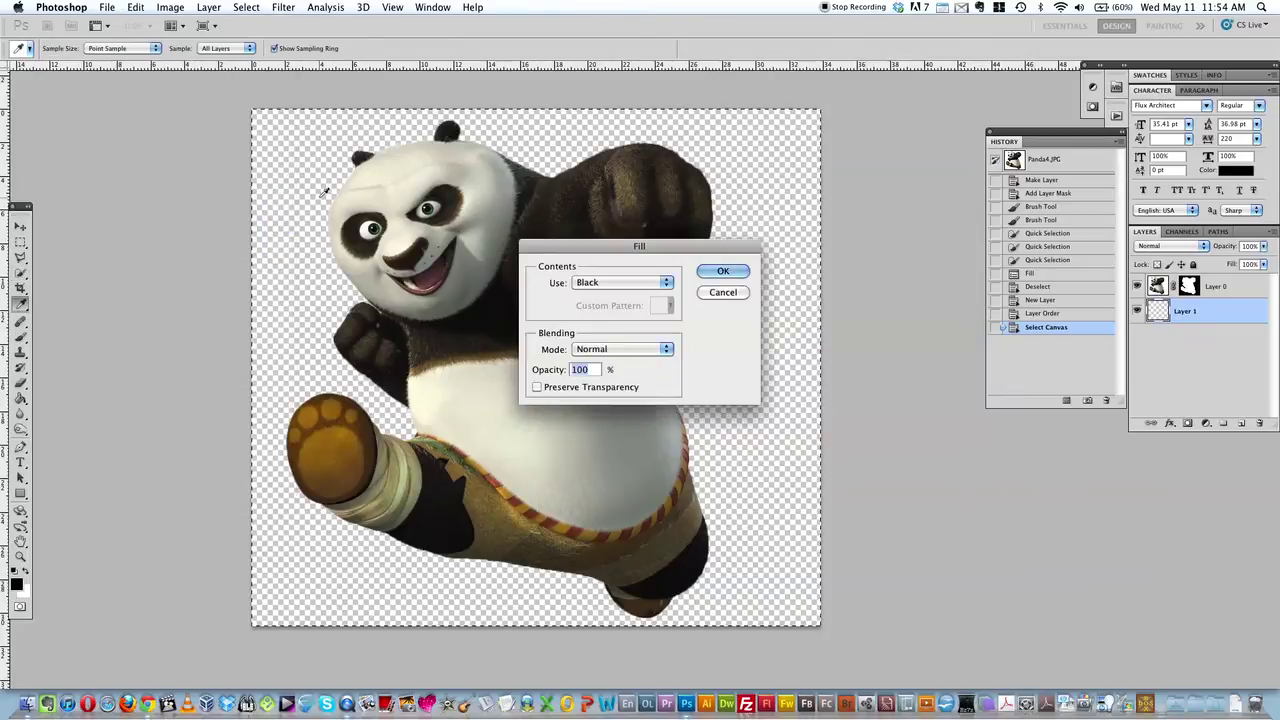
left_click(740, 271)
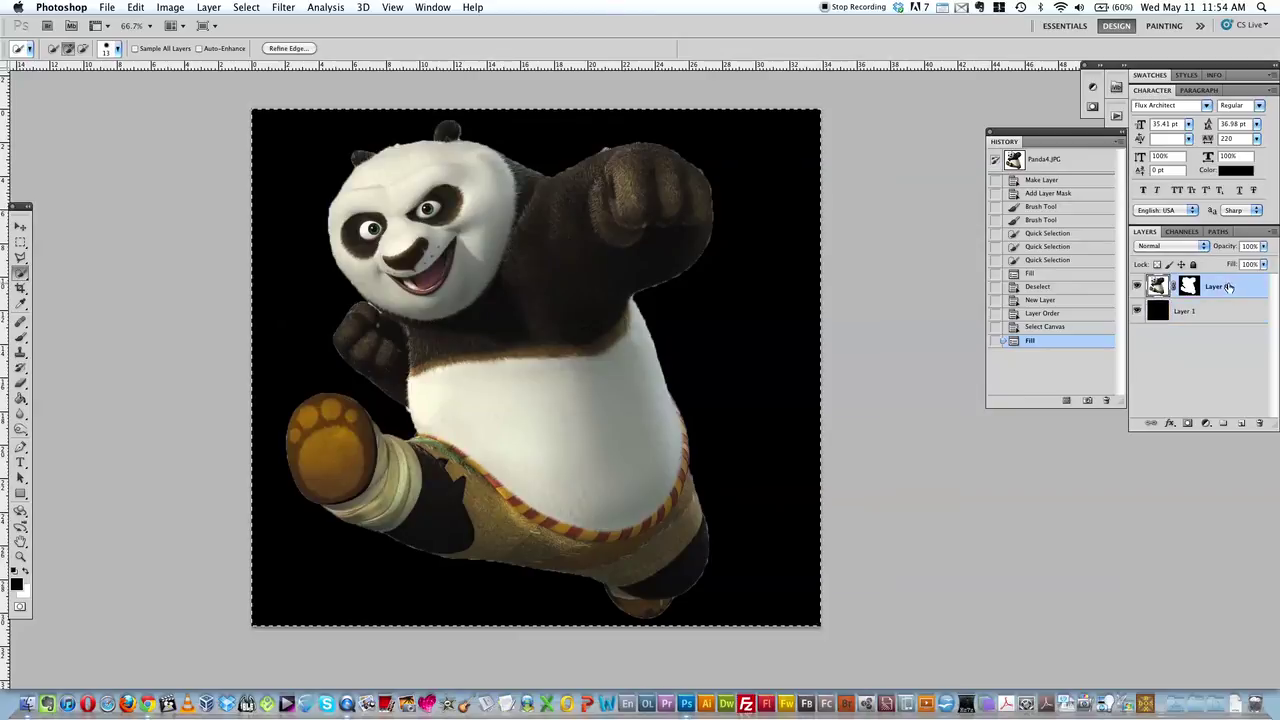
Target Layer 0's layer mask and switch to the Brush tool.
left_click(1157, 286)
left_click(1189, 286)
left_click(21, 339)
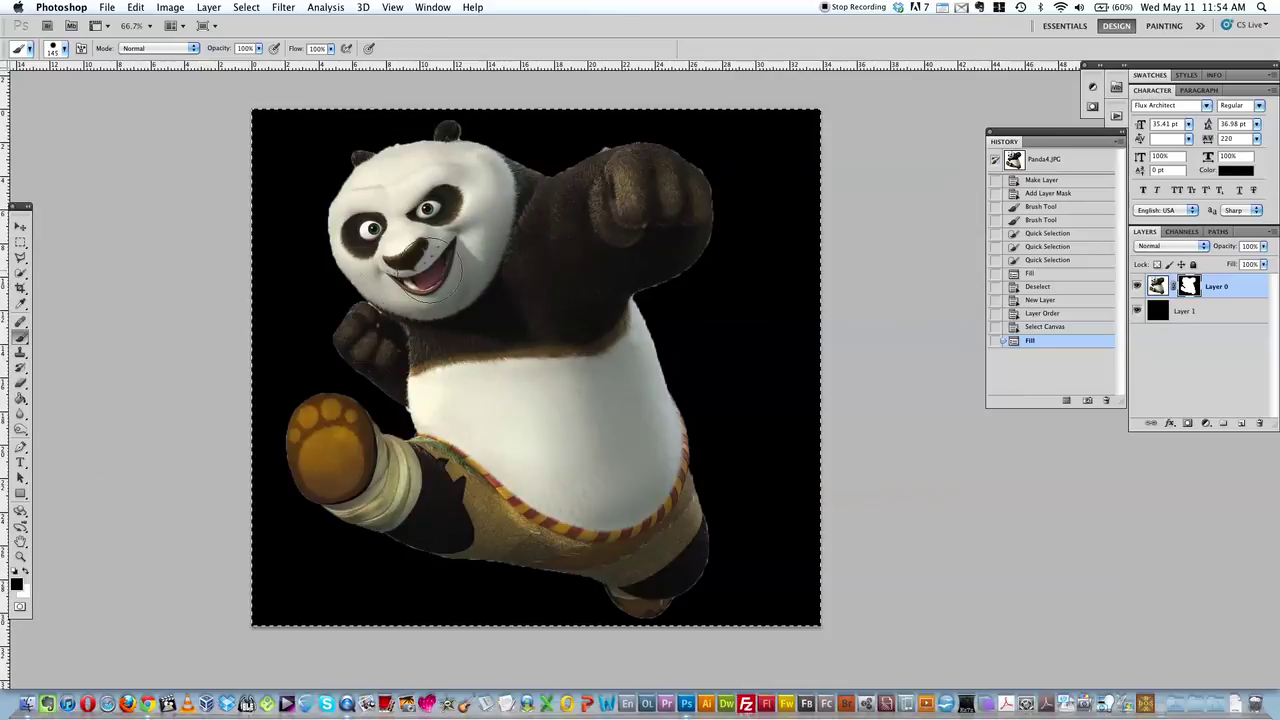
Shrink the brush from 145 px to 48 px and dismiss the size alert.
right_click(617, 196)
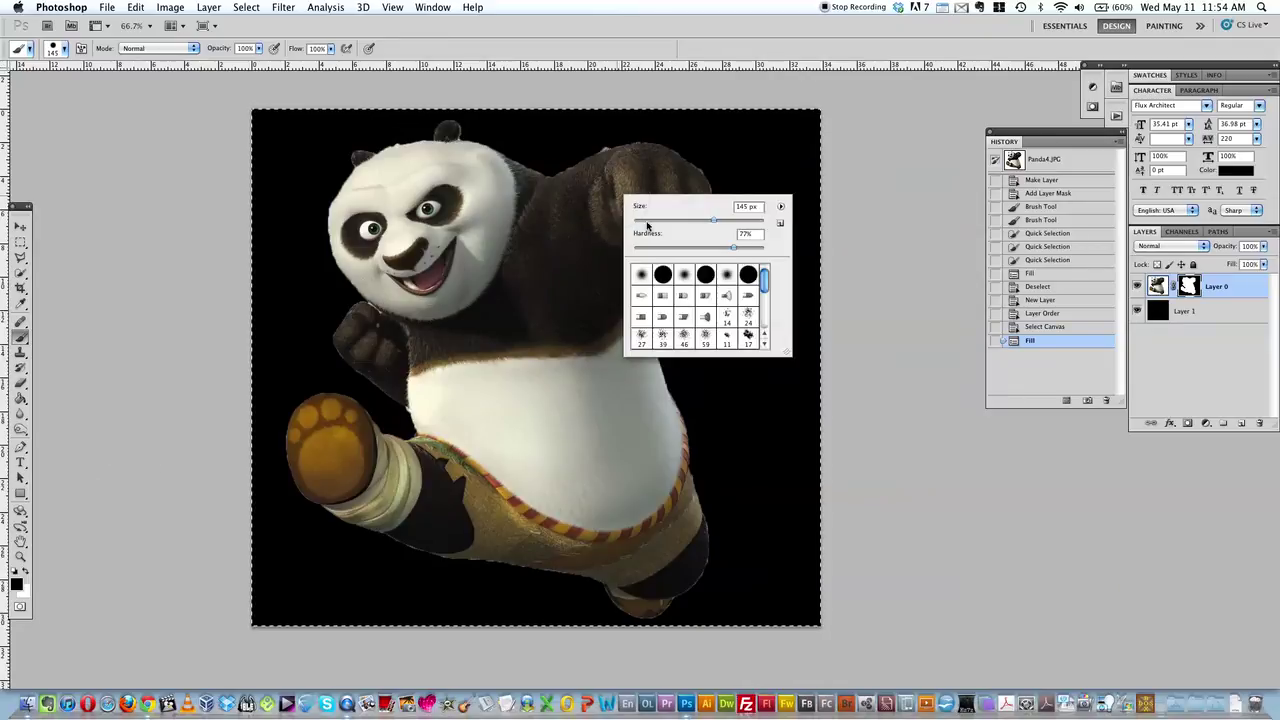
left_click_drag(670, 221, 664, 221)
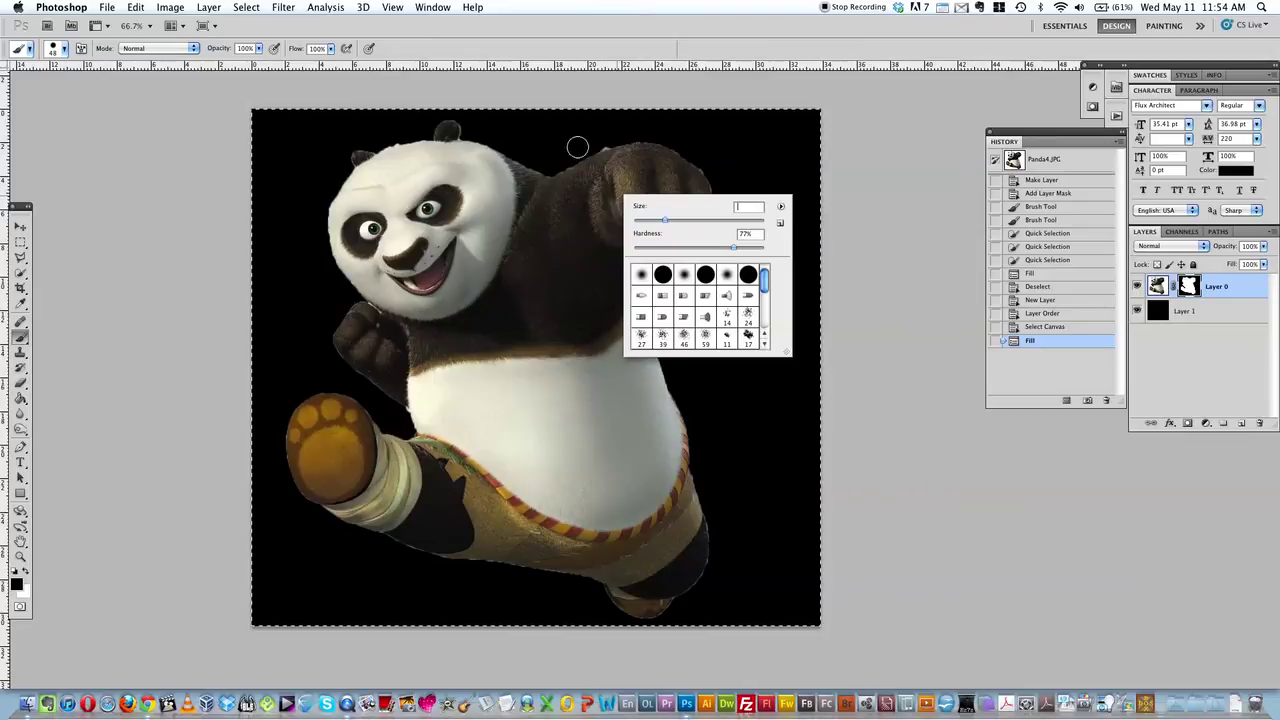
left_click(608, 143)
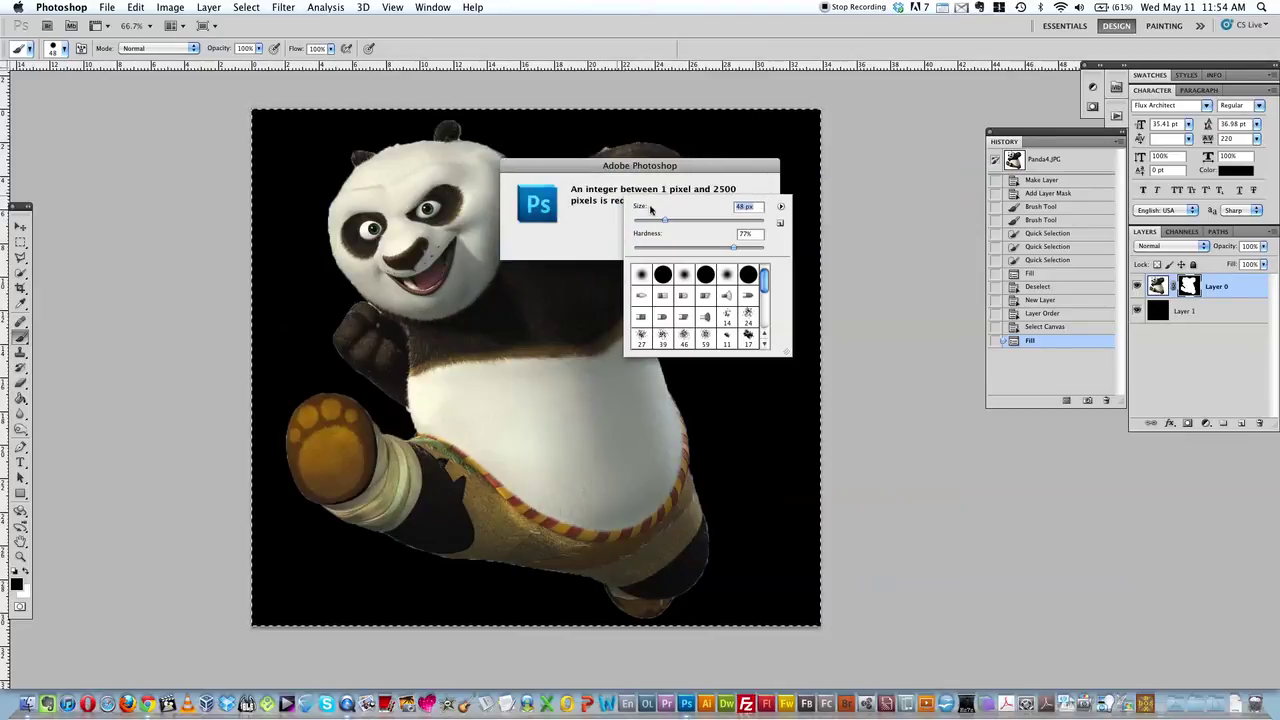
left_click_drag(615, 166, 315, 154)
left_click(439, 228)
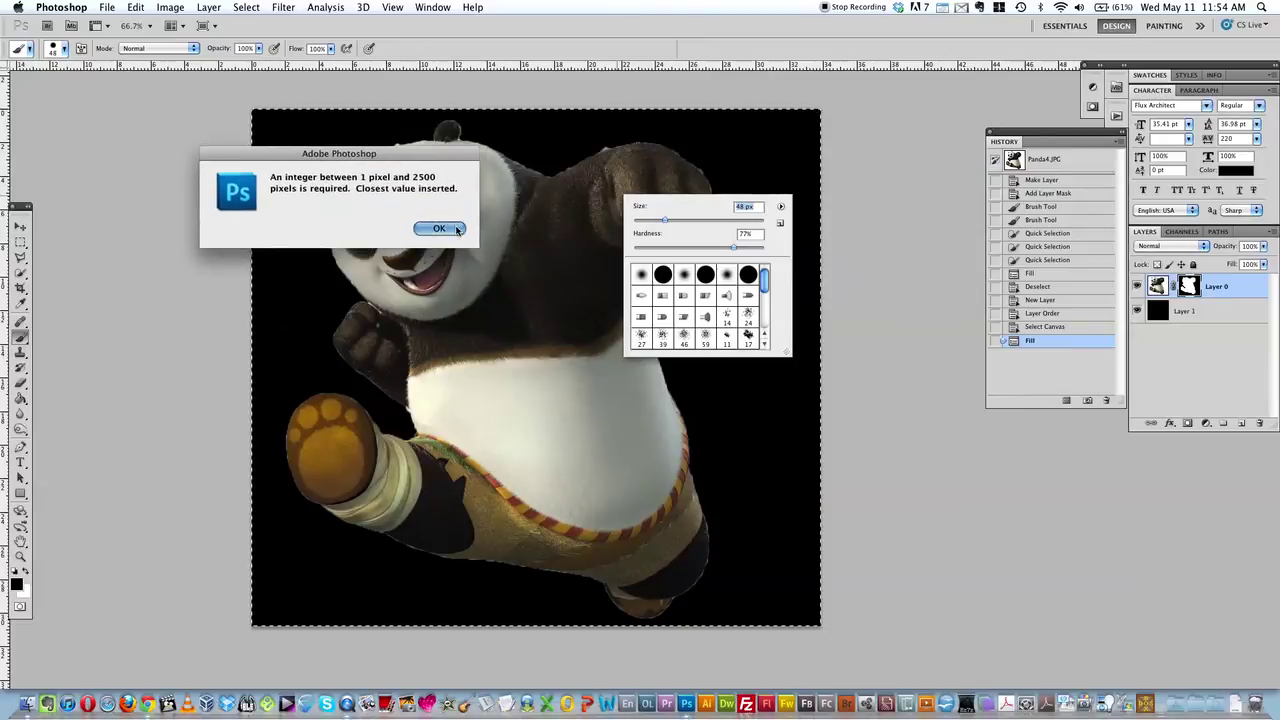
Zoom the view to 100% and pan to the panda's head and fist.
left_click(388, 7)
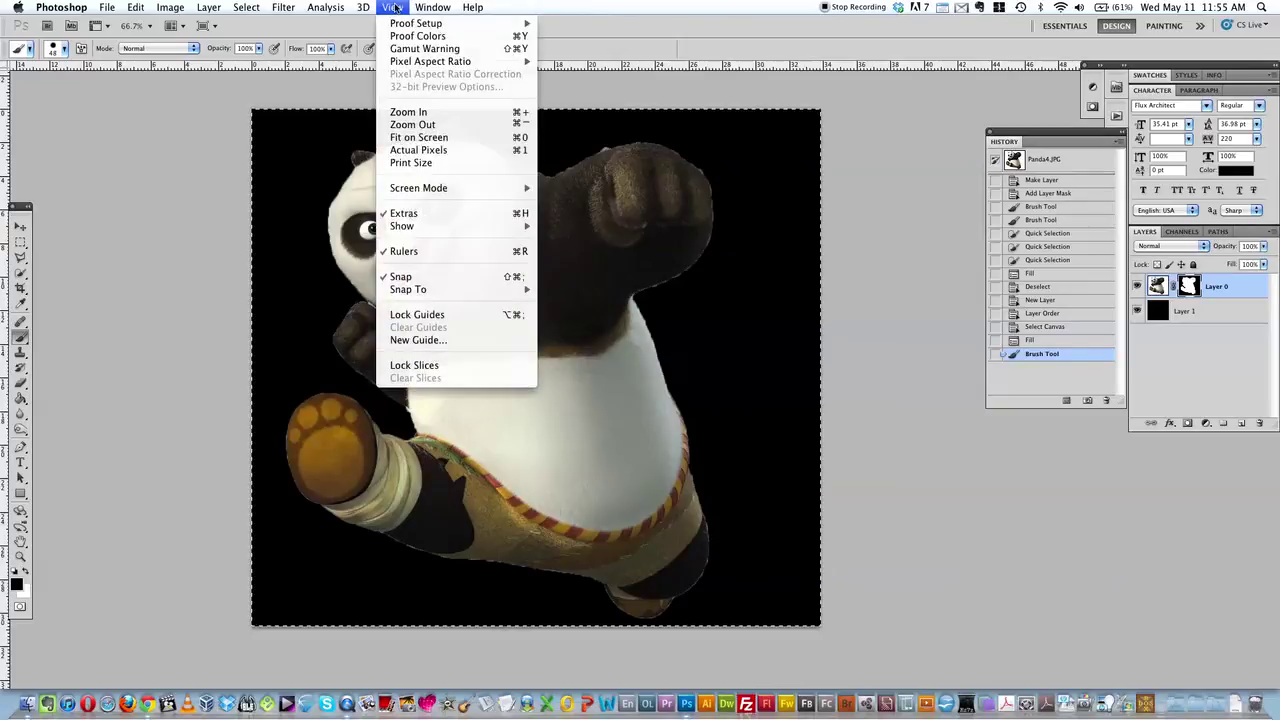
left_click(518, 113)
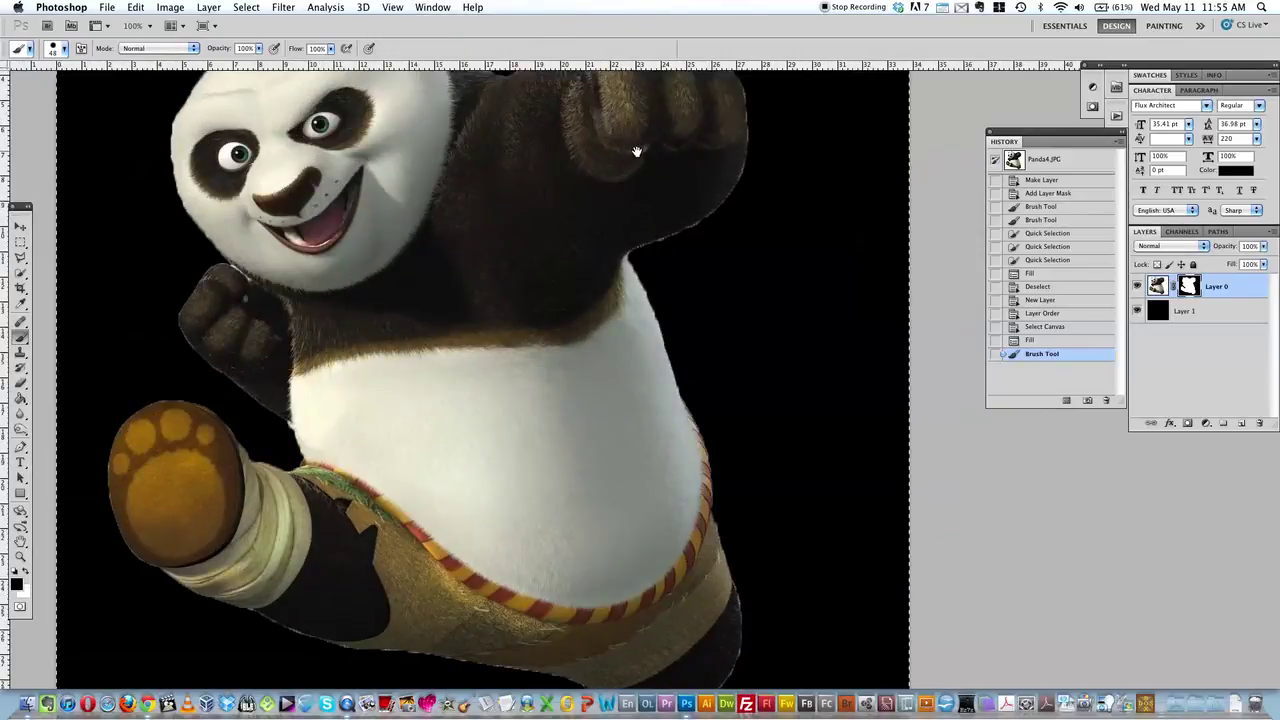
left_click_drag(636, 151, 577, 318)
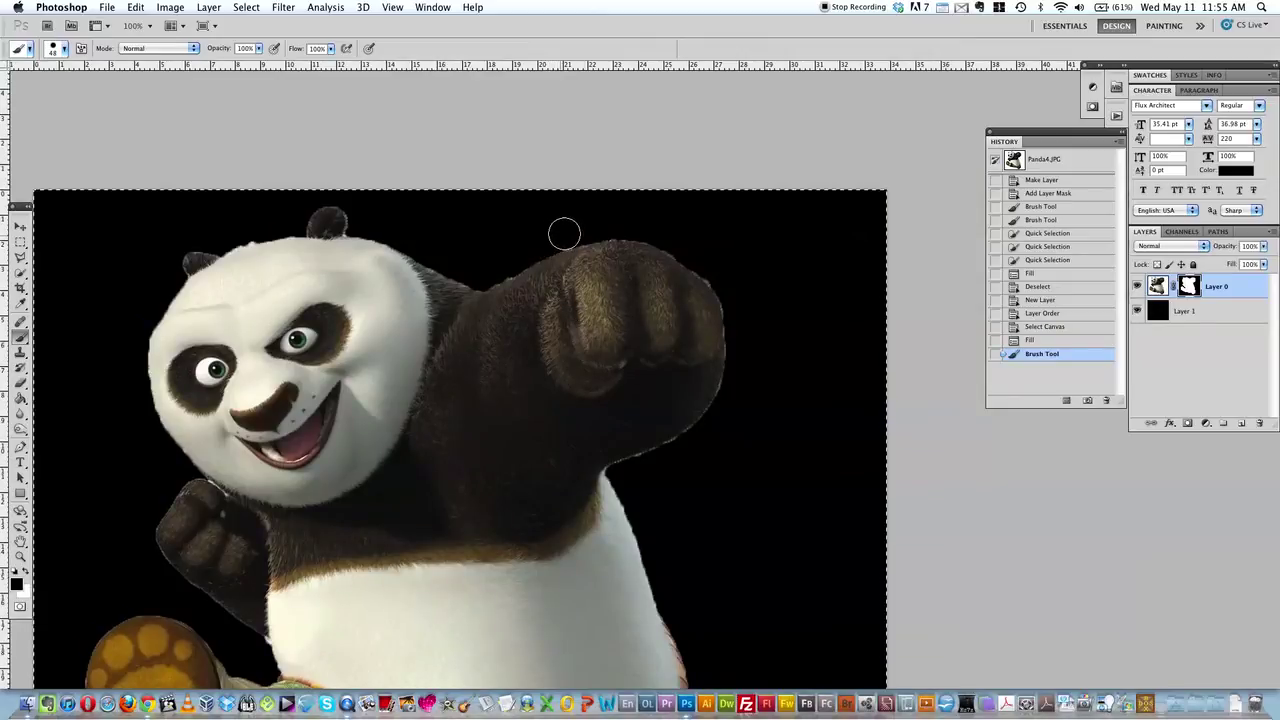
Paint black on the mask to trim the fringe along the head, neck and fist edges.
mouse_move(567, 233)
left_mouse_down()
mouse_move(509, 246)
mouse_move(506, 263)
mouse_move(463, 257)
mouse_move(470, 282)
left_mouse_up()
left_click(435, 255)
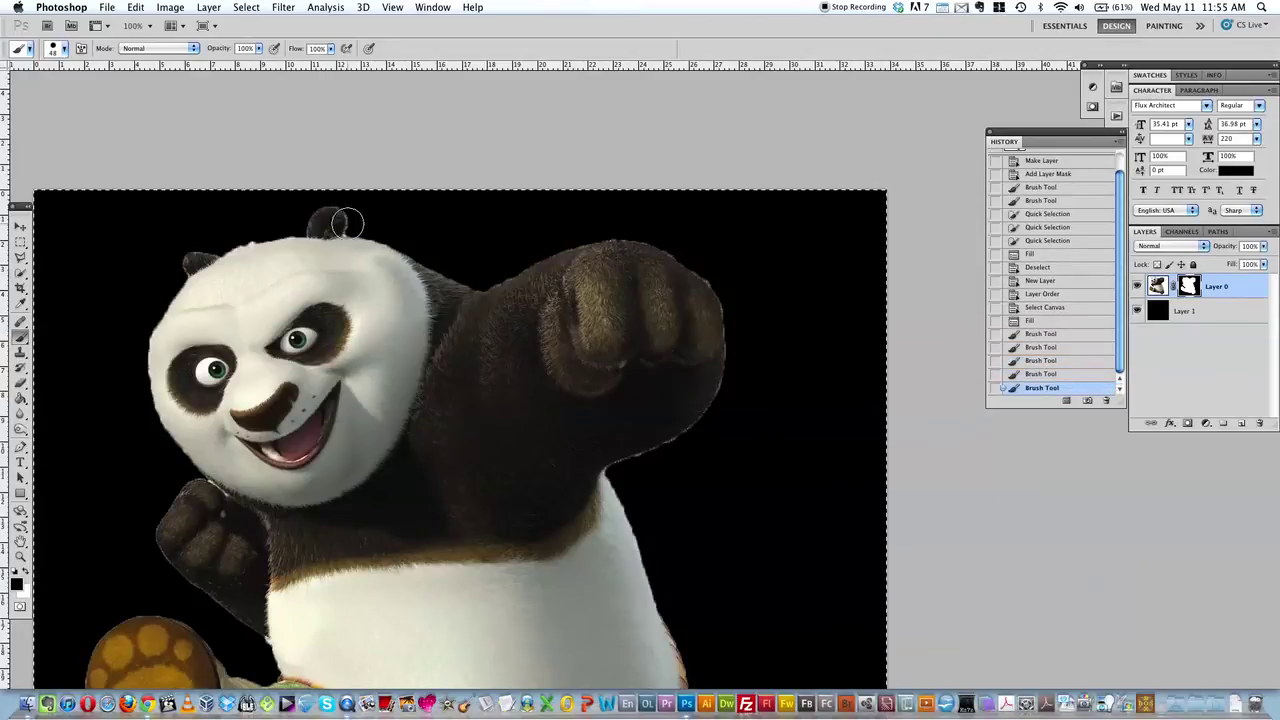
mouse_move(720, 277)
left_mouse_down()
mouse_move(714, 266)
mouse_move(737, 329)
left_mouse_up()
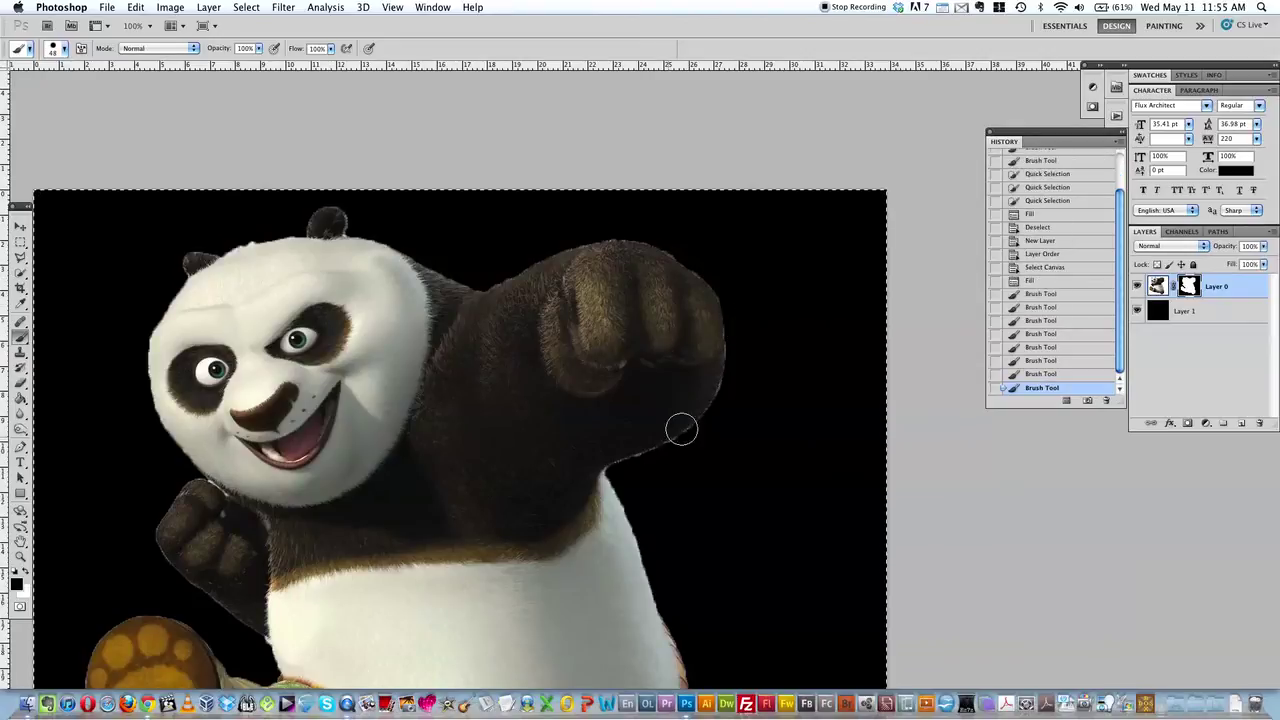
left_click_drag(731, 386, 734, 409)
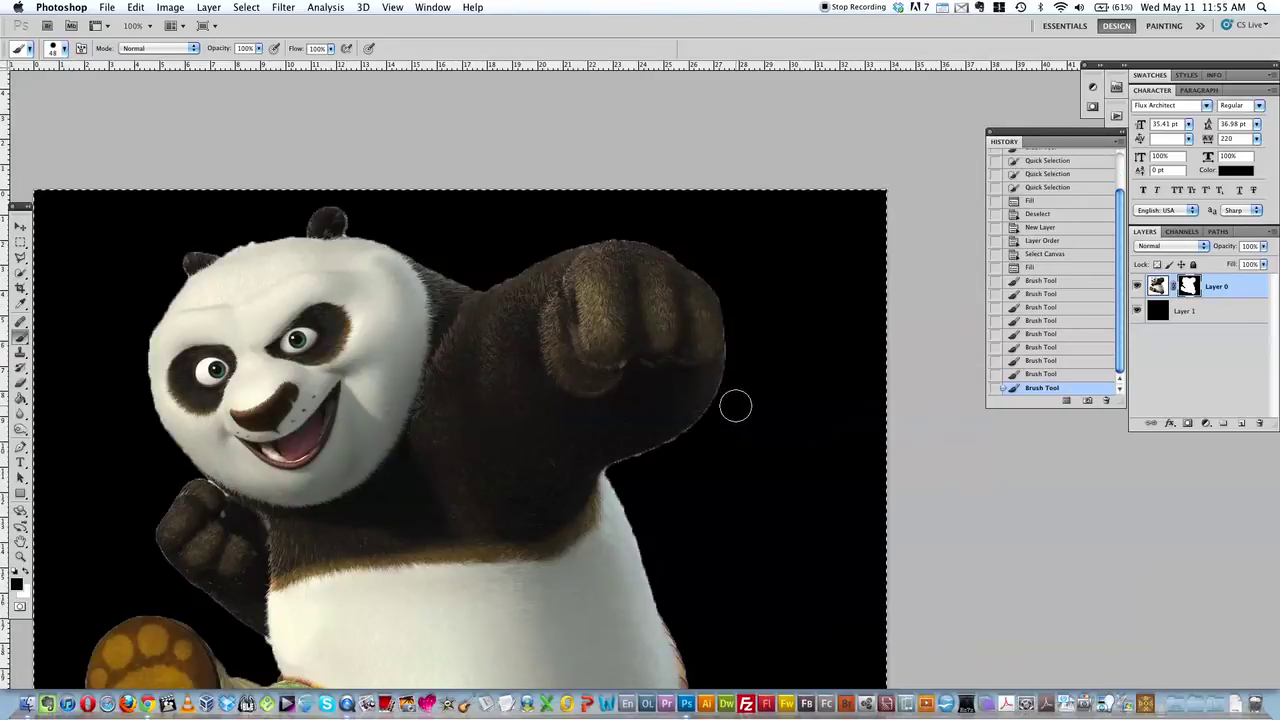
right_click(735, 409)
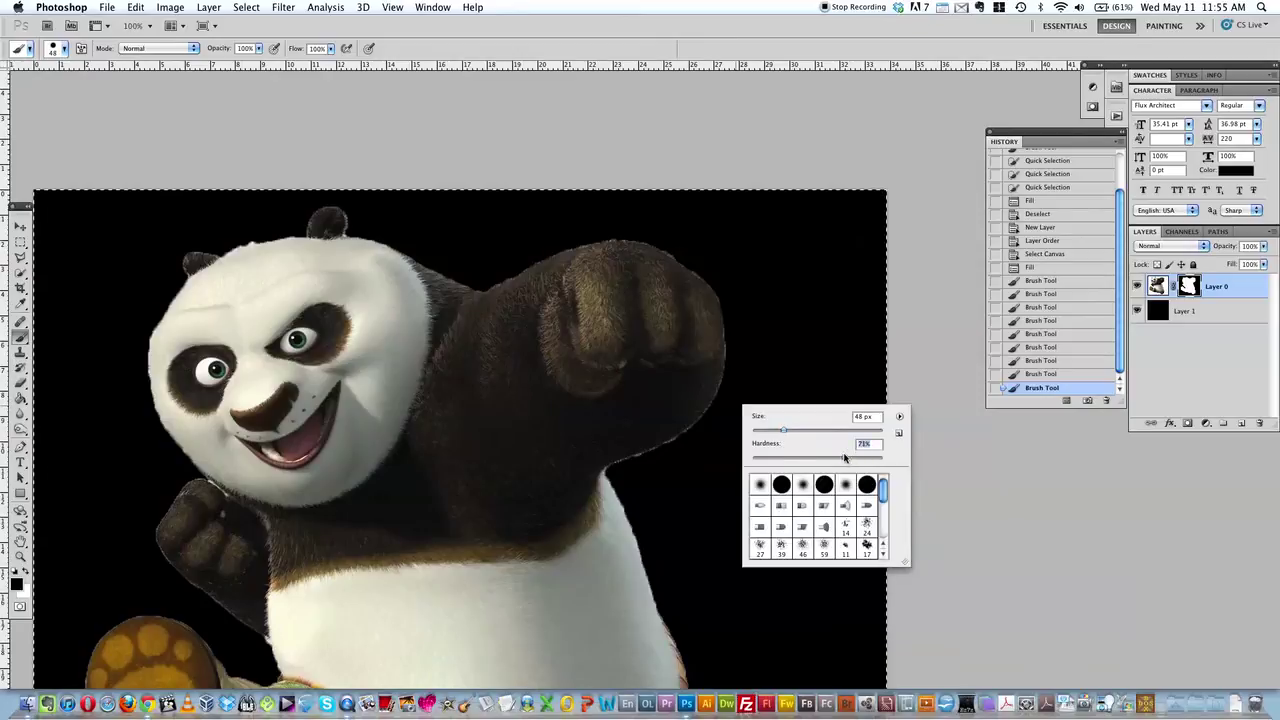
Paint out the fist's lower and right edges, then restore part of the right edge in white.
mouse_move(640, 486)
left_mouse_down()
mouse_move(623, 471)
mouse_move(717, 420)
mouse_move(737, 337)
mouse_move(723, 409)
mouse_move(698, 440)
mouse_move(706, 431)
mouse_move(686, 434)
left_mouse_up()
mouse_move(737, 318)
left_mouse_down()
mouse_move(729, 394)
mouse_move(743, 437)
left_mouse_up()
right_click(686, 391)
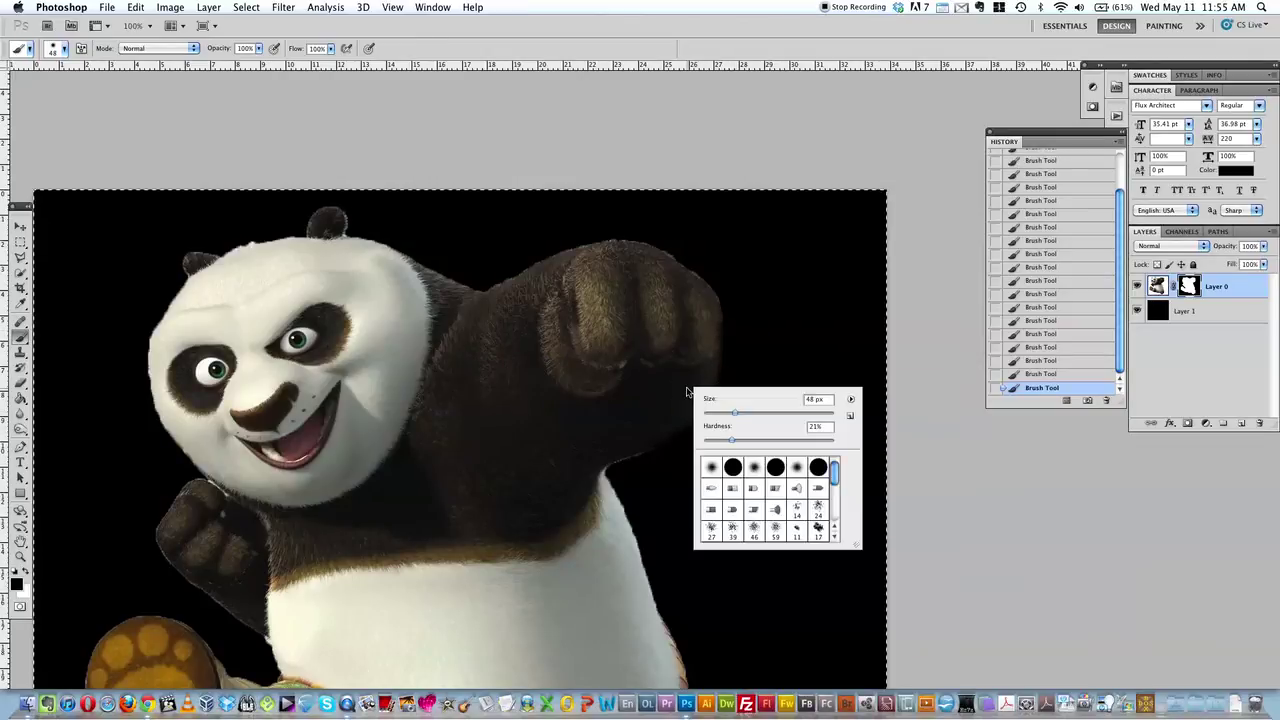
left_click(804, 349)
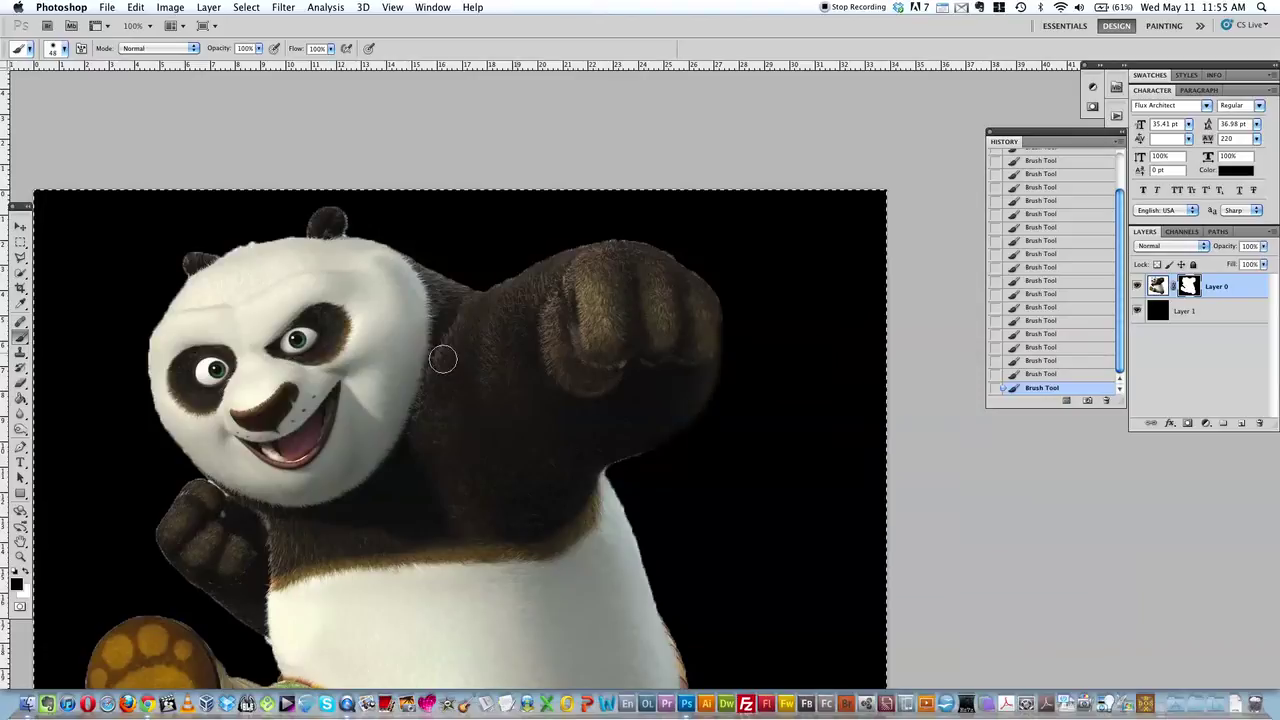
left_click(18, 588)
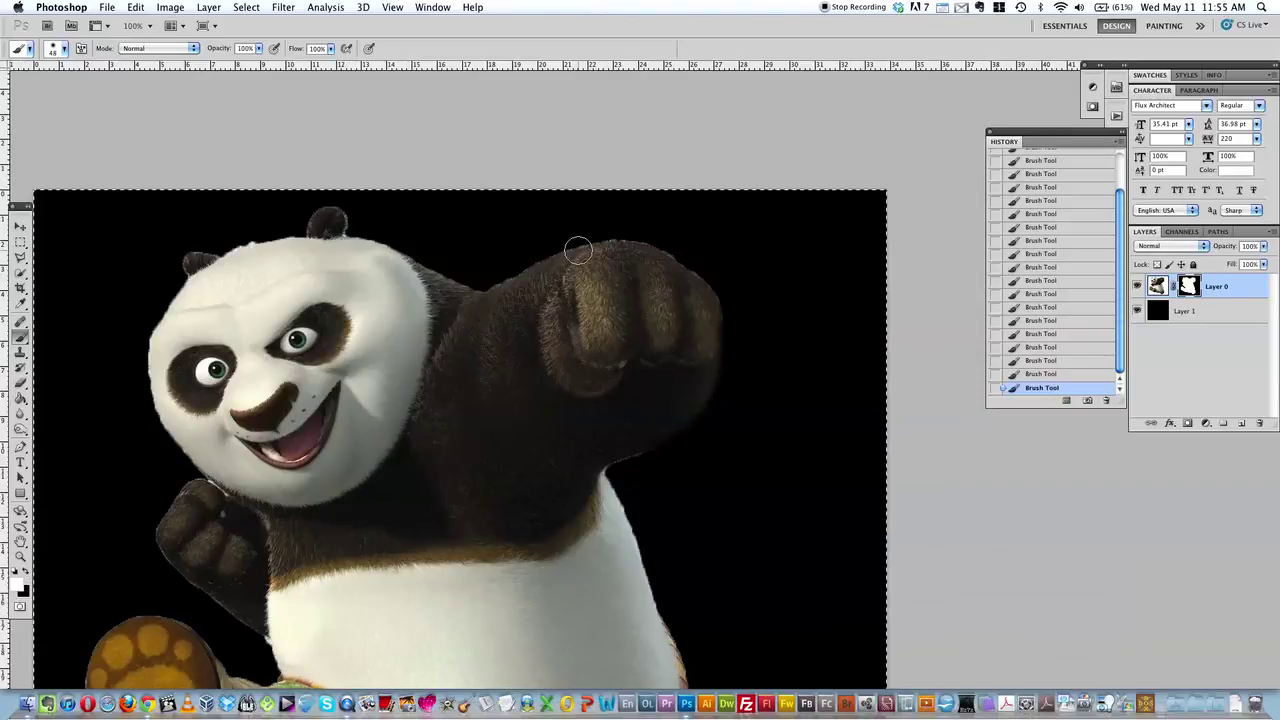
mouse_move(707, 311)
left_mouse_down()
mouse_move(694, 408)
mouse_move(631, 434)
left_mouse_up()
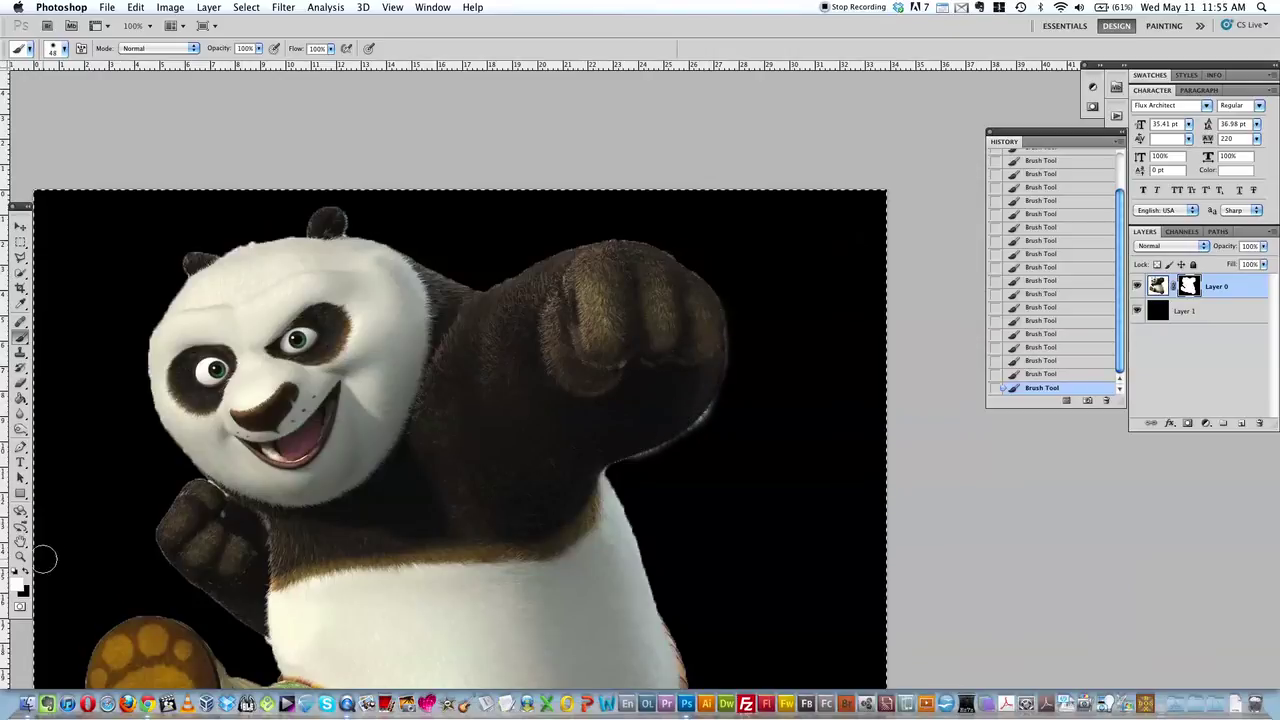
Raise the brush hardness from 21% to 49% and zoom in on the raised fist.
right_click(730, 422)
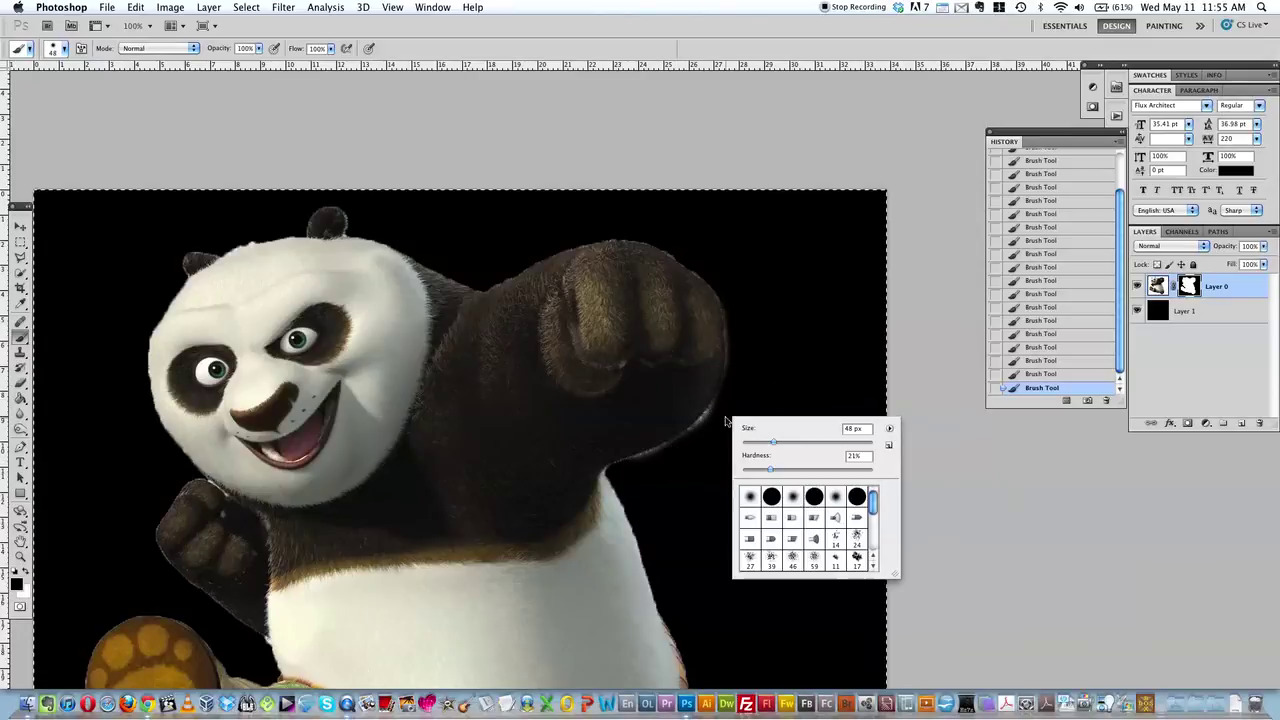
left_click_drag(770, 469, 806, 469)
key("Return")
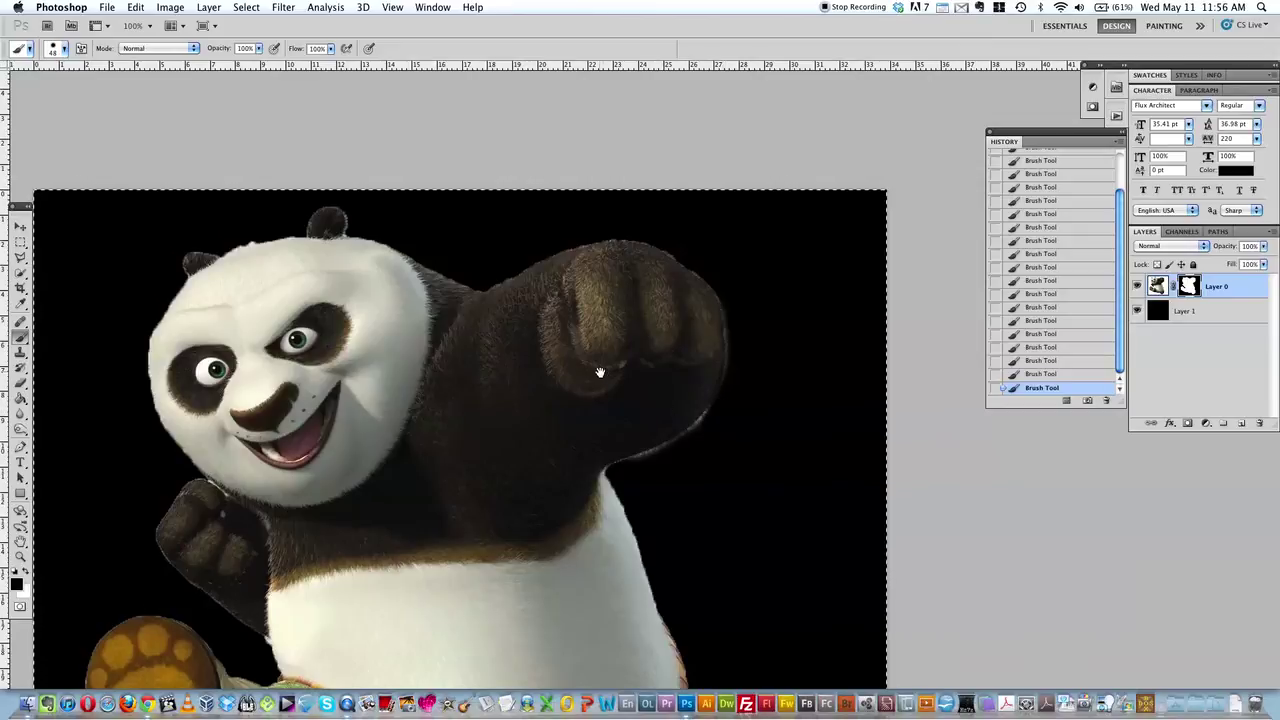
left_click_drag(600, 372, 534, 314)
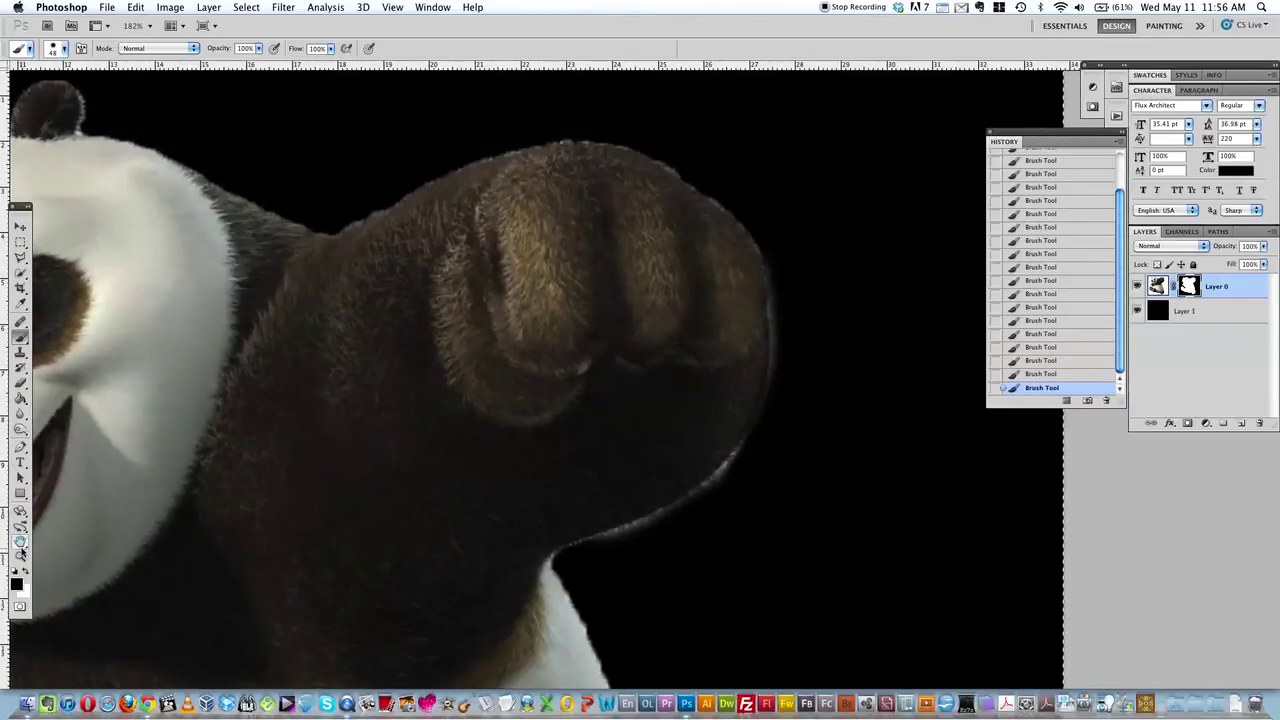
Zoom to 300% on the fist's lower edge and bring the arm-to-chest edge into view.
left_click(20, 556)
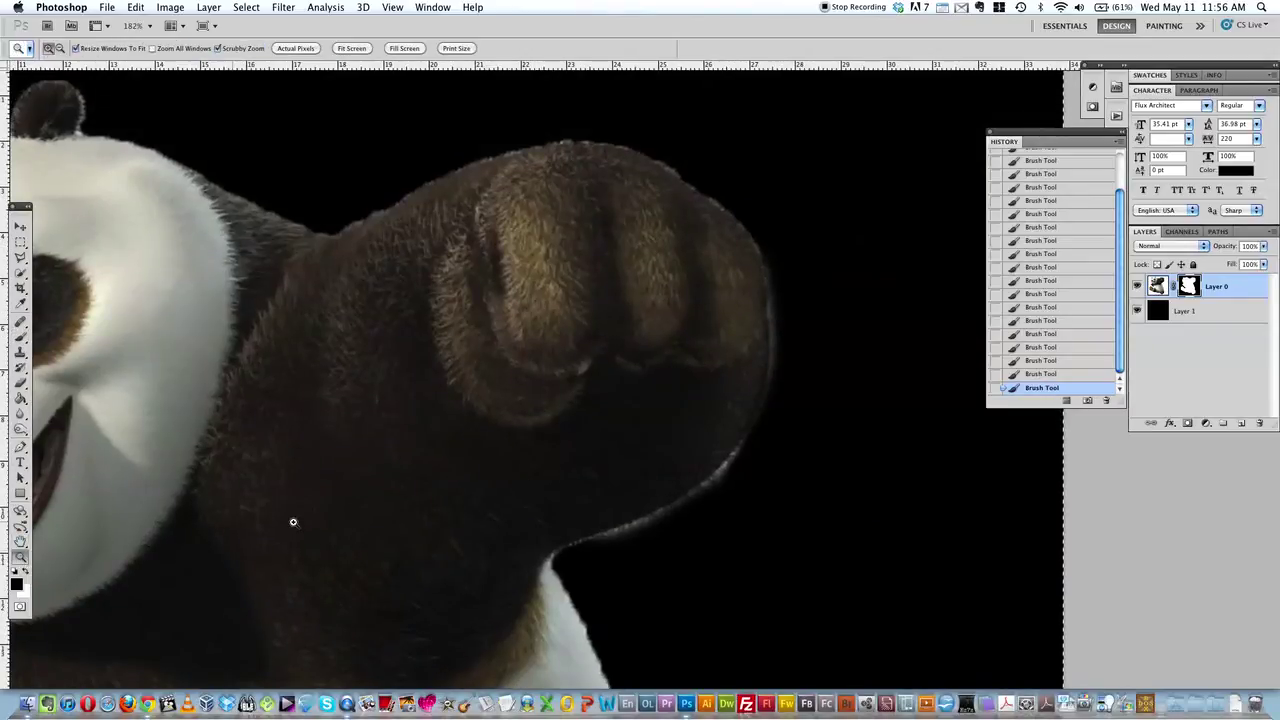
left_click(716, 461)
left_click(706, 457)
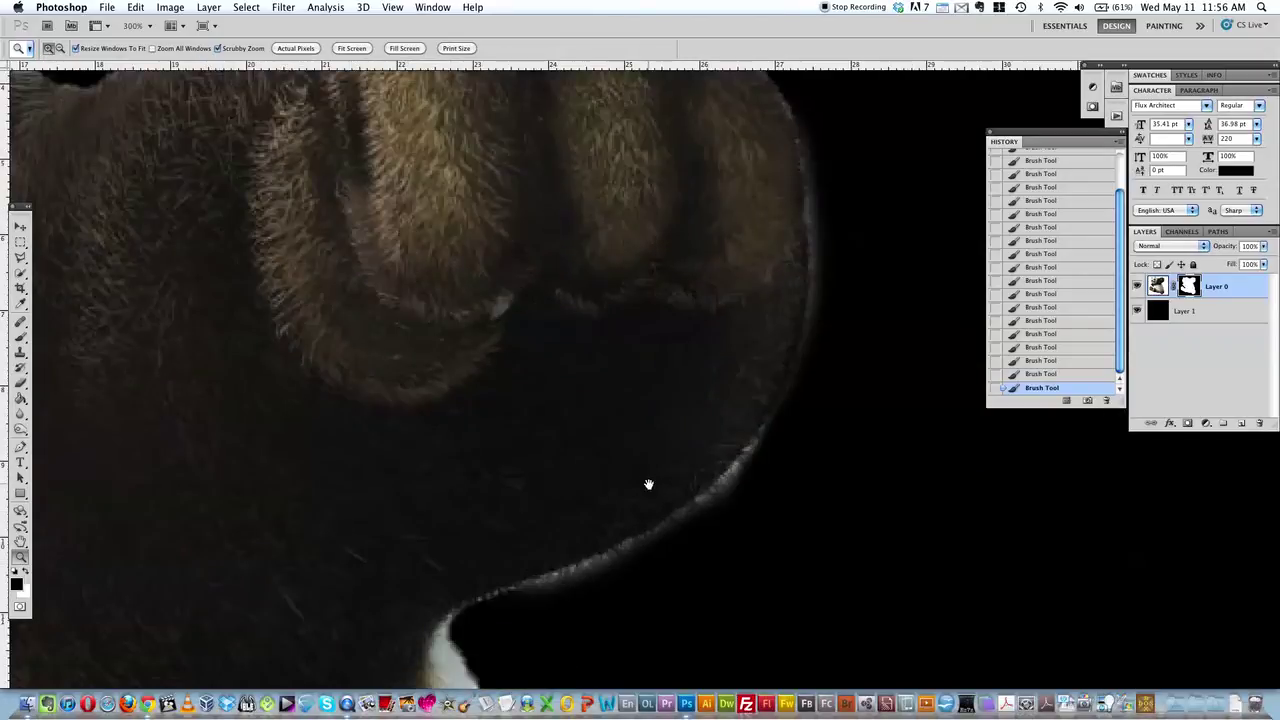
left_click_drag(648, 484, 526, 260)
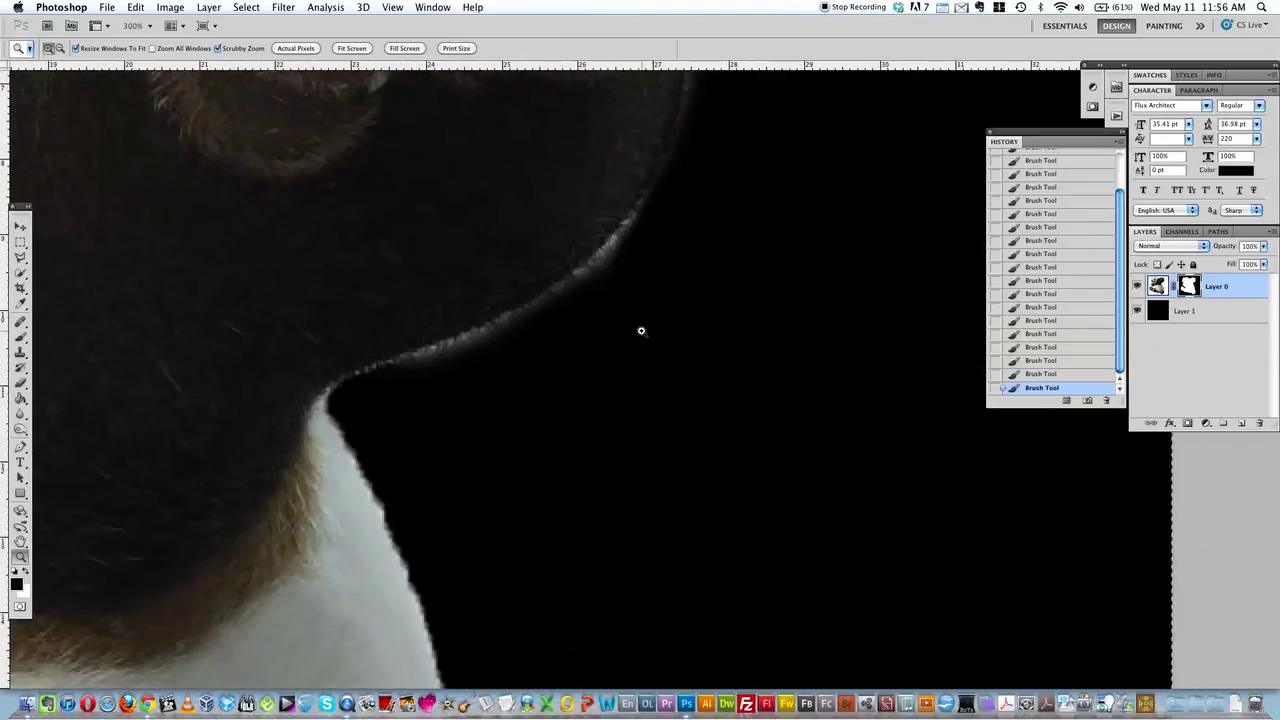
Shrink the mask brush to 25 px and paint black over the fur edge to hide the halo.
left_click(20, 336)
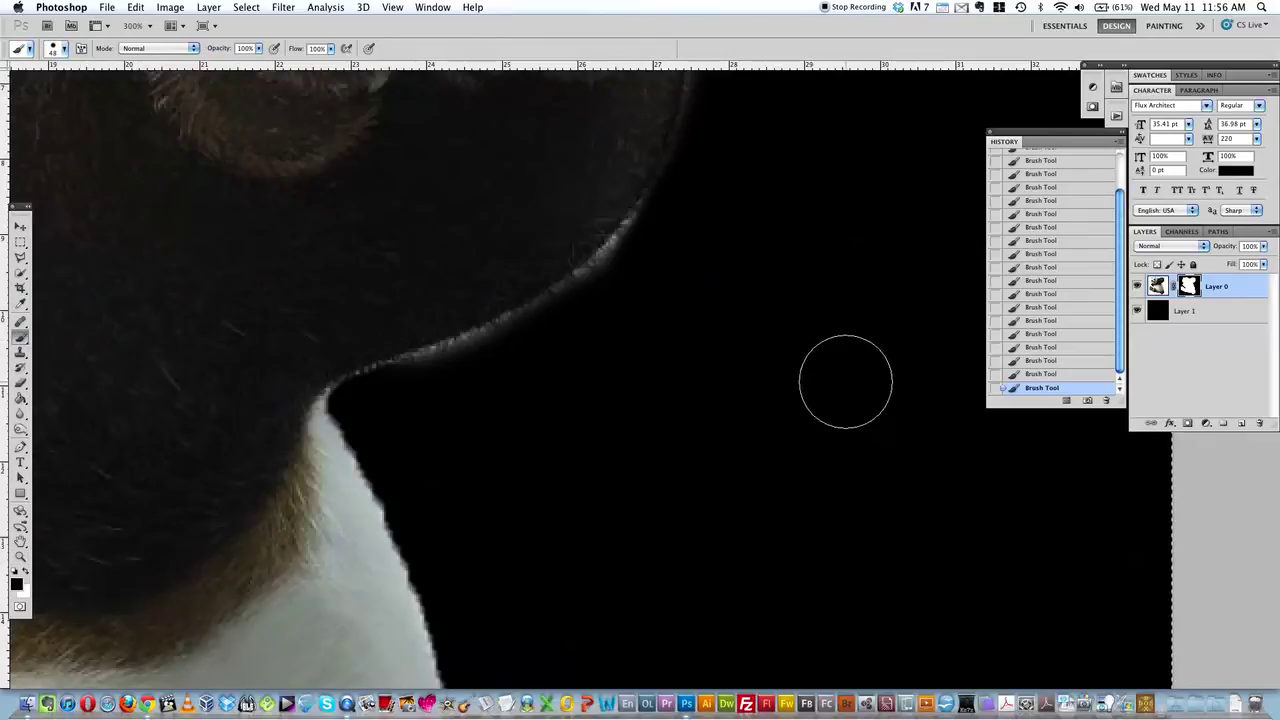
right_click(719, 339)
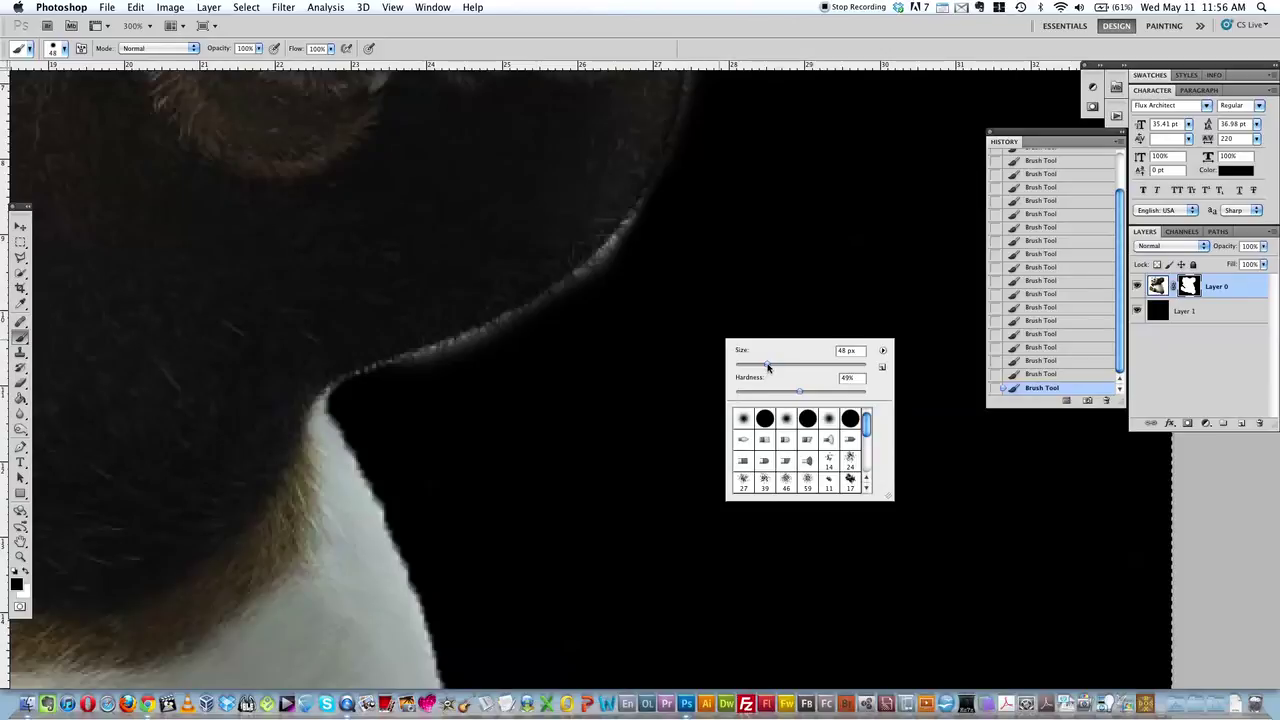
left_click_drag(768, 367, 756, 369)
left_click(680, 256)
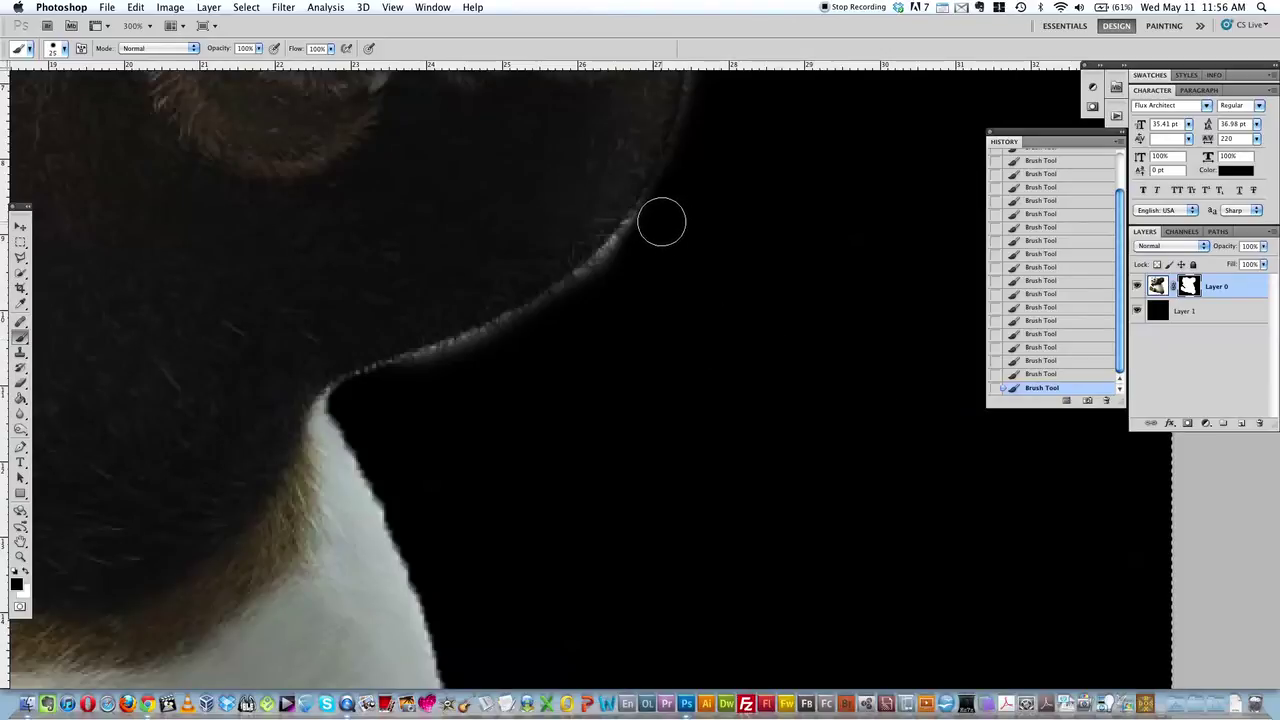
left_click_drag(629, 260, 617, 280)
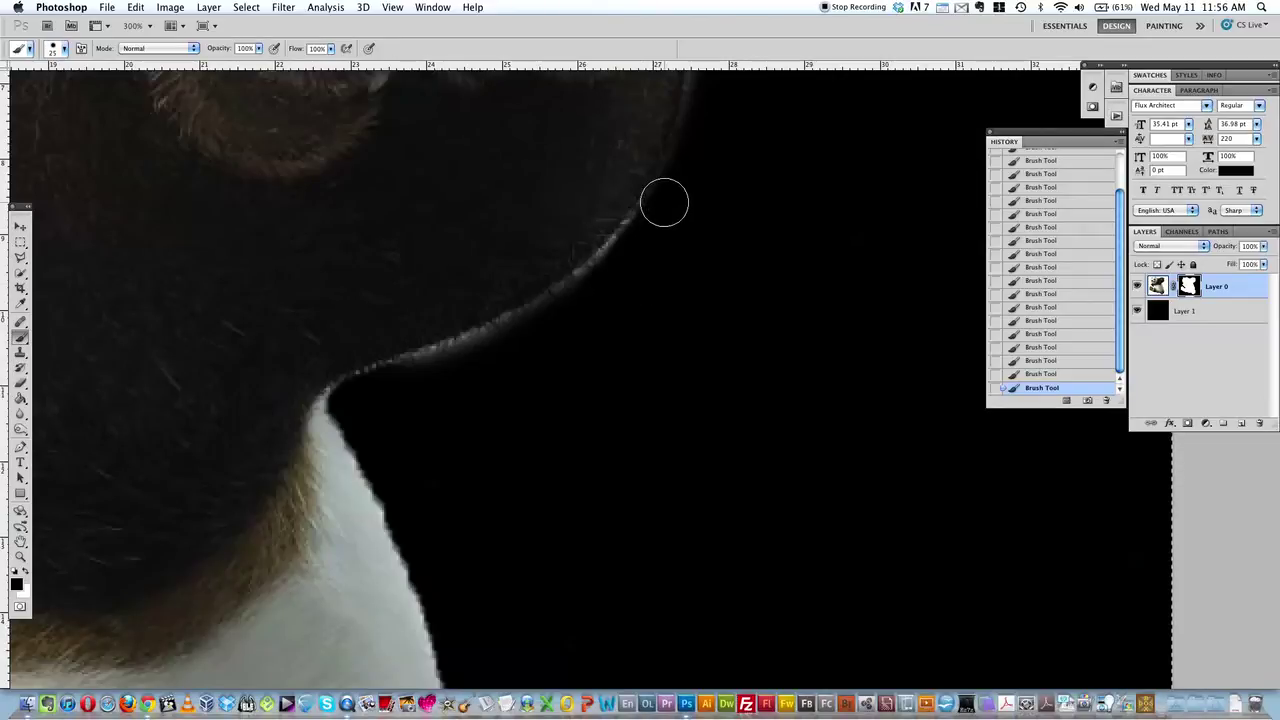
left_click_drag(661, 214, 617, 263)
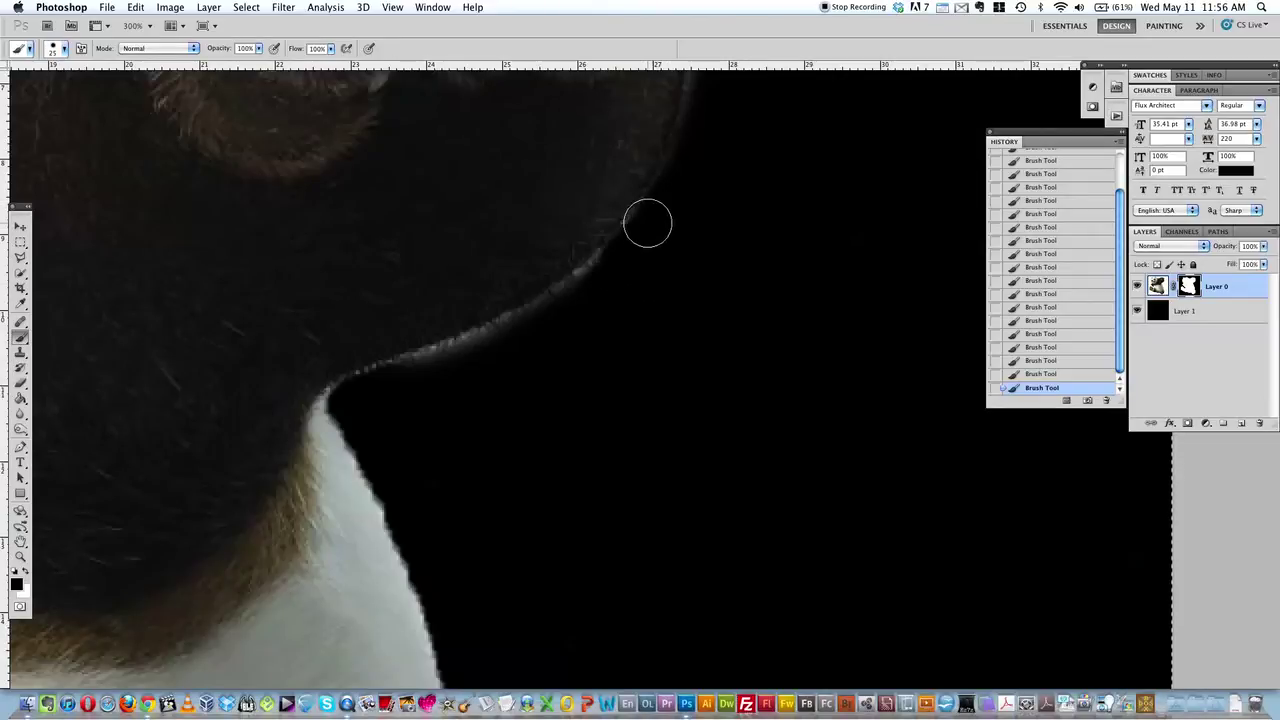
Adjust the brush hardness and paint out the light fringe along the arm edge.
right_click(676, 269)
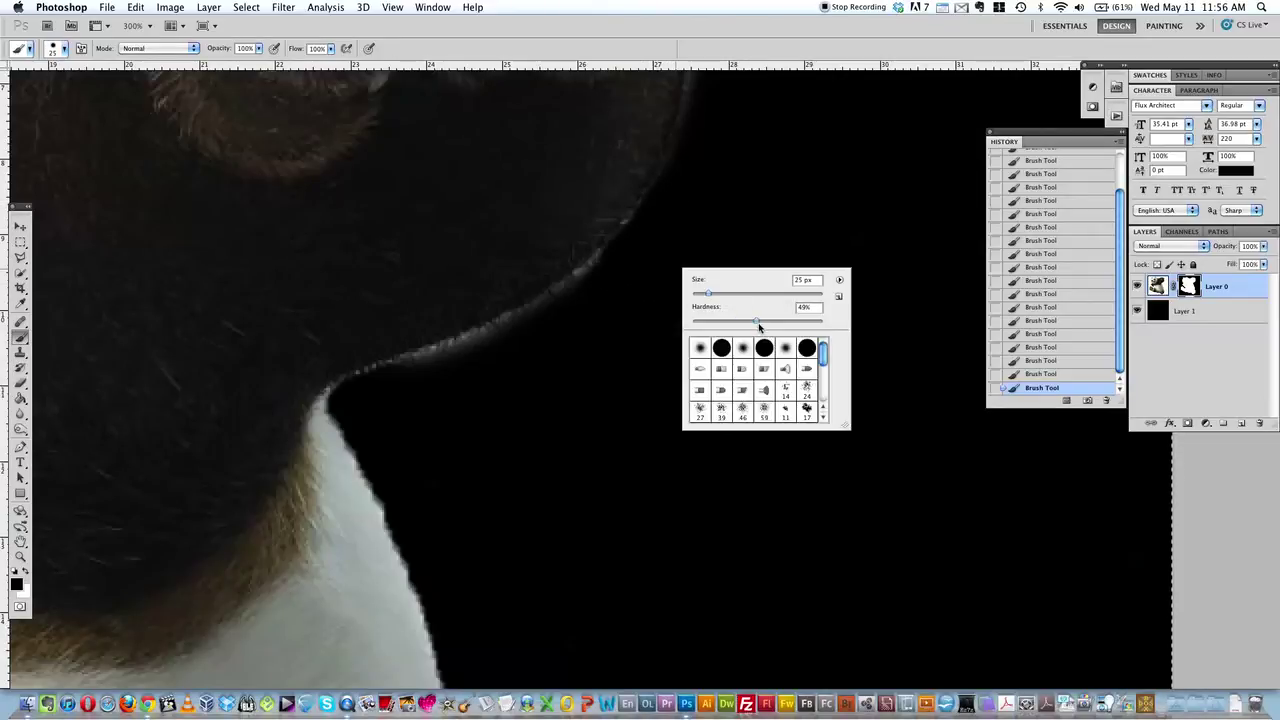
left_click_drag(760, 322, 733, 325)
left_click(691, 223)
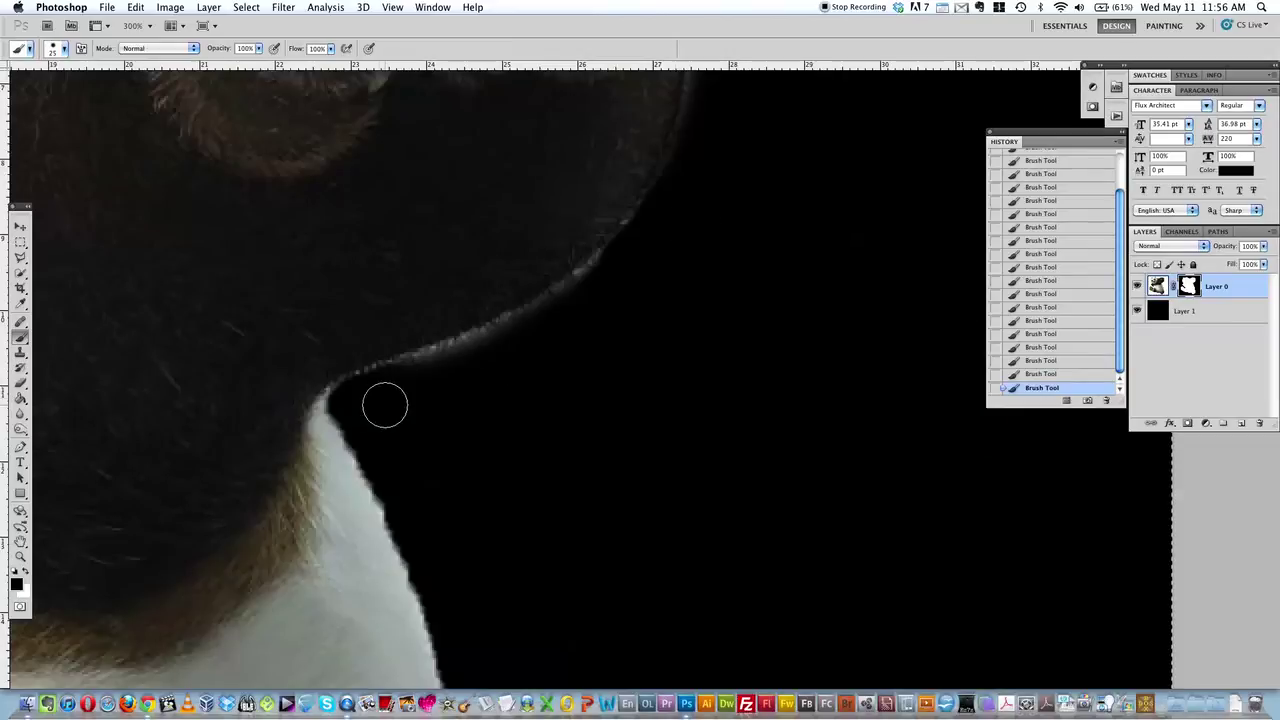
mouse_move(348, 401)
left_mouse_down()
mouse_move(534, 336)
mouse_move(626, 282)
mouse_move(630, 261)
mouse_move(498, 351)
mouse_move(383, 387)
left_mouse_up()
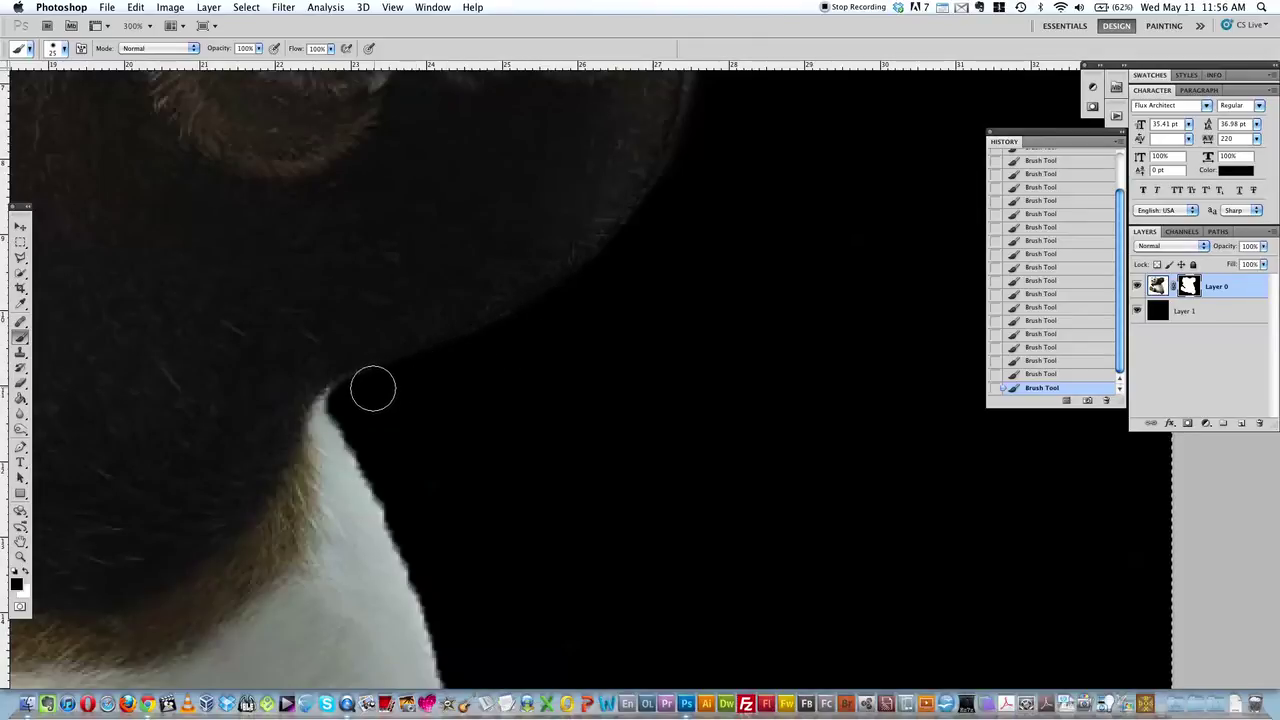
Zoom out, pan to the legs and magnify the trousers' bottom edge to 365%.
scroll(450, 243, "down", 6)
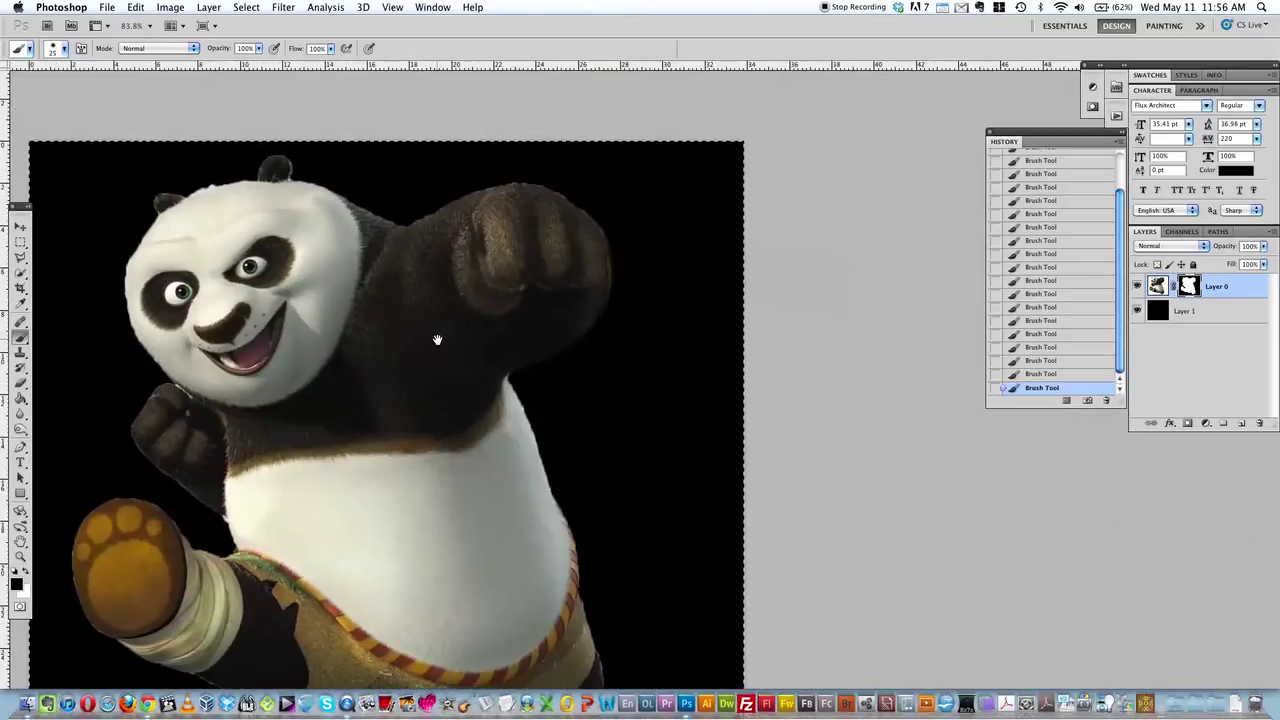
scroll(451, 257, "down", 5)
scroll(451, 257, "left", 3)
left_click_drag(455, 380, 405, 415)
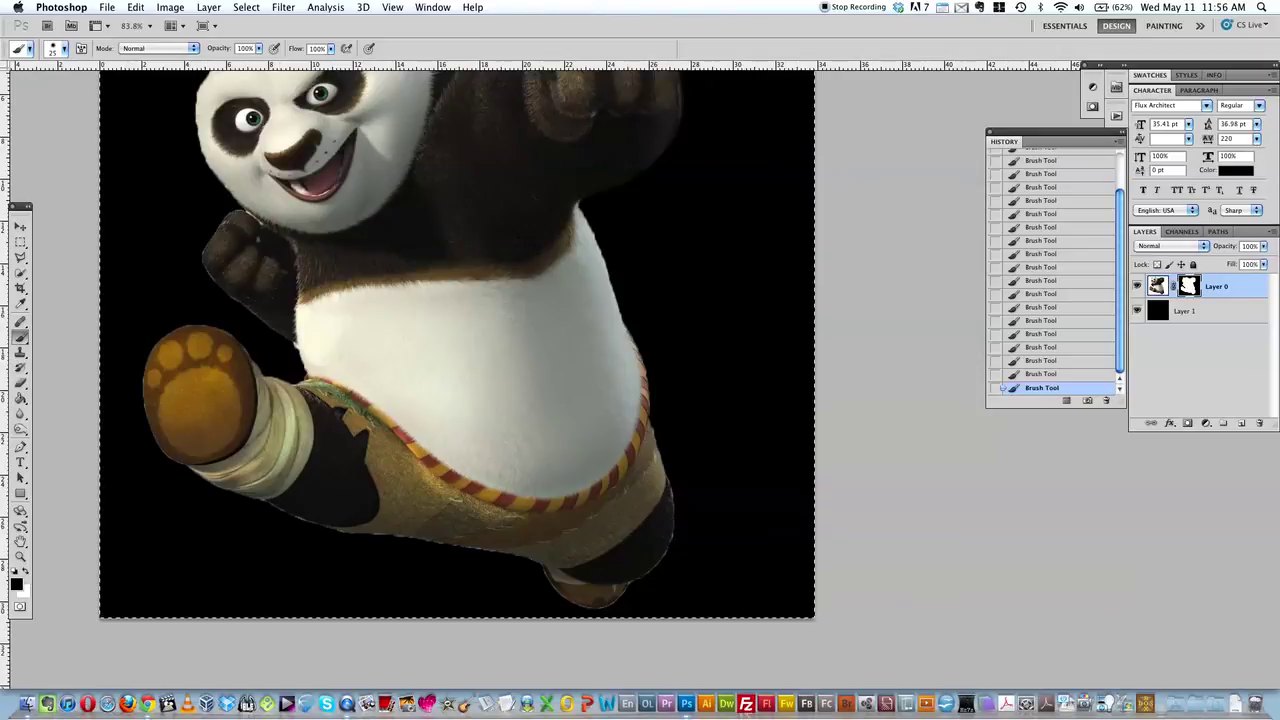
key("z")
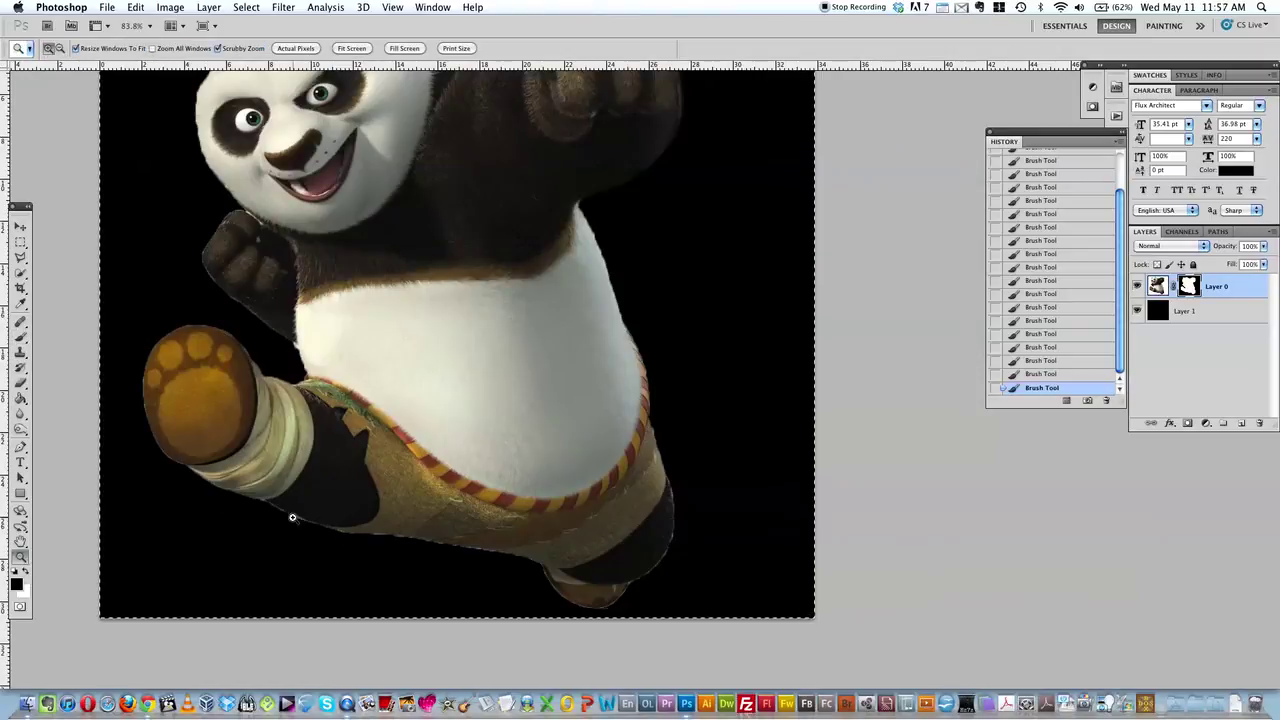
left_click(289, 514)
mouse_move(302, 521)
left_mouse_down()
mouse_move(337, 537)
mouse_move(392, 524)
mouse_move(389, 357)
mouse_move(460, 323)
mouse_move(441, 355)
left_mouse_up()
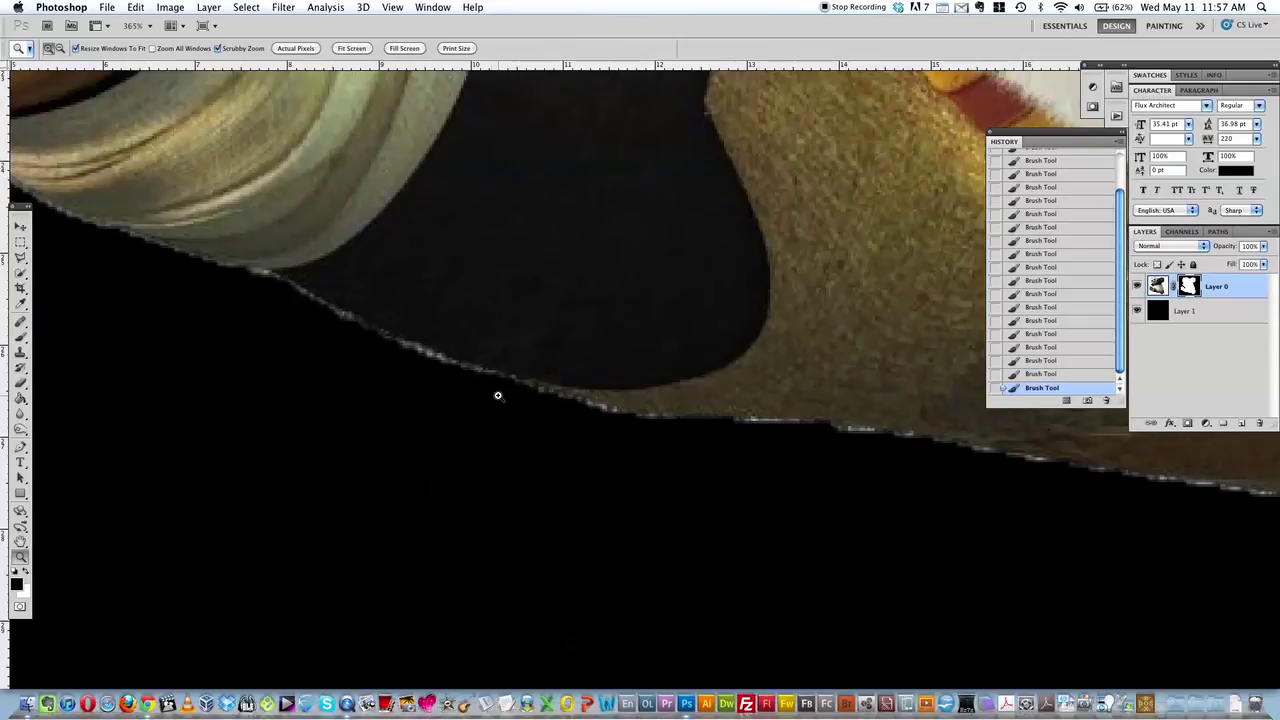
Paint black on the mask along the trouser edge, using a 32 px brush for leftover fringe.
key("b")
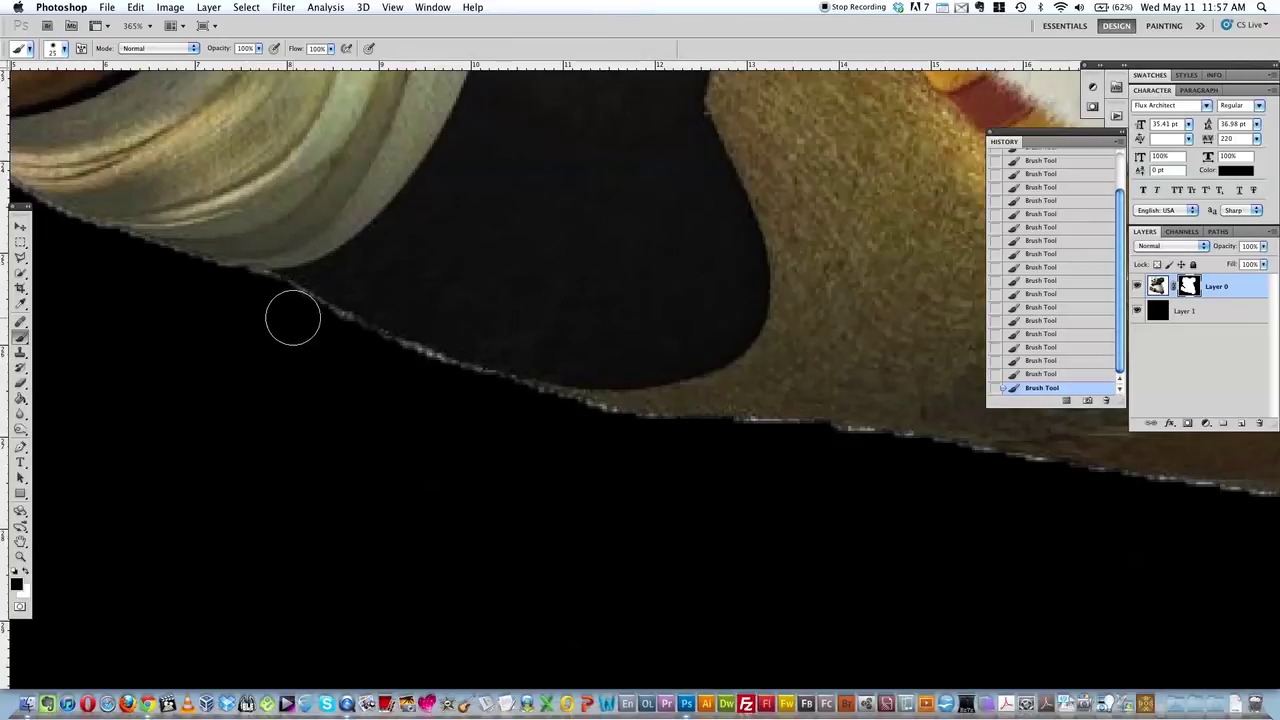
right_click(252, 336)
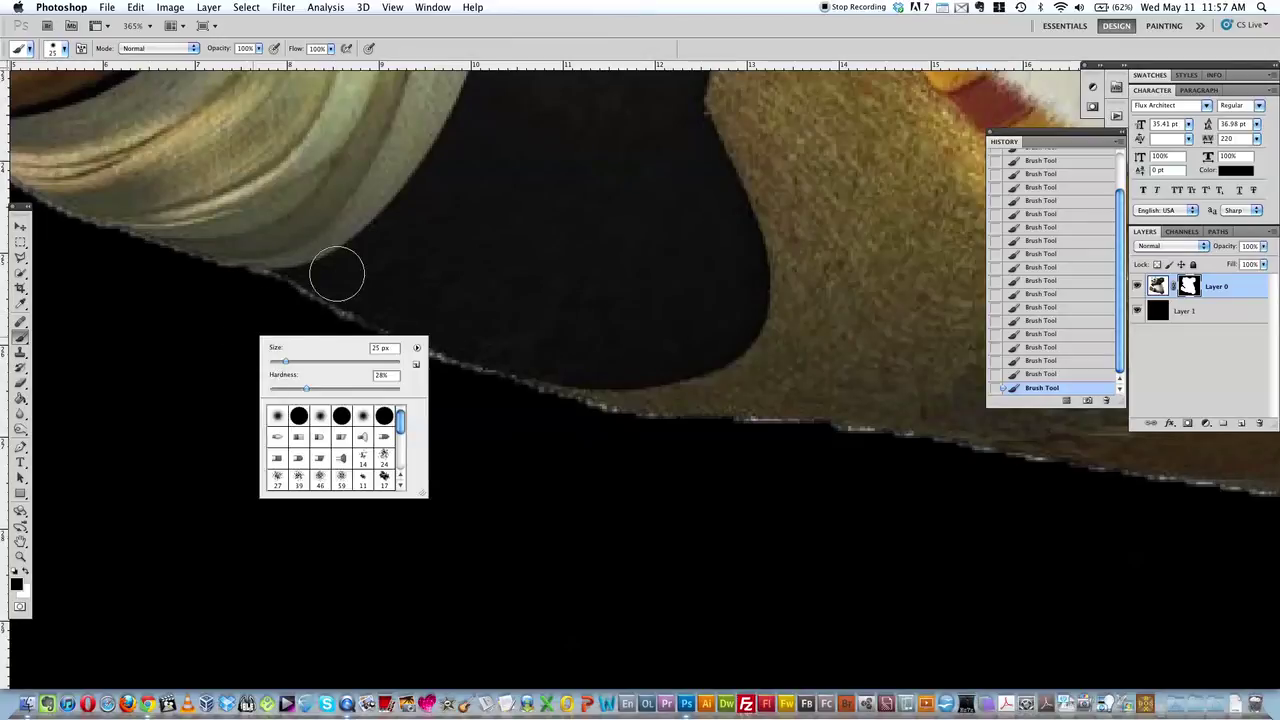
left_click(147, 340)
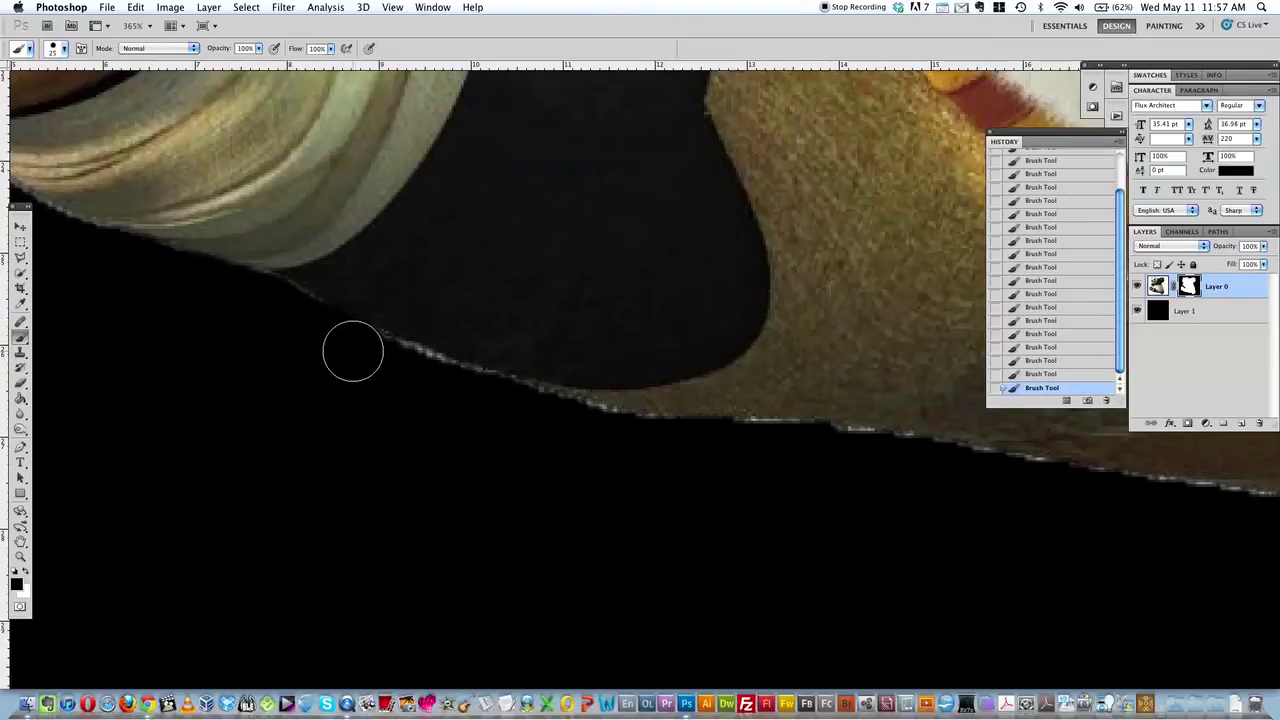
left_click_drag(352, 351, 440, 379)
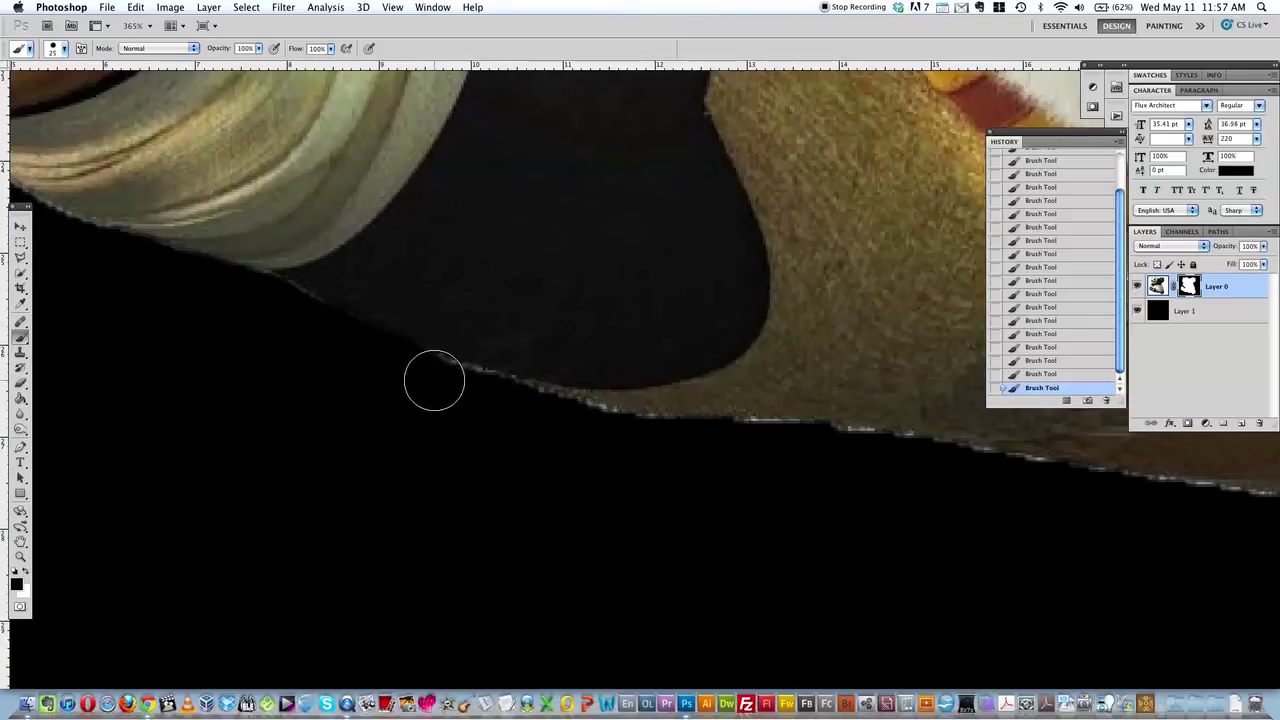
left_click_drag(482, 398, 515, 403)
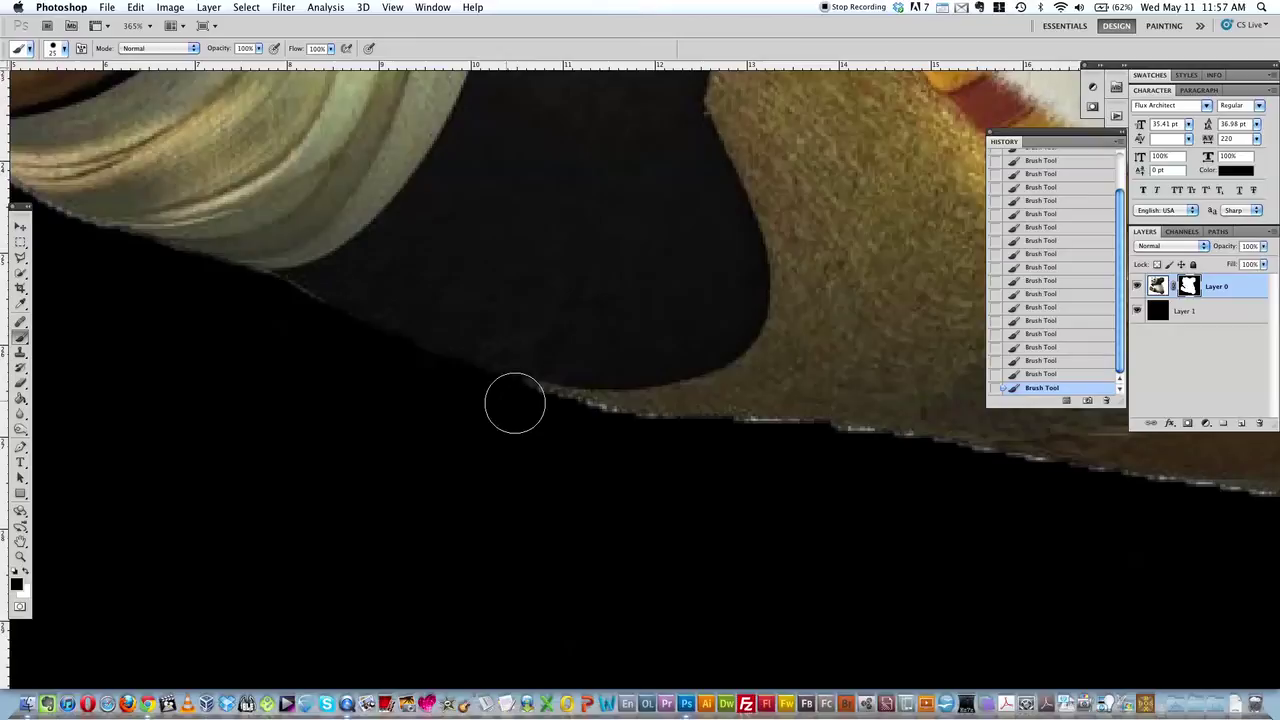
right_click(622, 458)
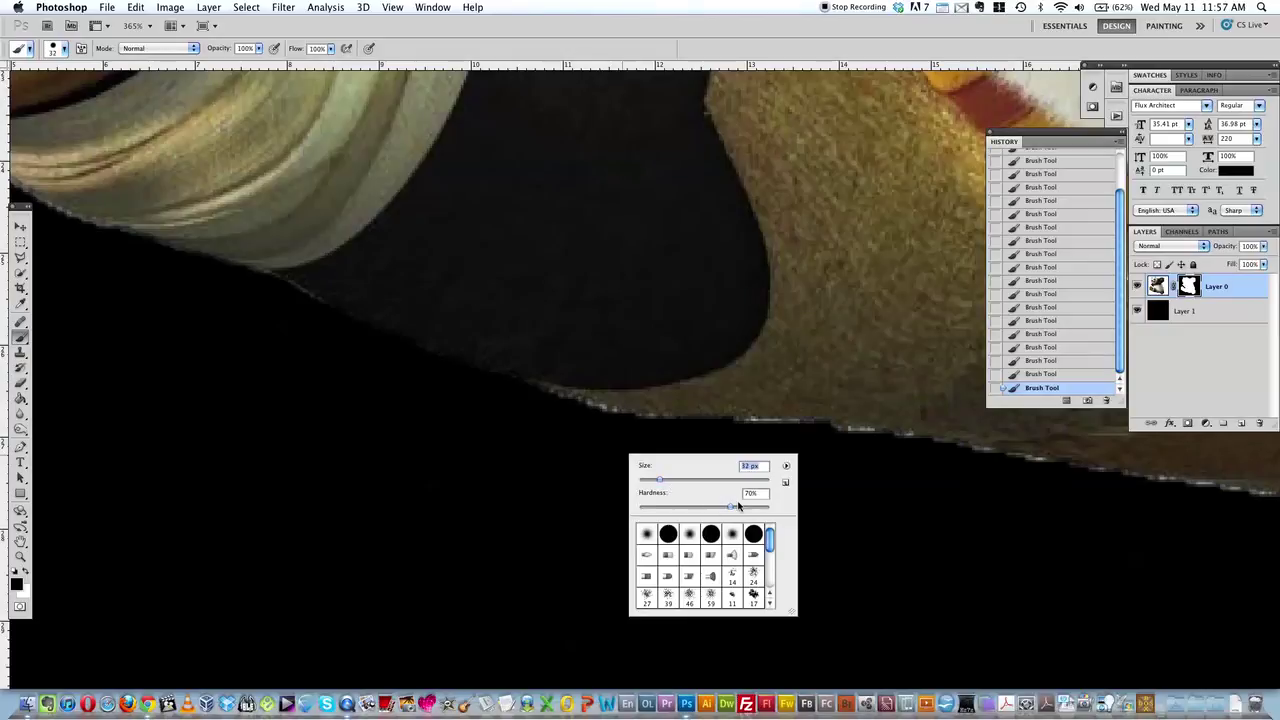
key("Return")
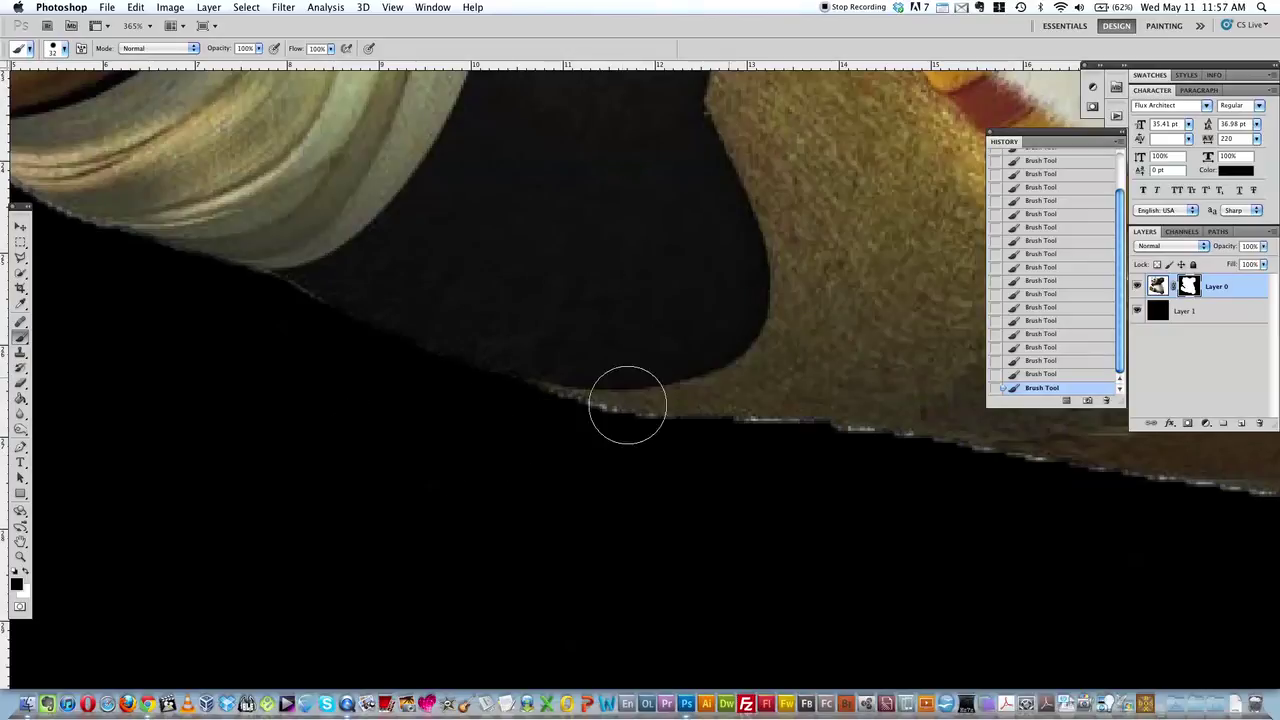
mouse_move(560, 432)
left_mouse_down()
mouse_move(549, 426)
mouse_move(651, 455)
mouse_move(869, 457)
mouse_move(986, 500)
mouse_move(906, 466)
mouse_move(944, 485)
mouse_move(932, 472)
mouse_move(1014, 486)
mouse_move(783, 426)
mouse_move(1125, 490)
mouse_move(1040, 514)
mouse_move(920, 480)
left_mouse_up()
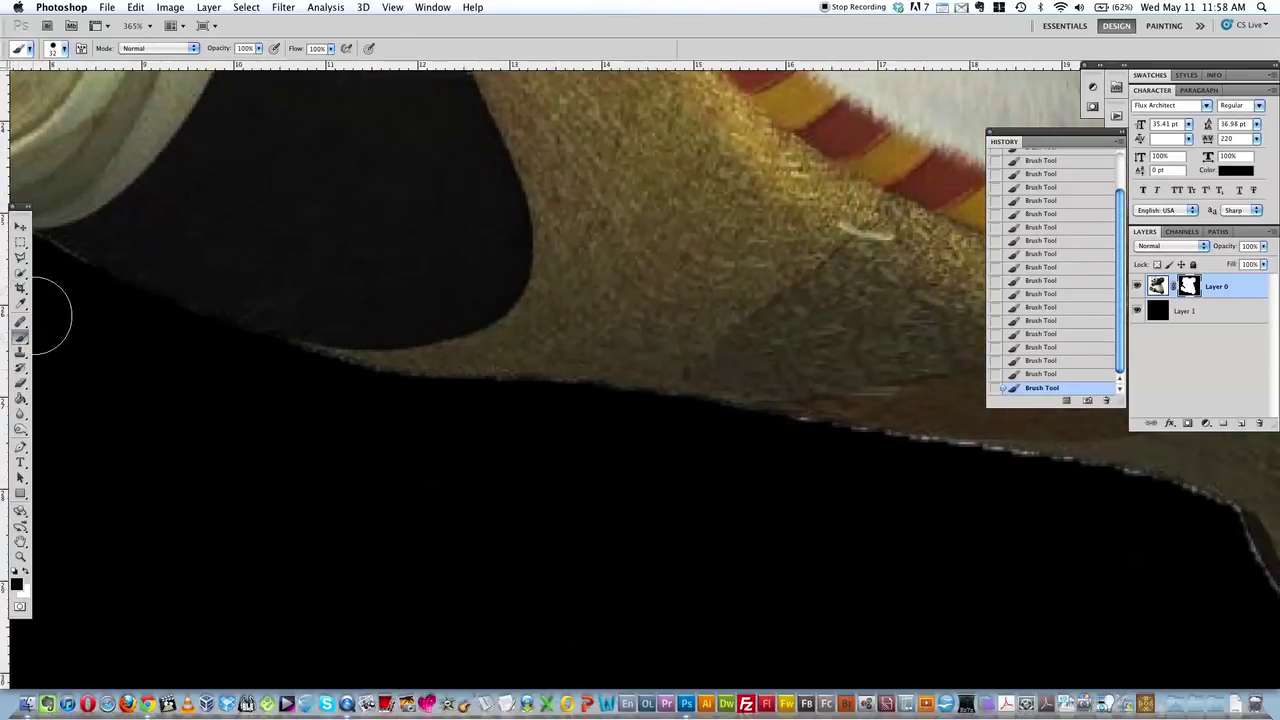
Pan along the trousers and paint out the fringe on their bottom edge toward the foot.
left_click(20, 541)
left_click_drag(1110, 505, 694, 397)
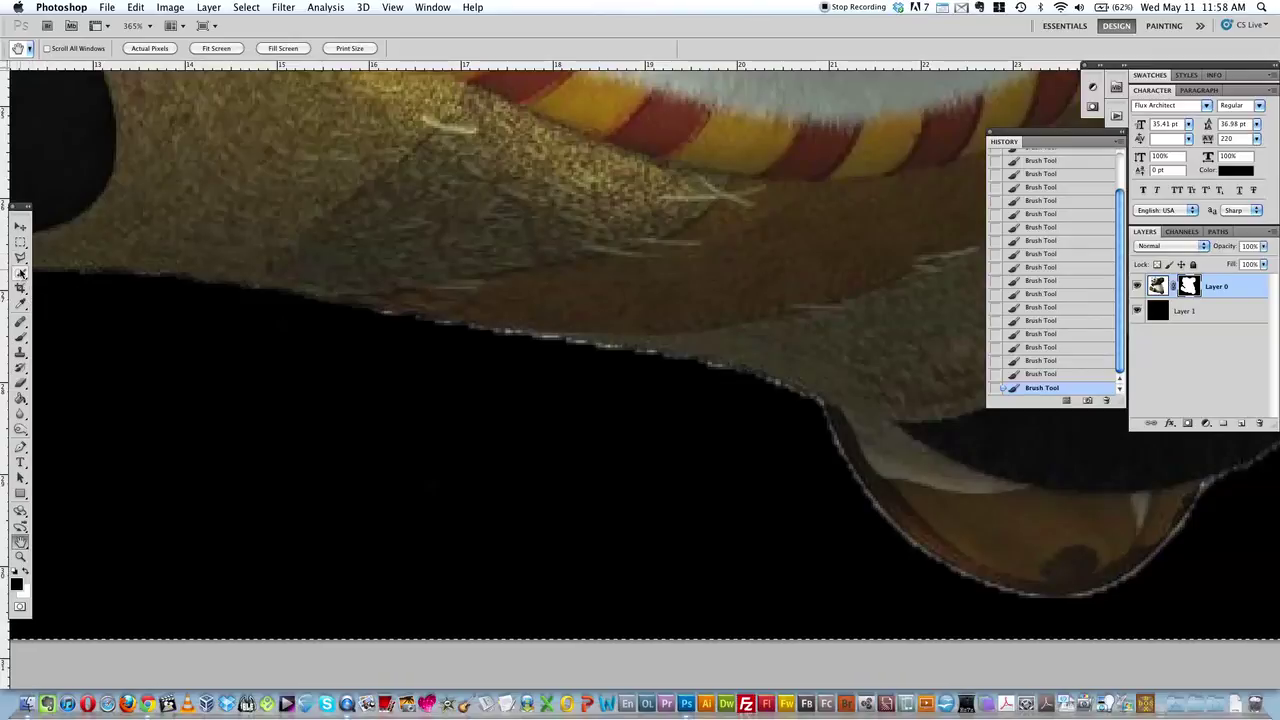
left_click(20, 337)
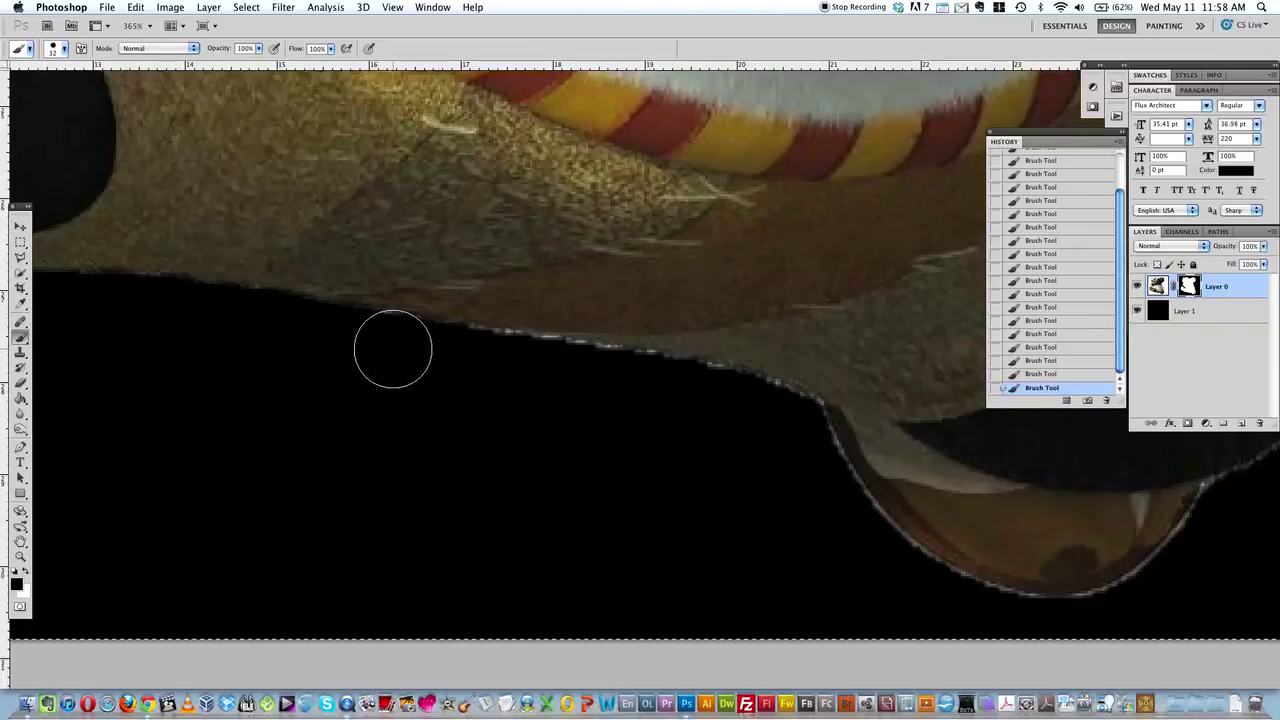
mouse_move(469, 362)
left_mouse_down()
mouse_move(694, 400)
mouse_move(714, 391)
left_mouse_up()
left_click_drag(795, 423, 668, 345)
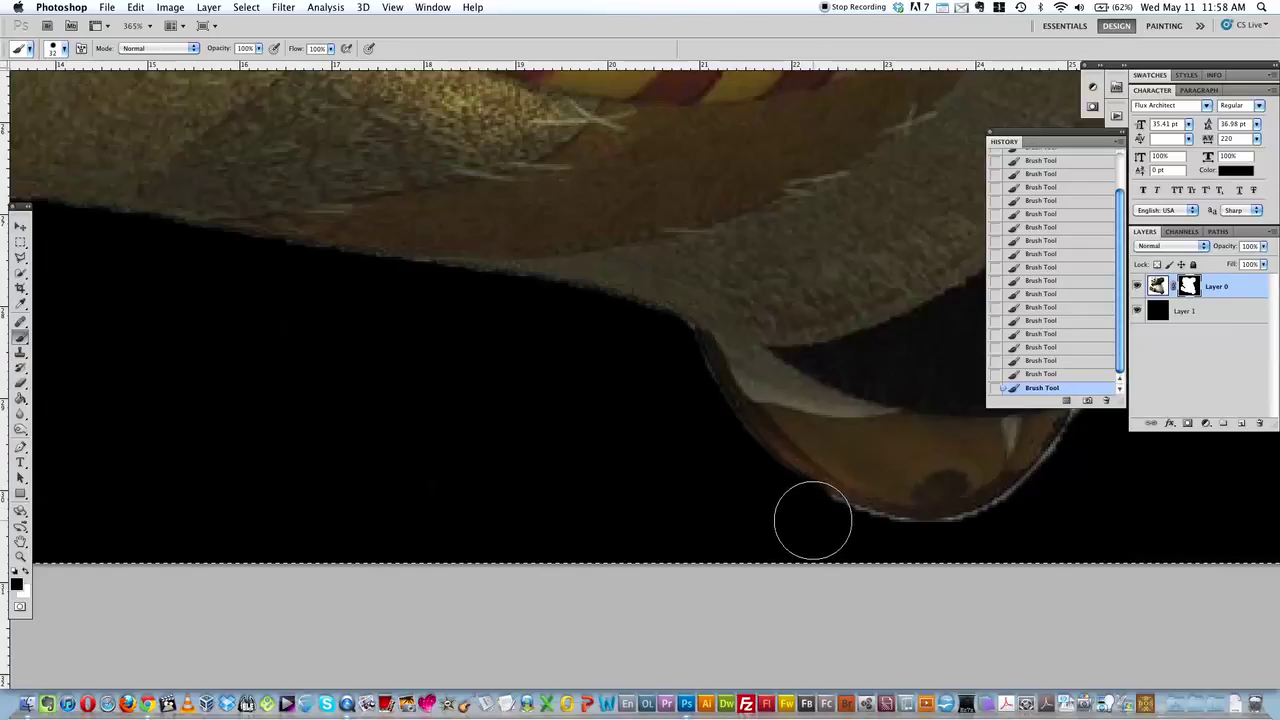
left_click_drag(823, 528, 589, 406)
Paint away the stray dark dab and clean the mask along the brown lower edge.
left_click(577, 322)
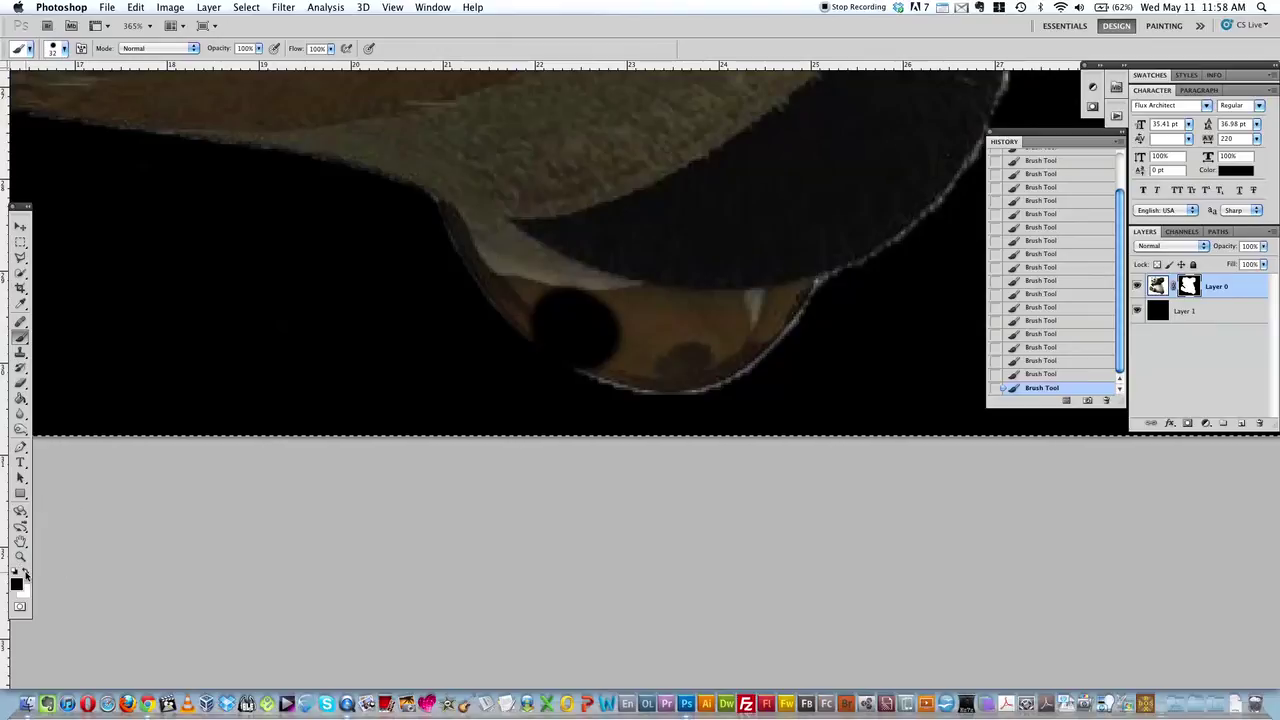
mouse_move(600, 306)
left_mouse_down()
mouse_move(591, 314)
mouse_move(551, 286)
mouse_move(614, 334)
mouse_move(561, 312)
mouse_move(599, 331)
left_mouse_up()
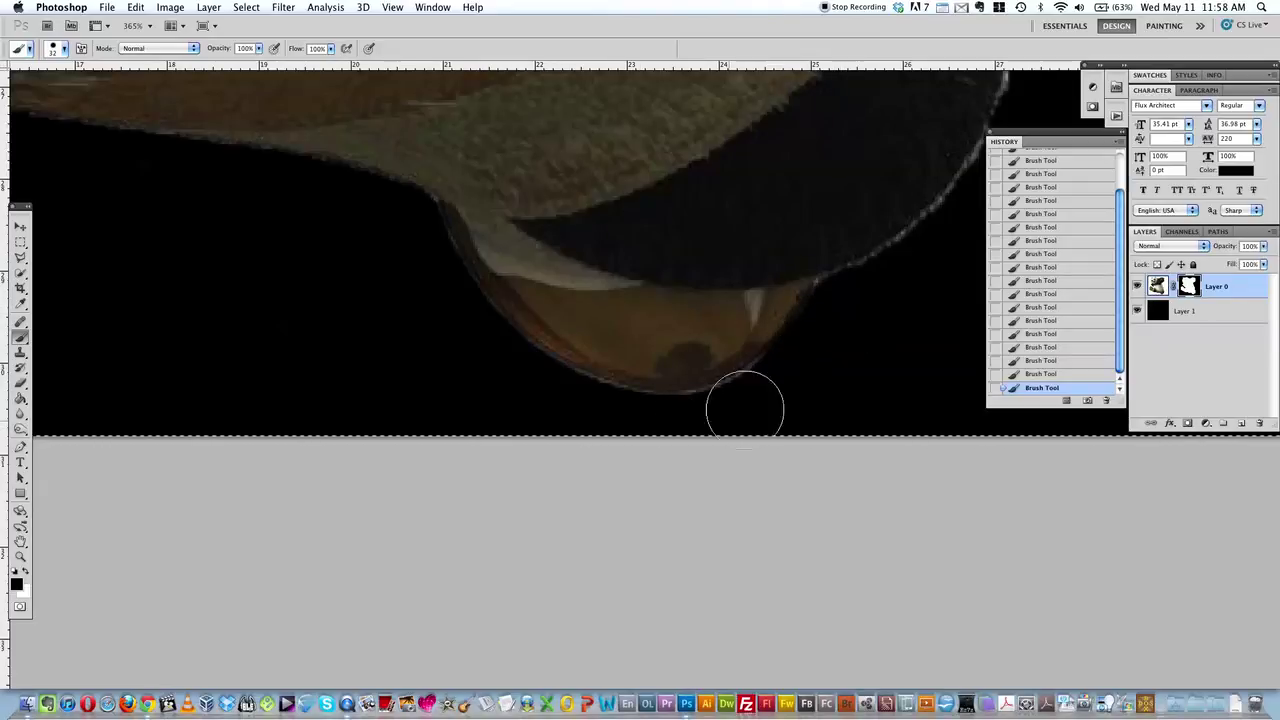
left_click_drag(889, 304, 693, 366)
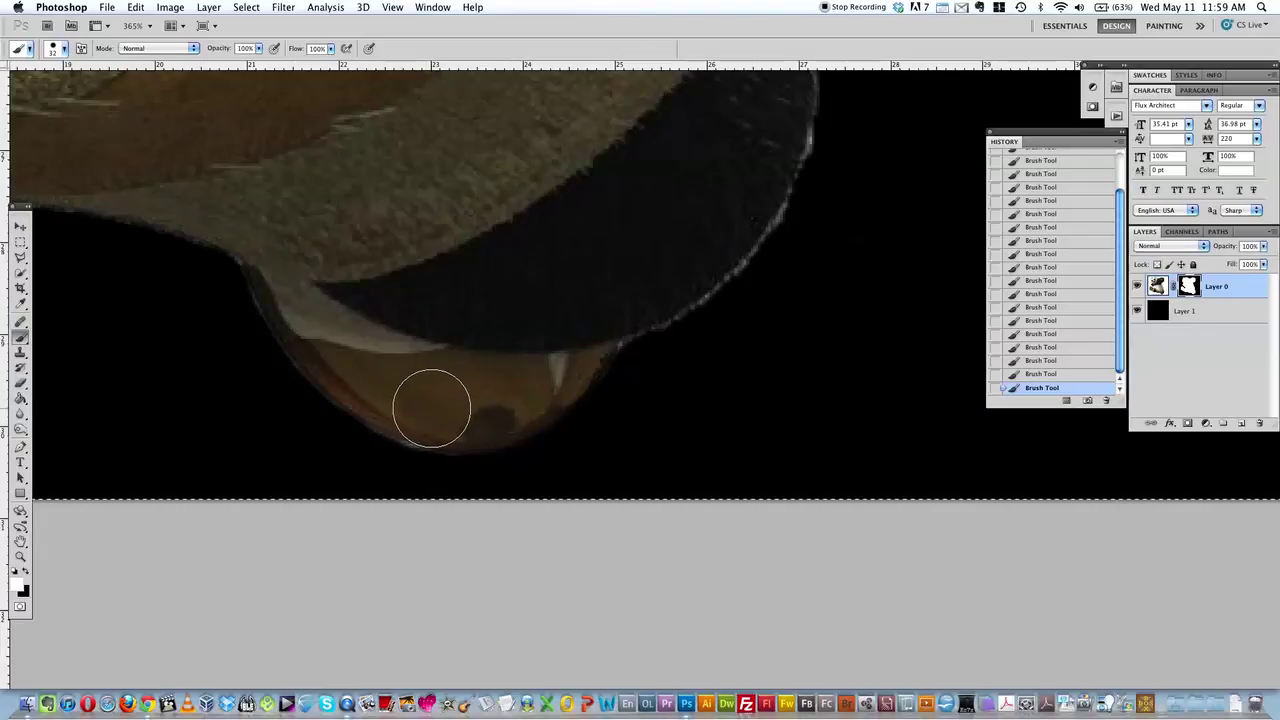
mouse_move(485, 415)
left_mouse_down()
mouse_move(466, 414)
mouse_move(519, 403)
left_mouse_up()
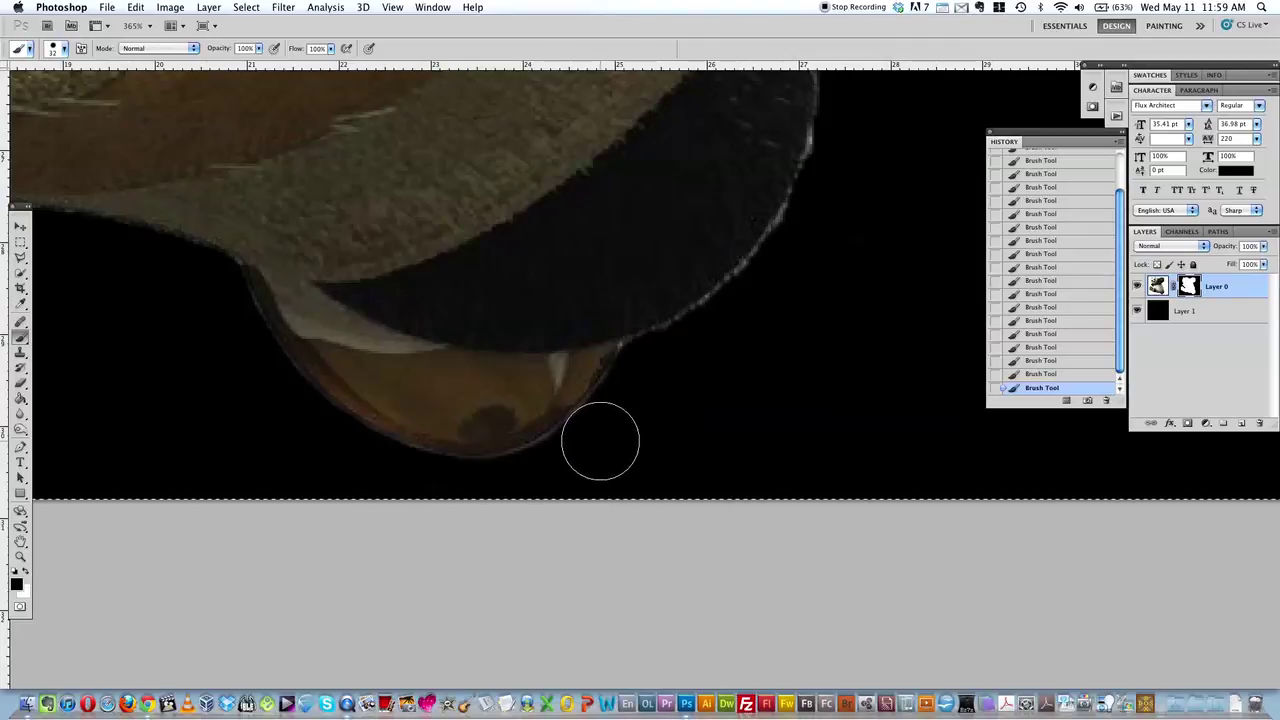
left_click_drag(809, 277, 544, 488)
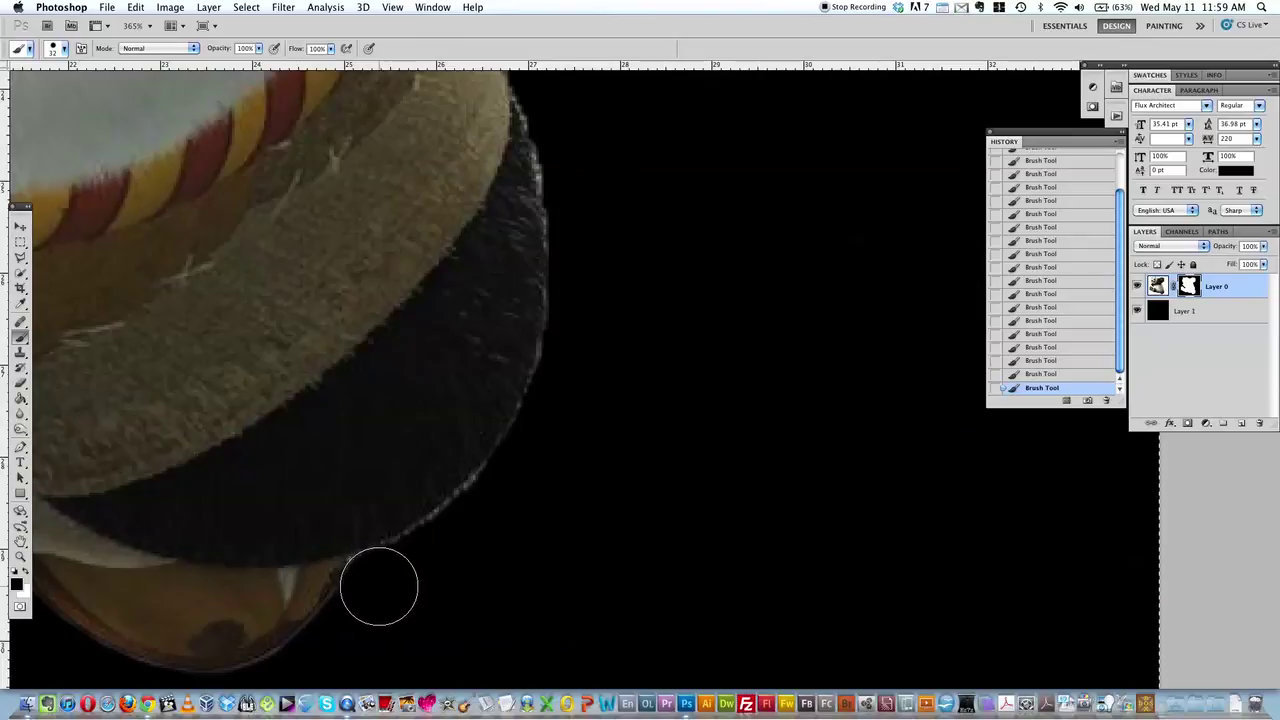
scroll(586, 266, "up", 2)
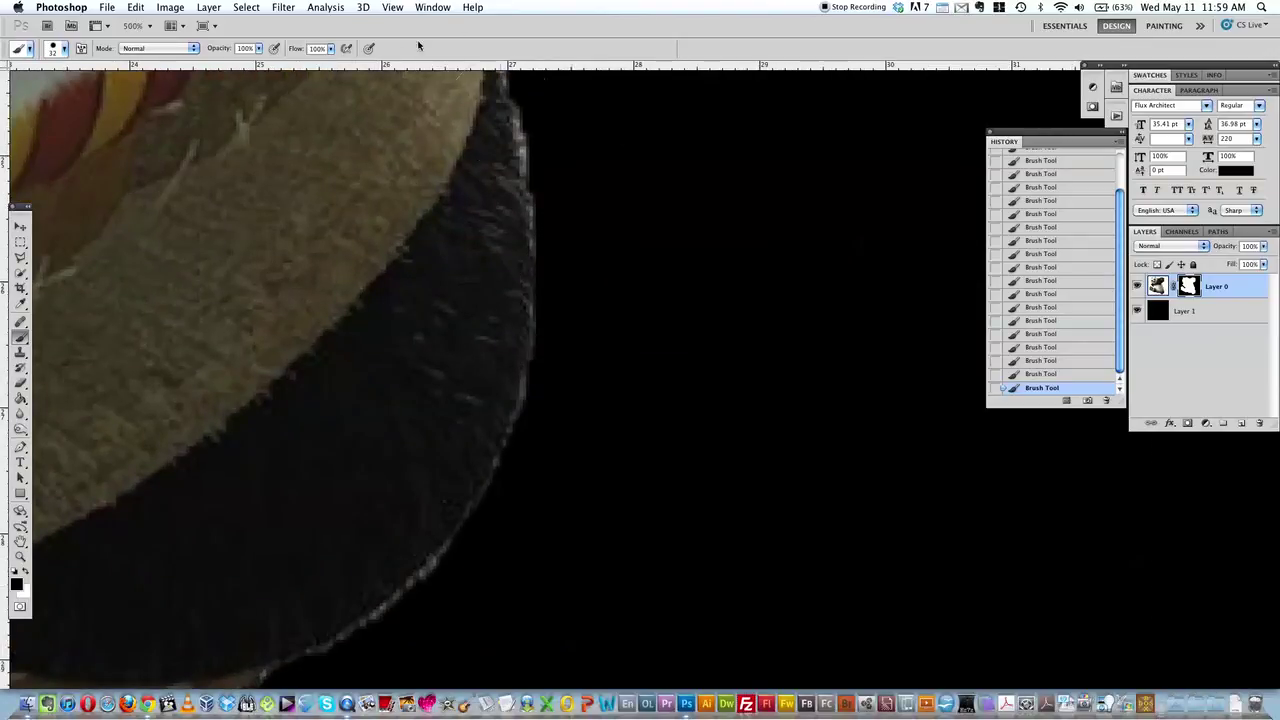
Fit the whole panda on screen, then zoom in on the raised fist and chin.
left_click(396, 7)
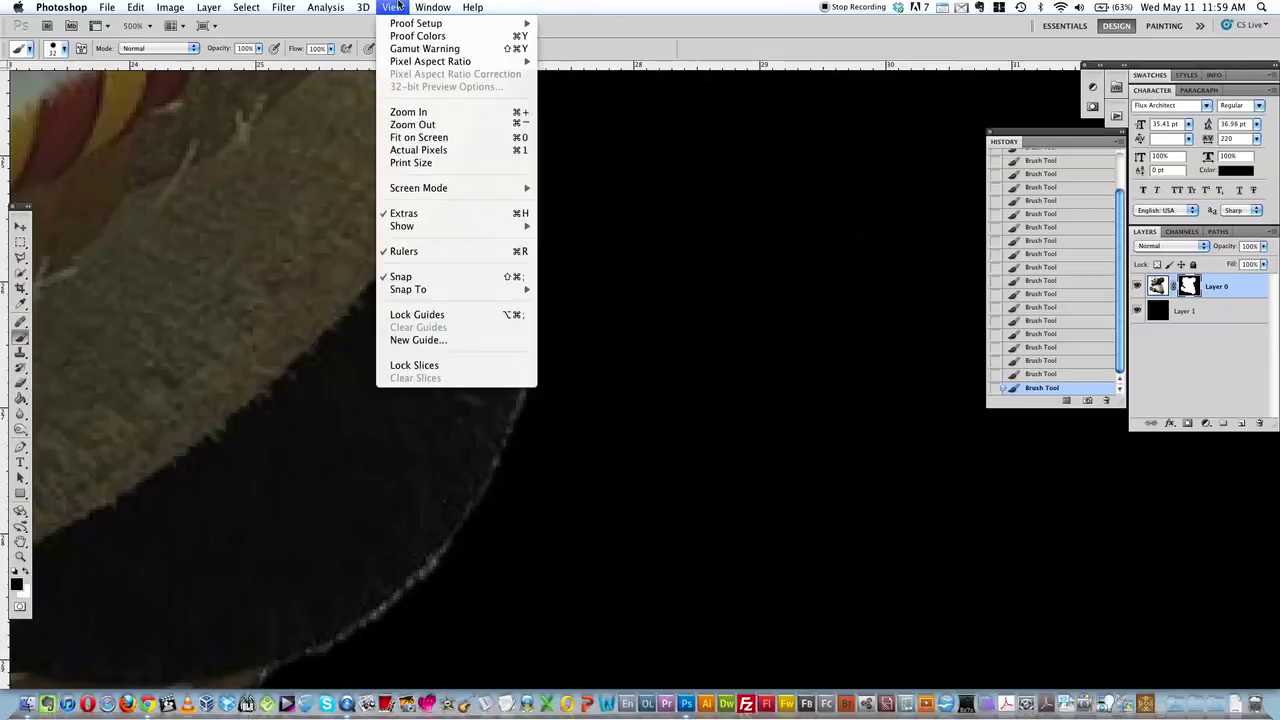
left_click(419, 137)
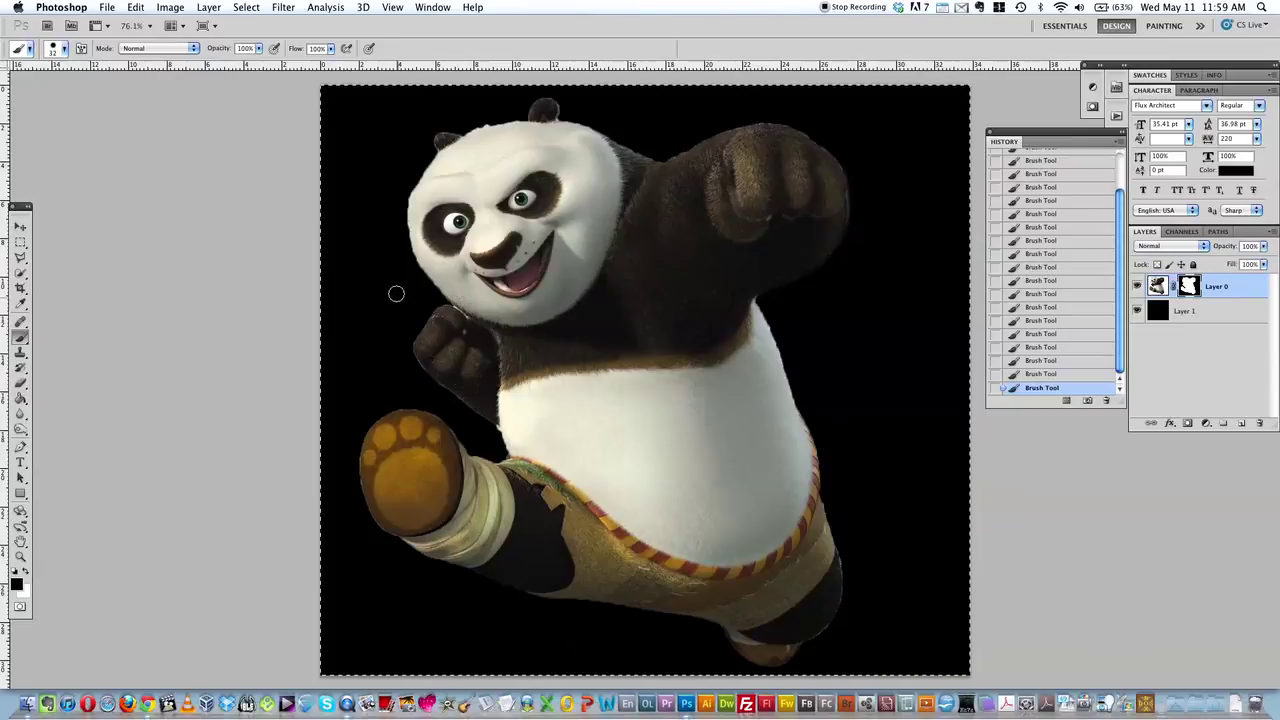
left_click(20, 555)
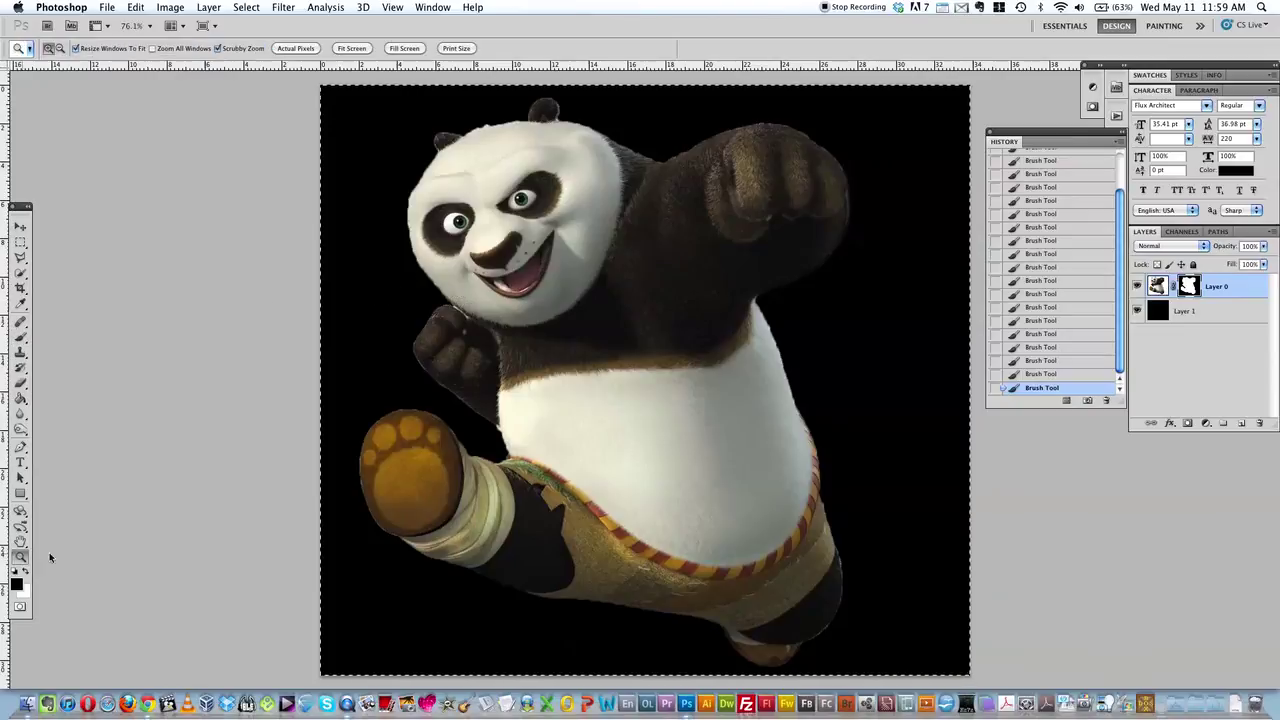
left_click_drag(451, 305, 559, 356)
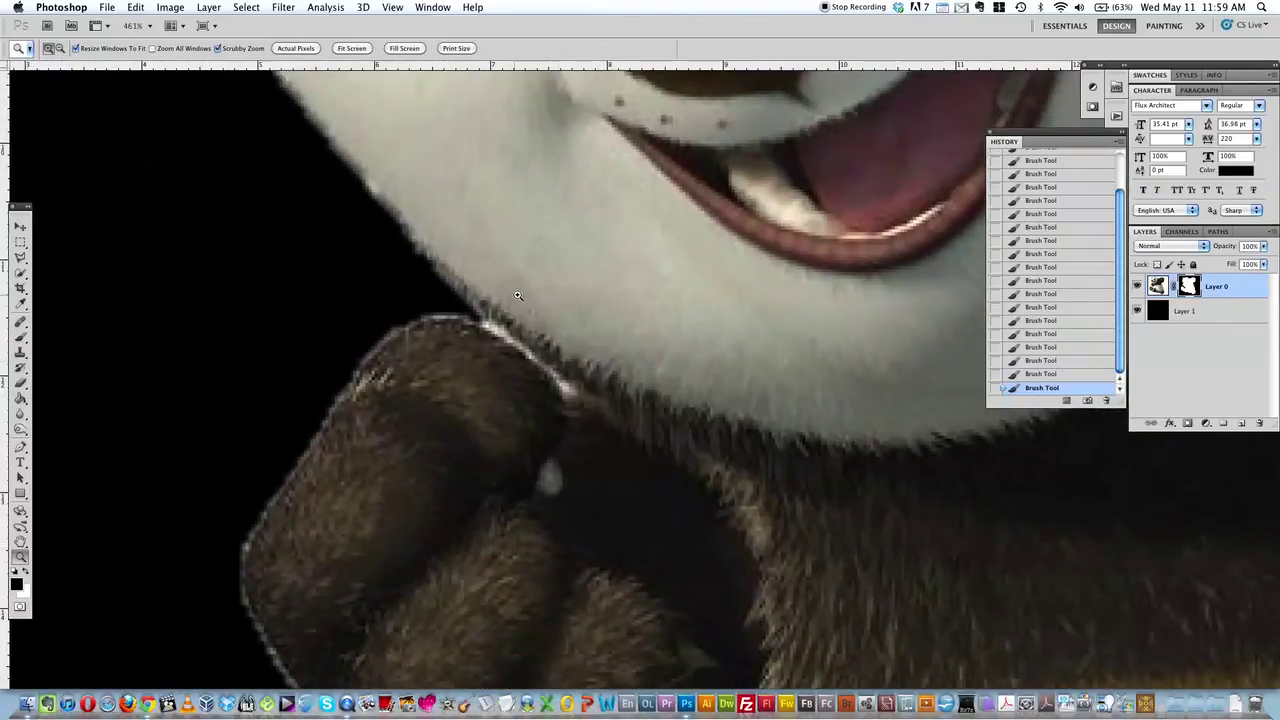
Drop the old selection and trace the white halo strip above the fist with the Polygonal Lasso.
left_click(20, 257)
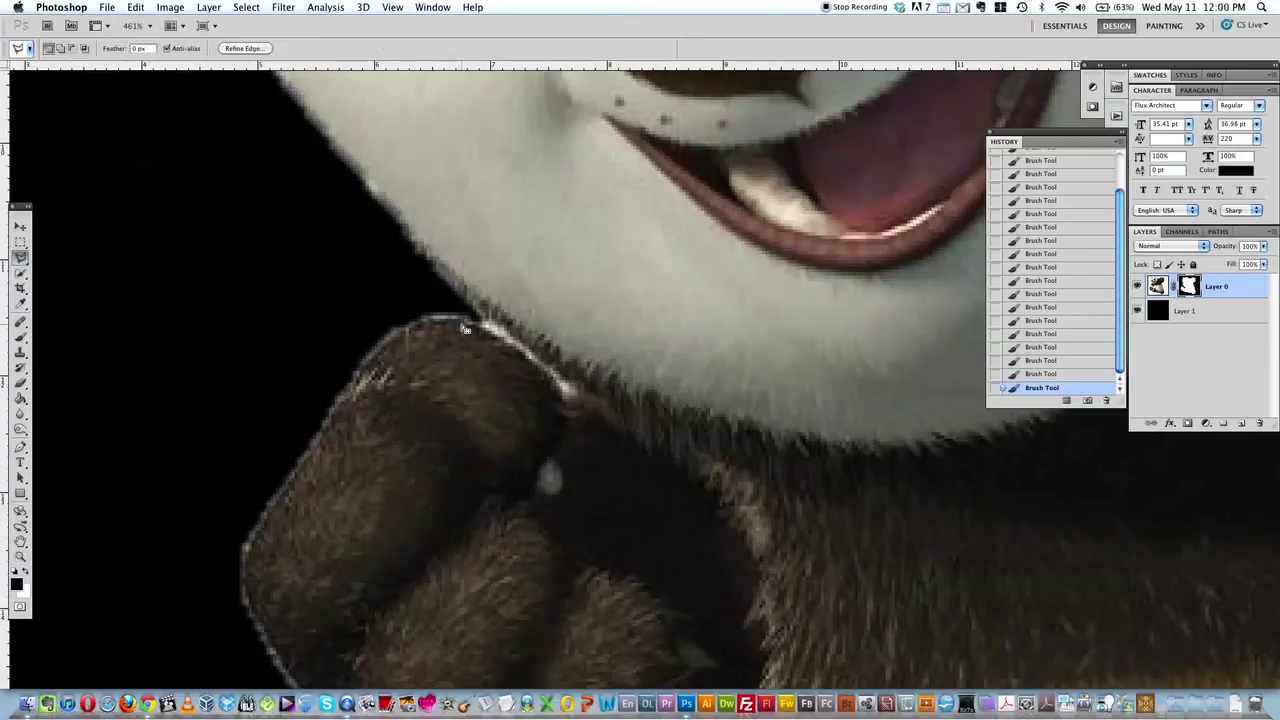
left_click(505, 332)
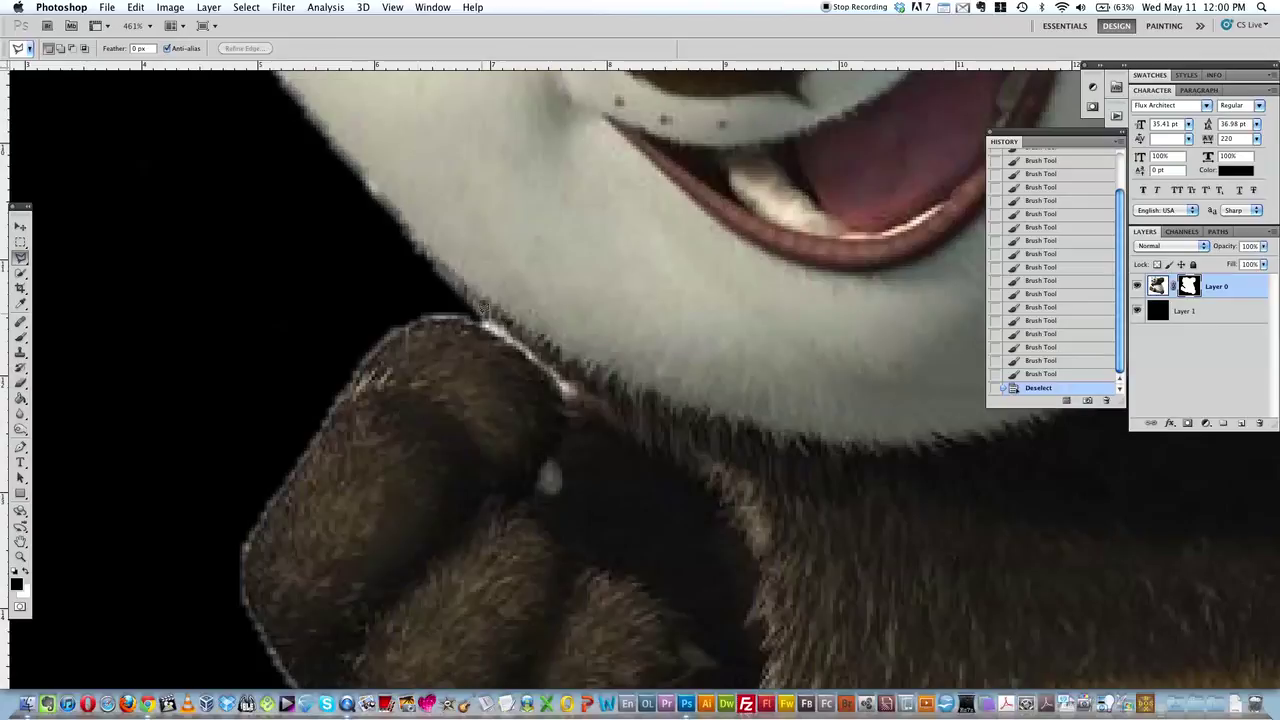
left_click(256, 8)
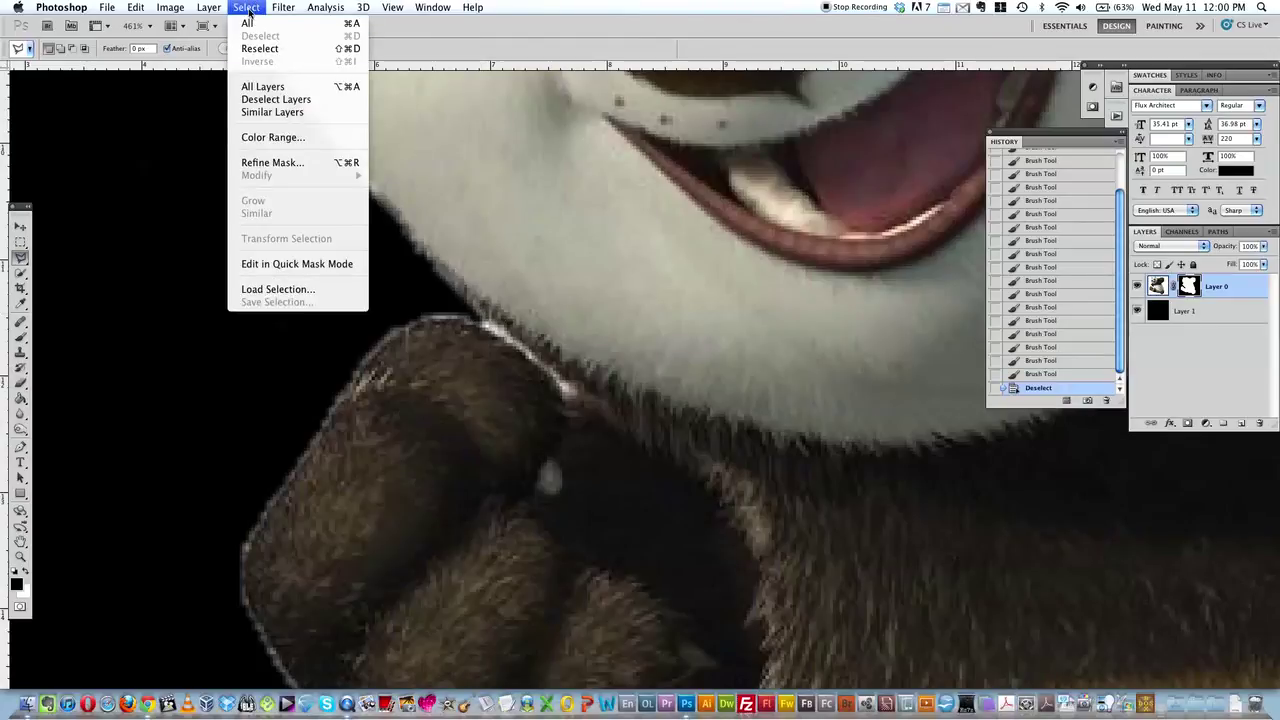
left_click(566, 238)
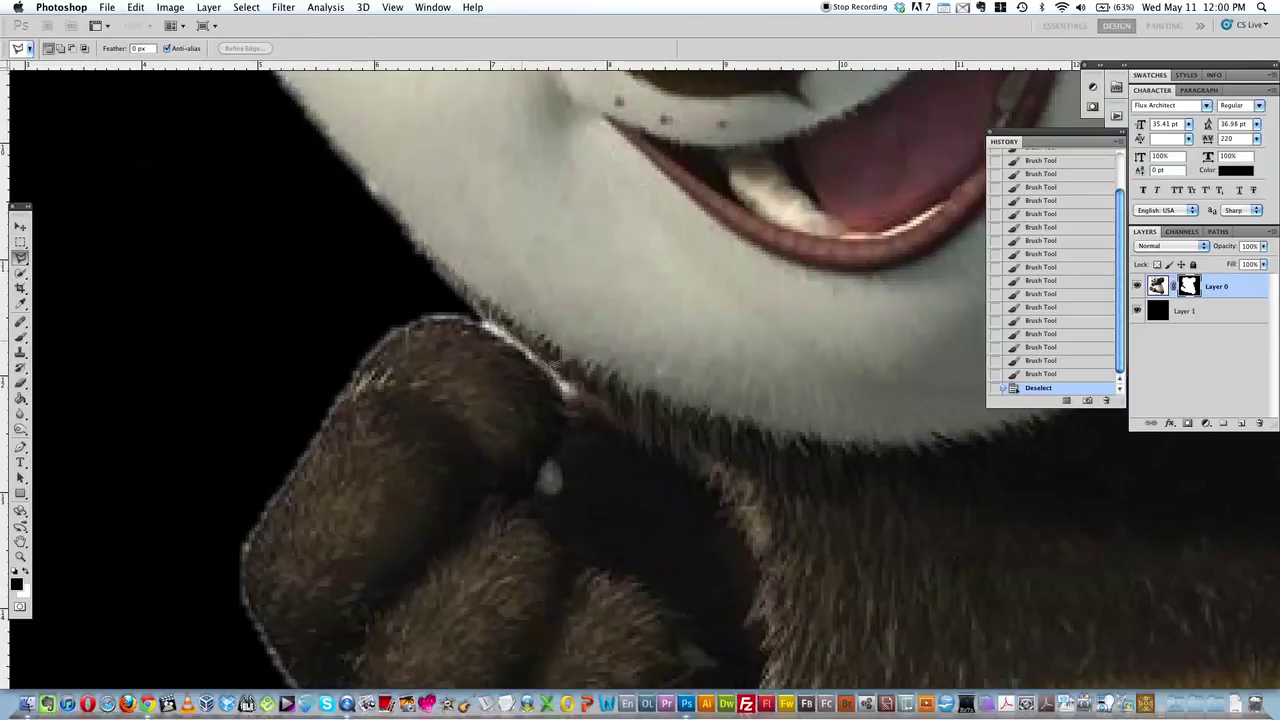
mouse_move(566, 386)
left_mouse_down()
mouse_move(582, 394)
mouse_move(545, 368)
mouse_move(568, 392)
left_mouse_up()
left_click_drag(528, 348, 482, 319)
double_click(482, 318)
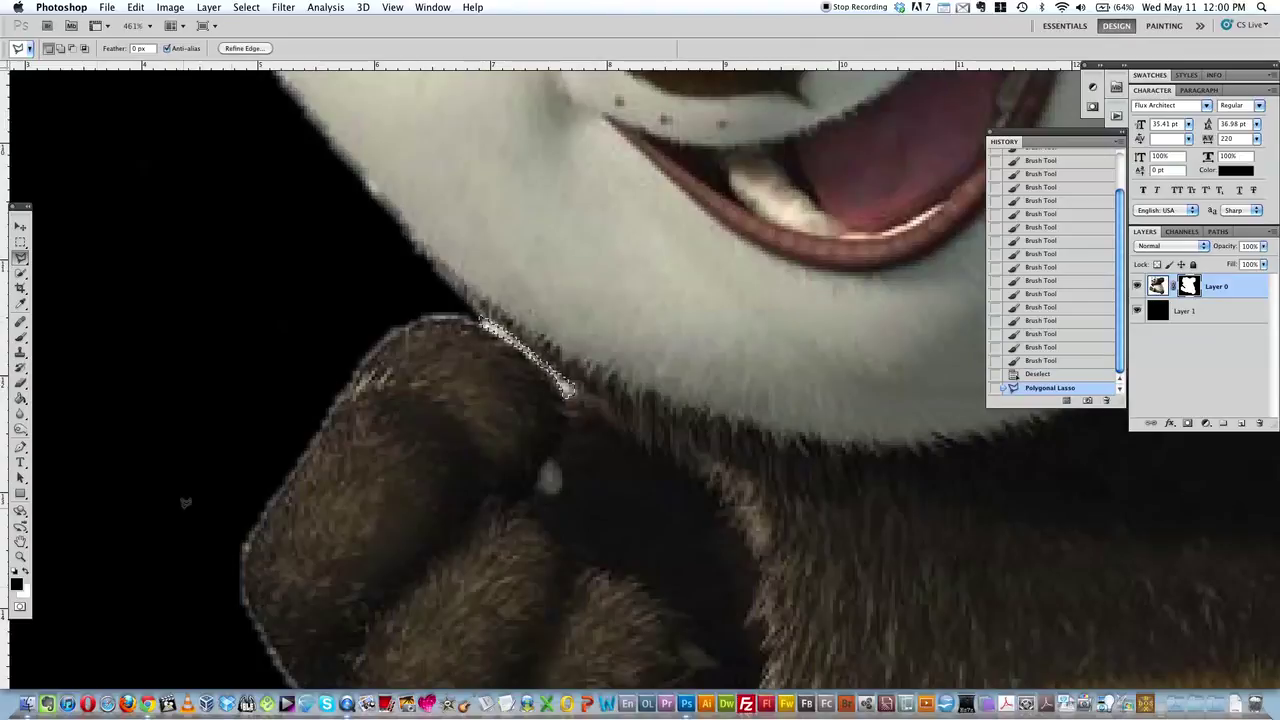
Fill the traced halo strip with black on the mask and deselect.
left_click(135, 7)
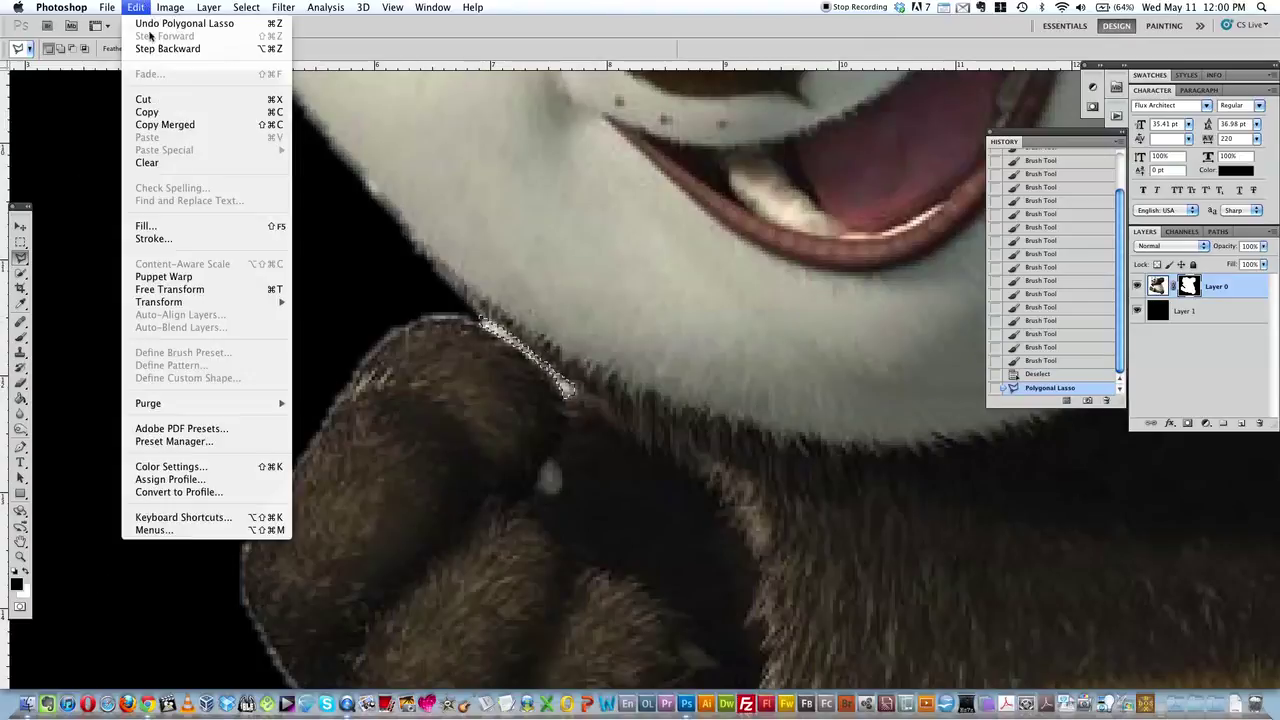
left_click(196, 228)
left_click(723, 272)
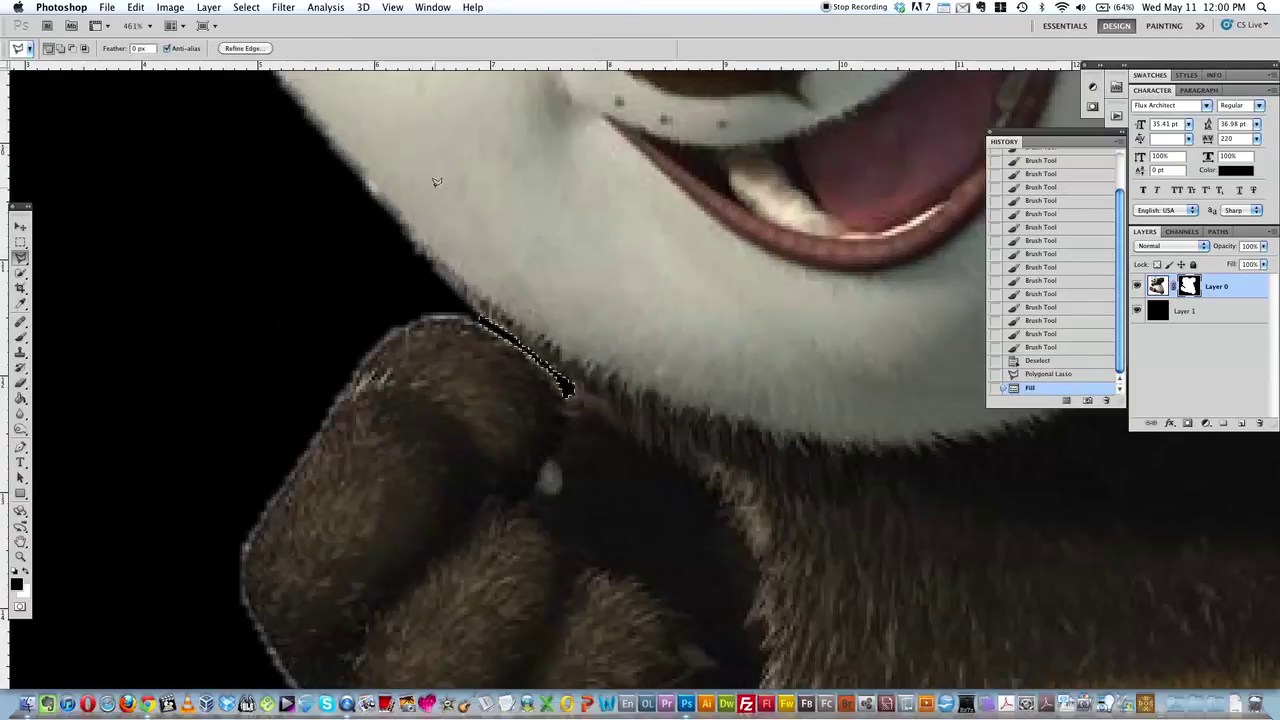
key("super+d")
scroll(689, 451, "down", 1)
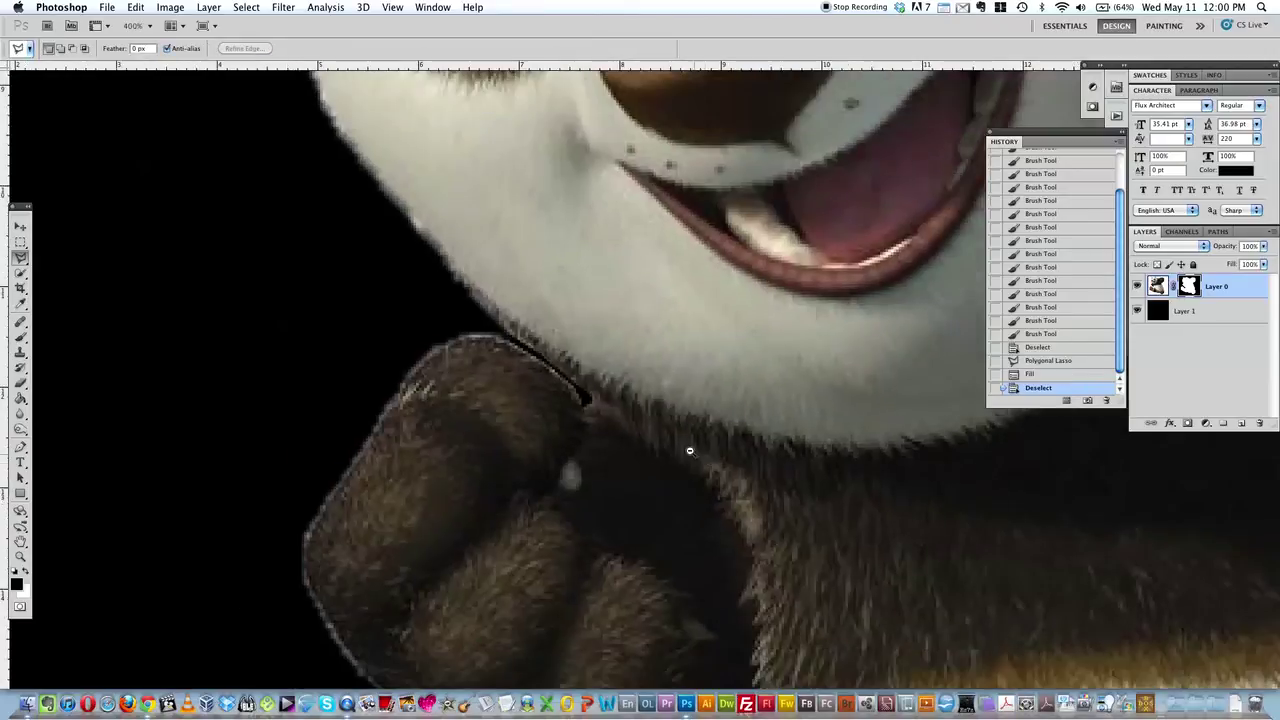
scroll(689, 451, "down", 5)
Delete the black Layer 1 so only the masked panda Layer 0 remains.
left_click_drag(737, 423, 654, 395)
left_click(1161, 318)
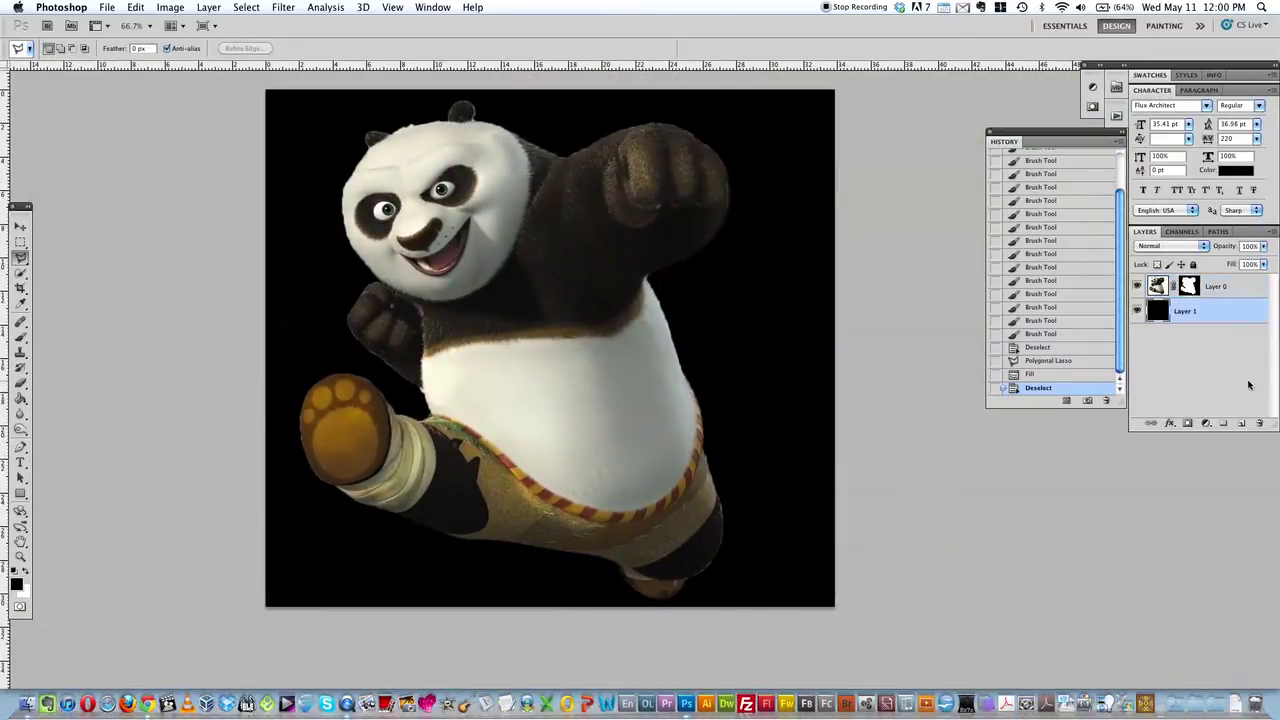
left_click(1261, 425)
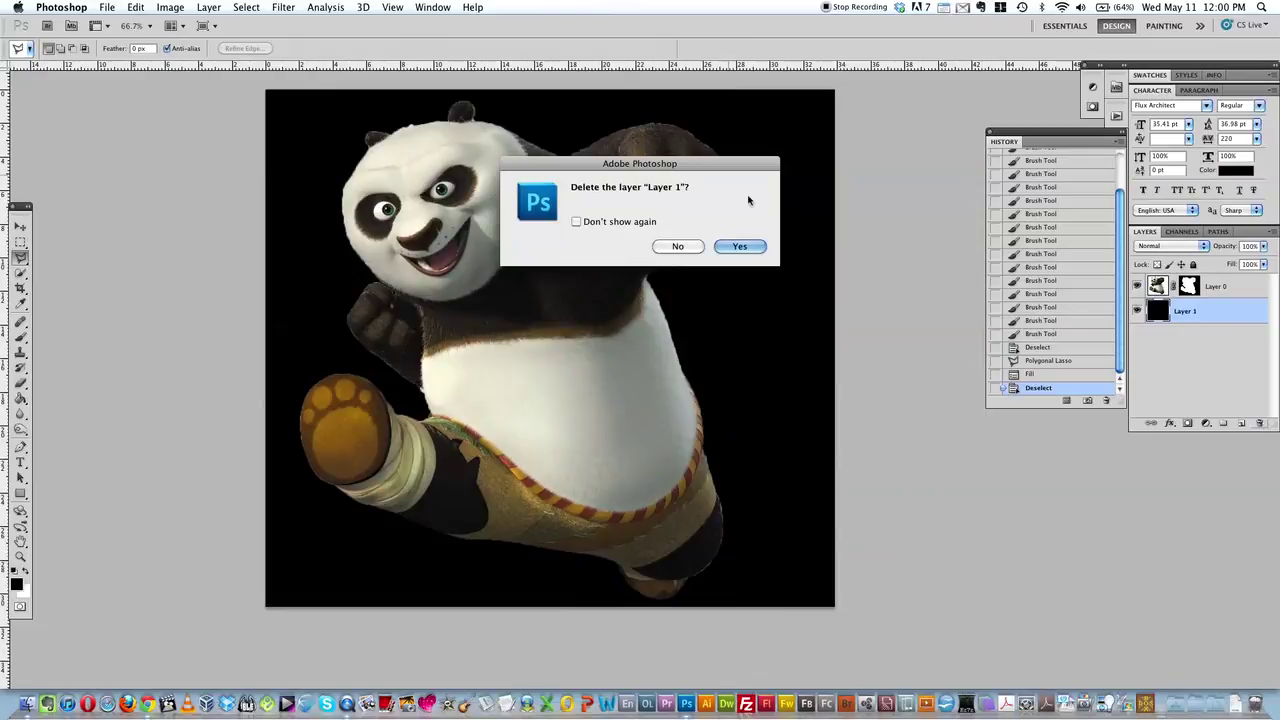
left_click(739, 247)
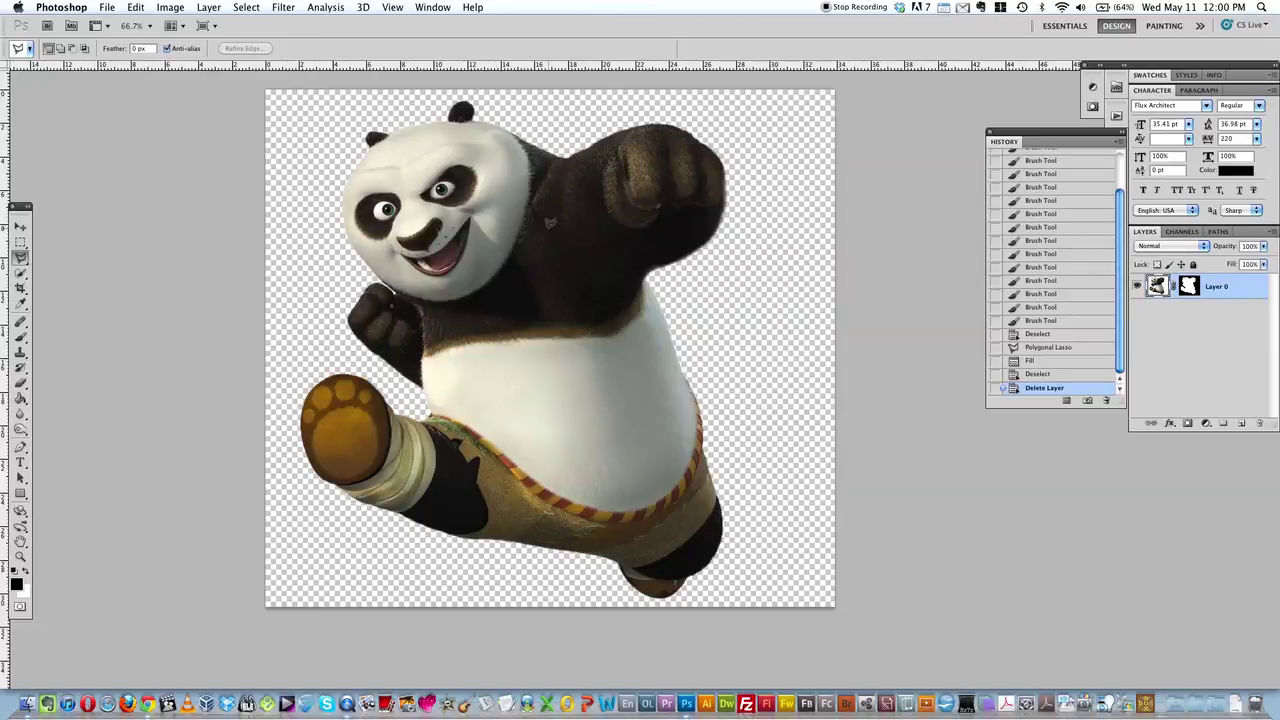
Save the cutout as non-interlaced PNG Panda4.png on the Desktop and view it there.
left_click(180, 7)
mouse_move(80, 7)
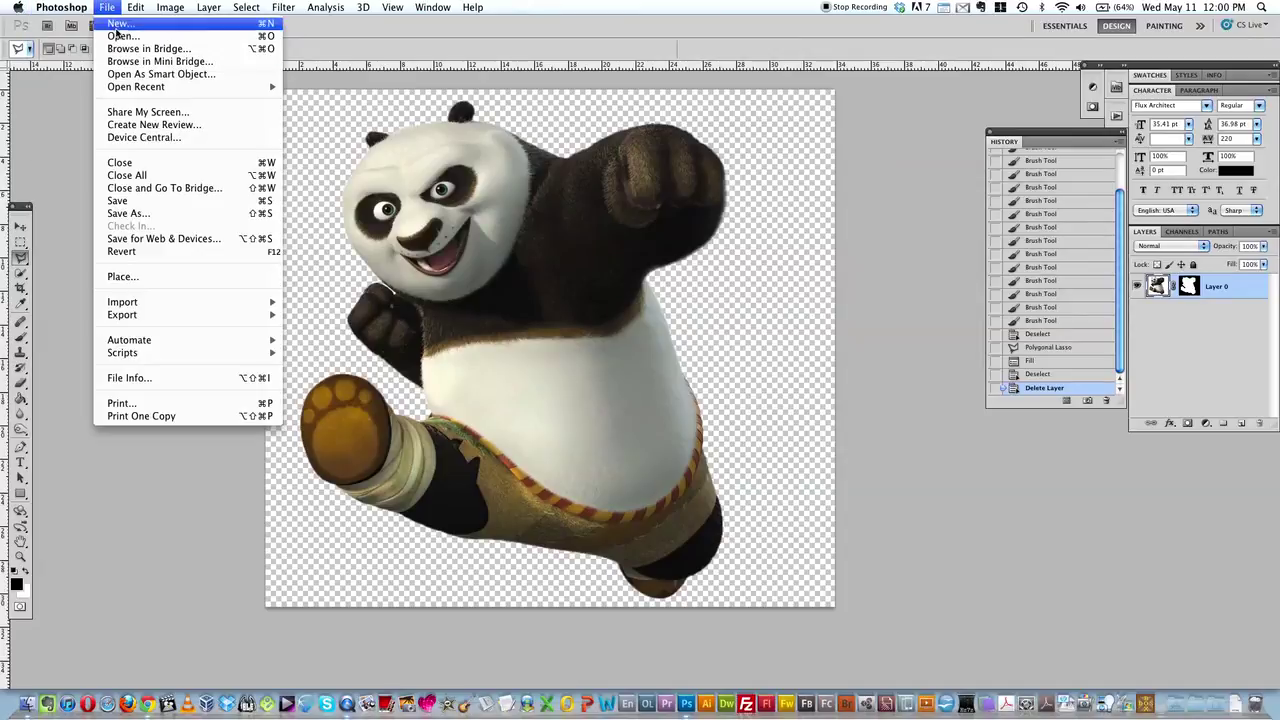
left_click(145, 214)
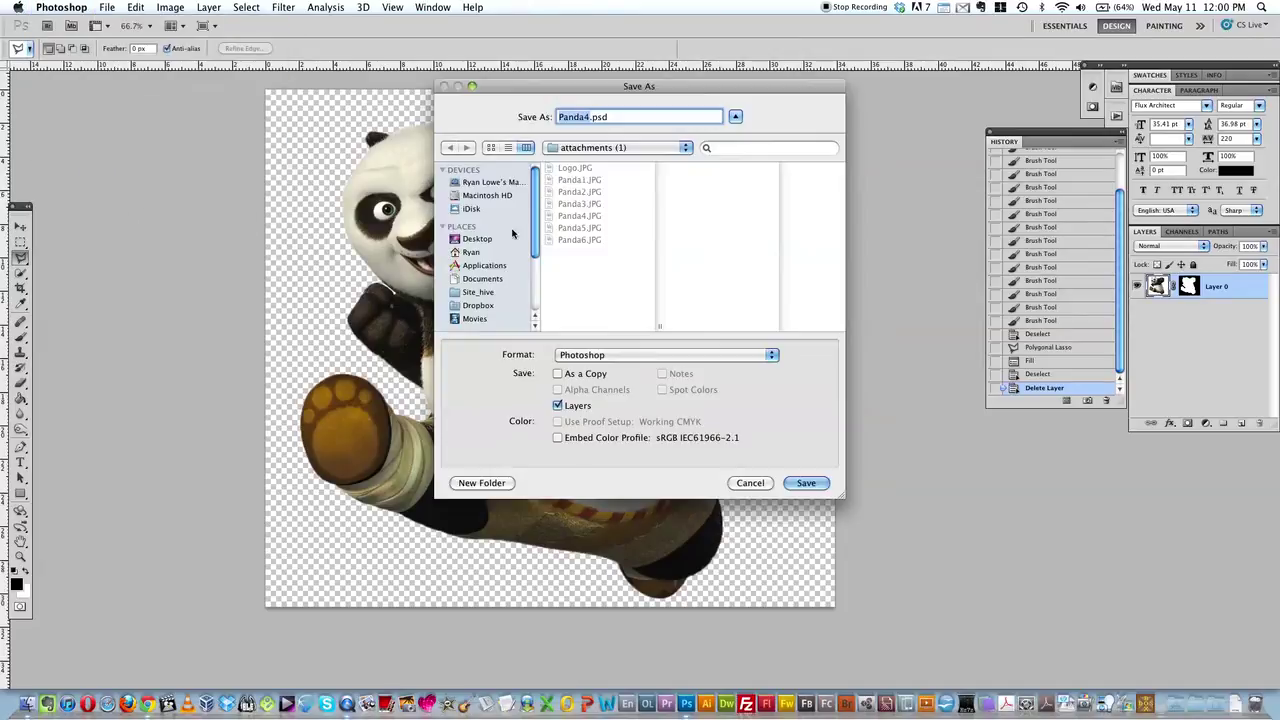
left_click(643, 357)
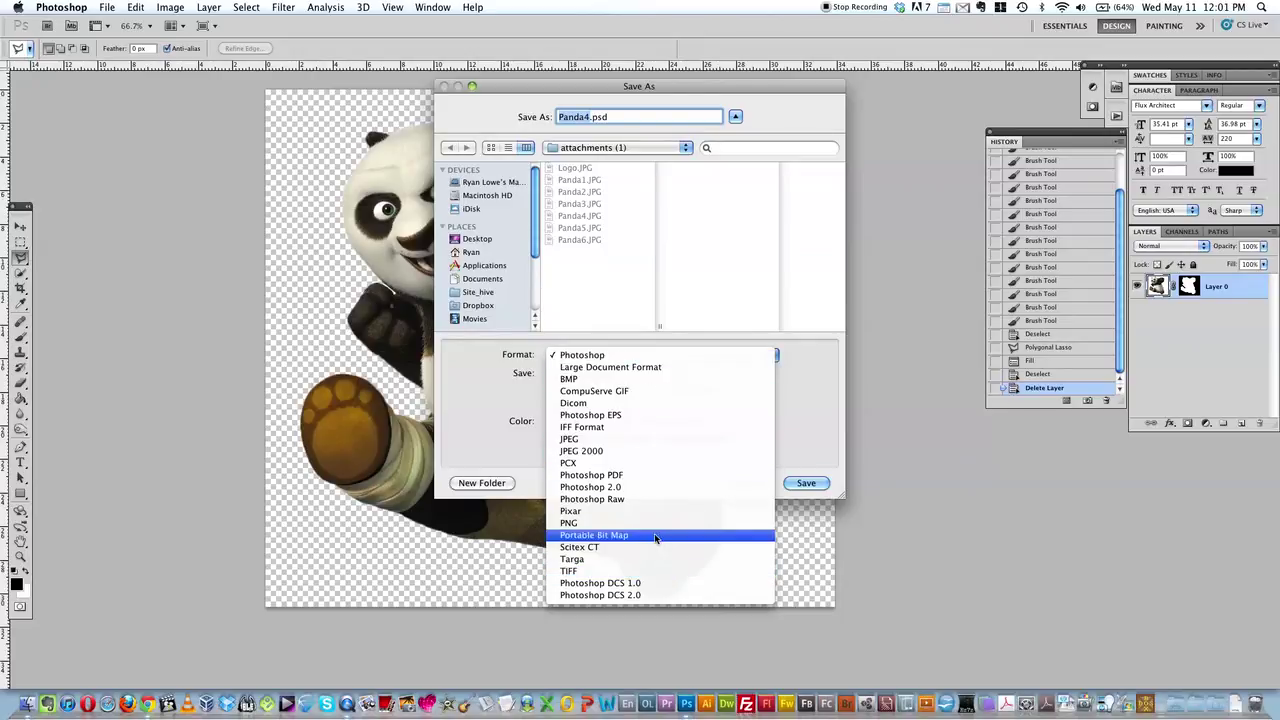
left_click(590, 528)
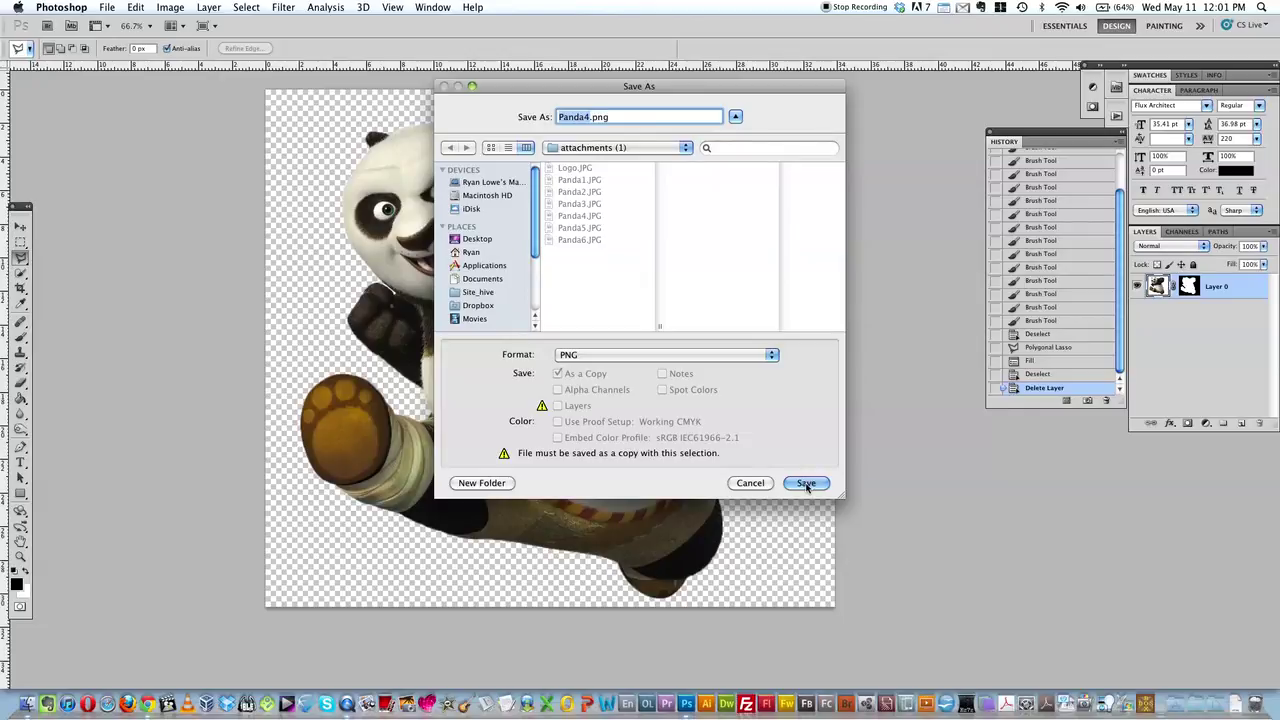
left_click(476, 240)
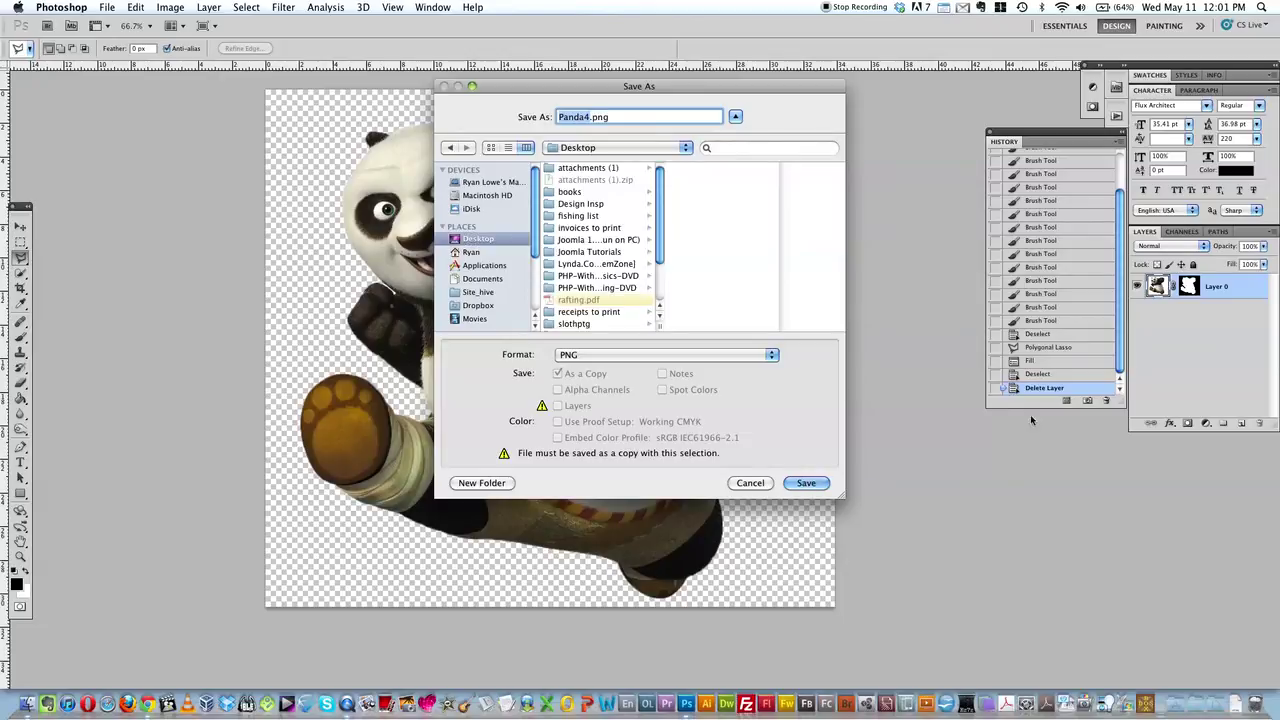
left_click(806, 484)
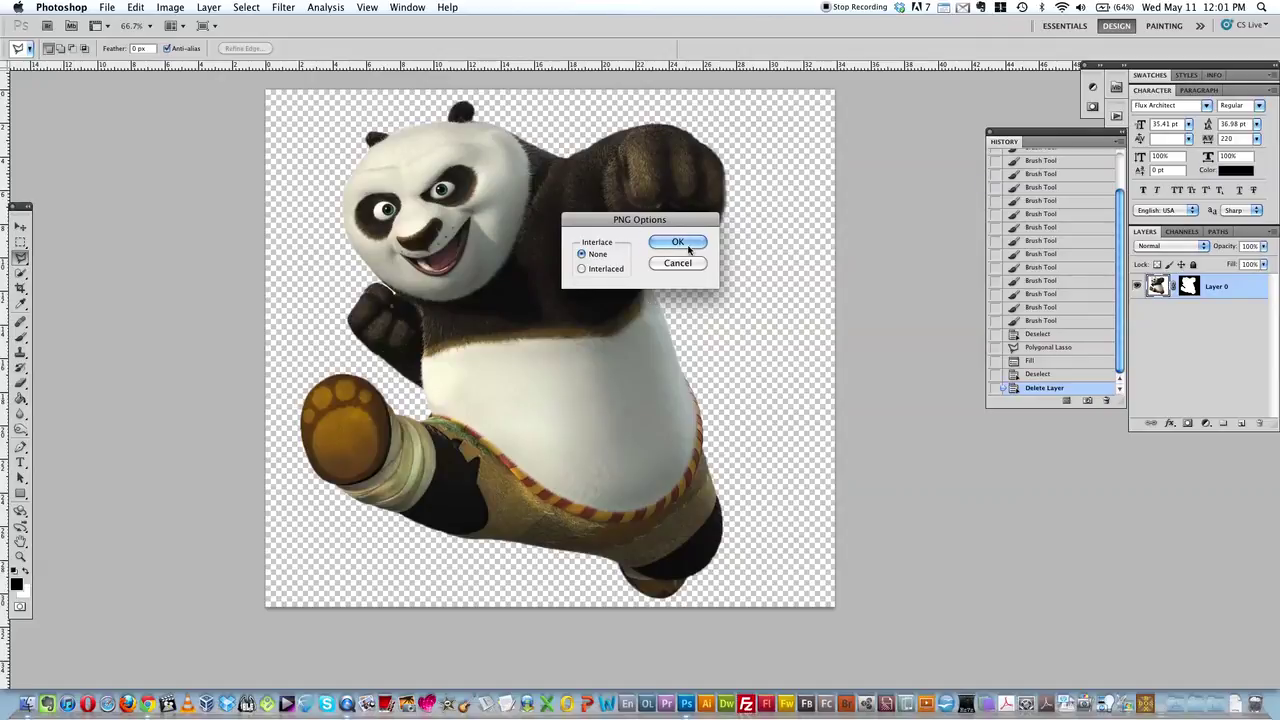
left_click(667, 243)
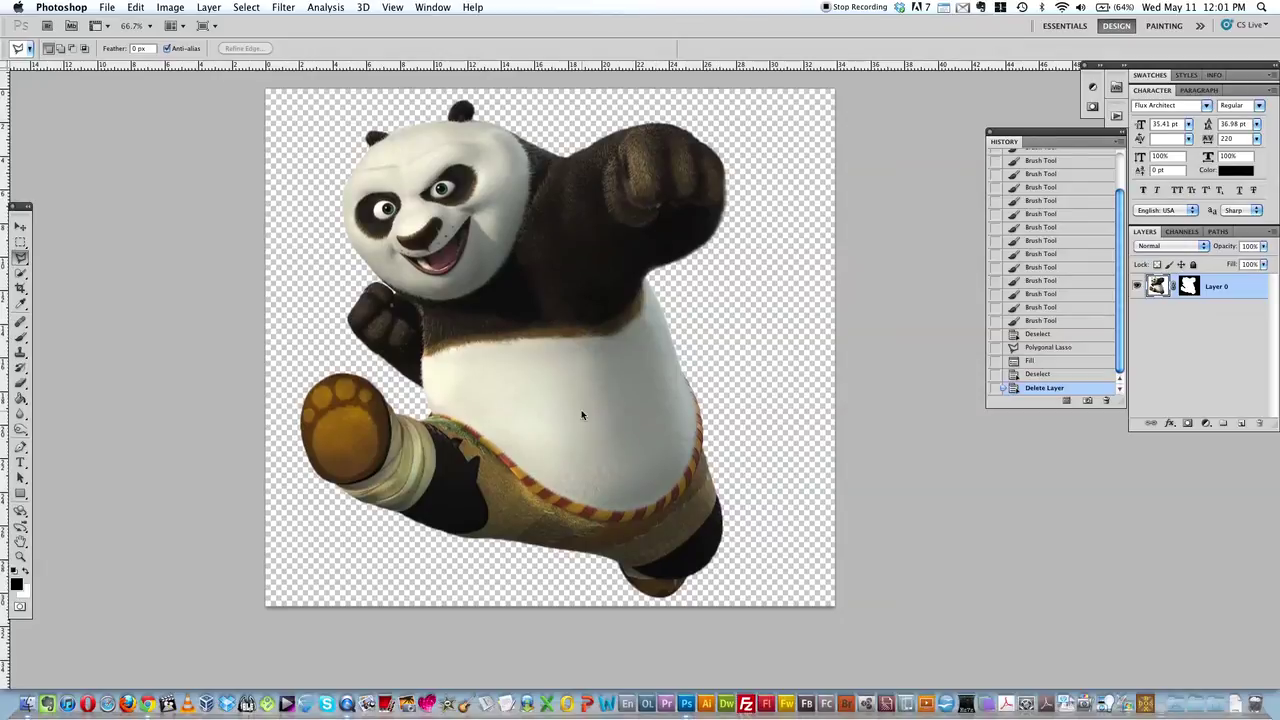
key("ctrl+Right")
left_click_drag(1246, 410, 539, 378)
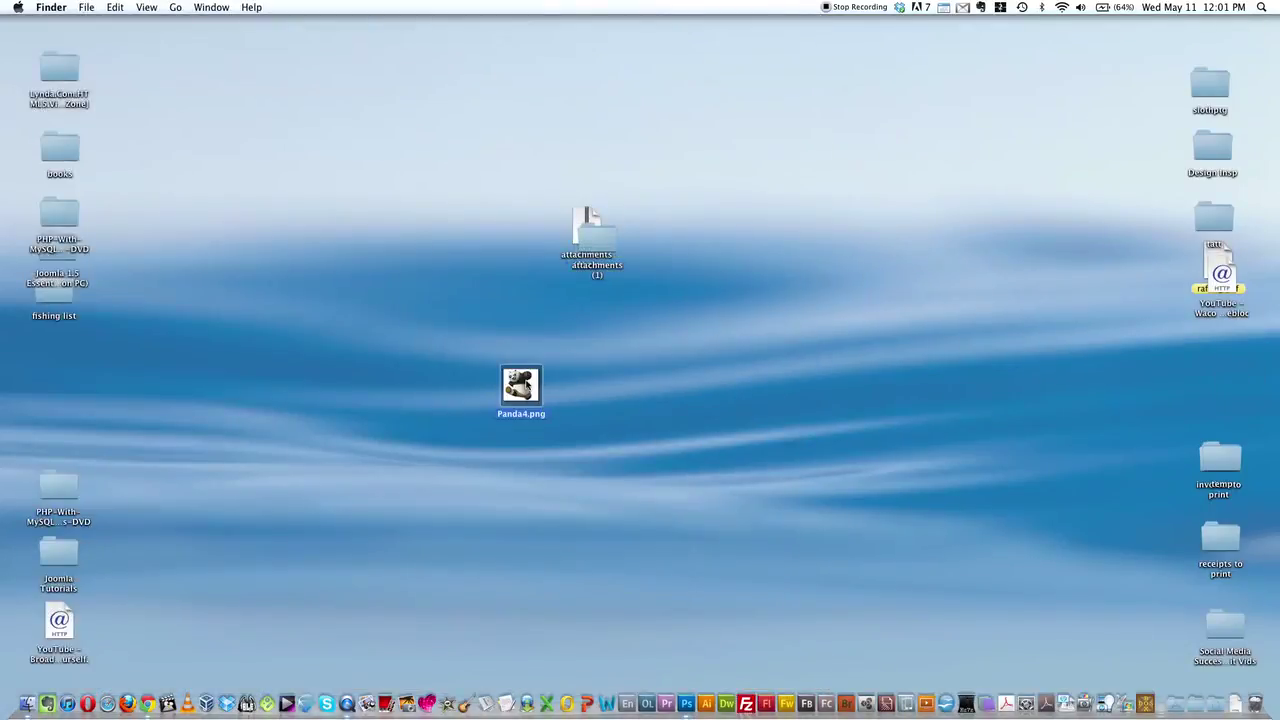